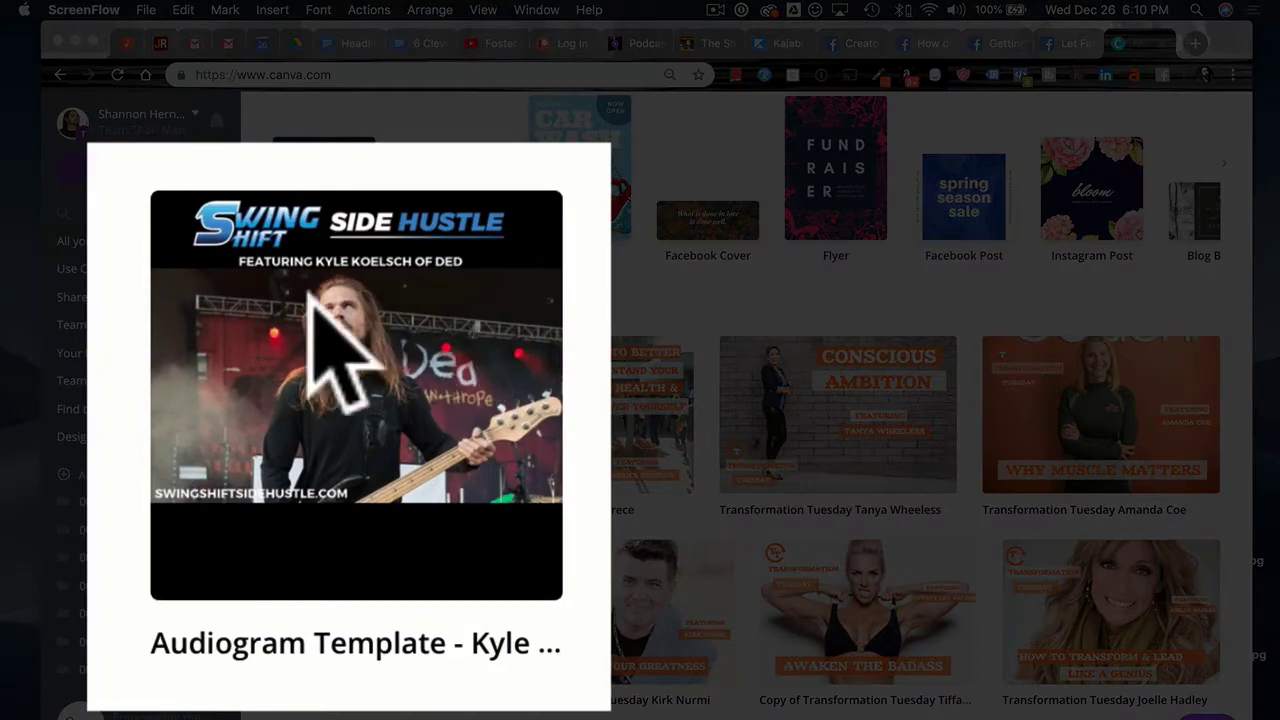
# - Open the Audiogram Template design with the bass player photo and download it as a PNG
pyautogui.click(368, 400)
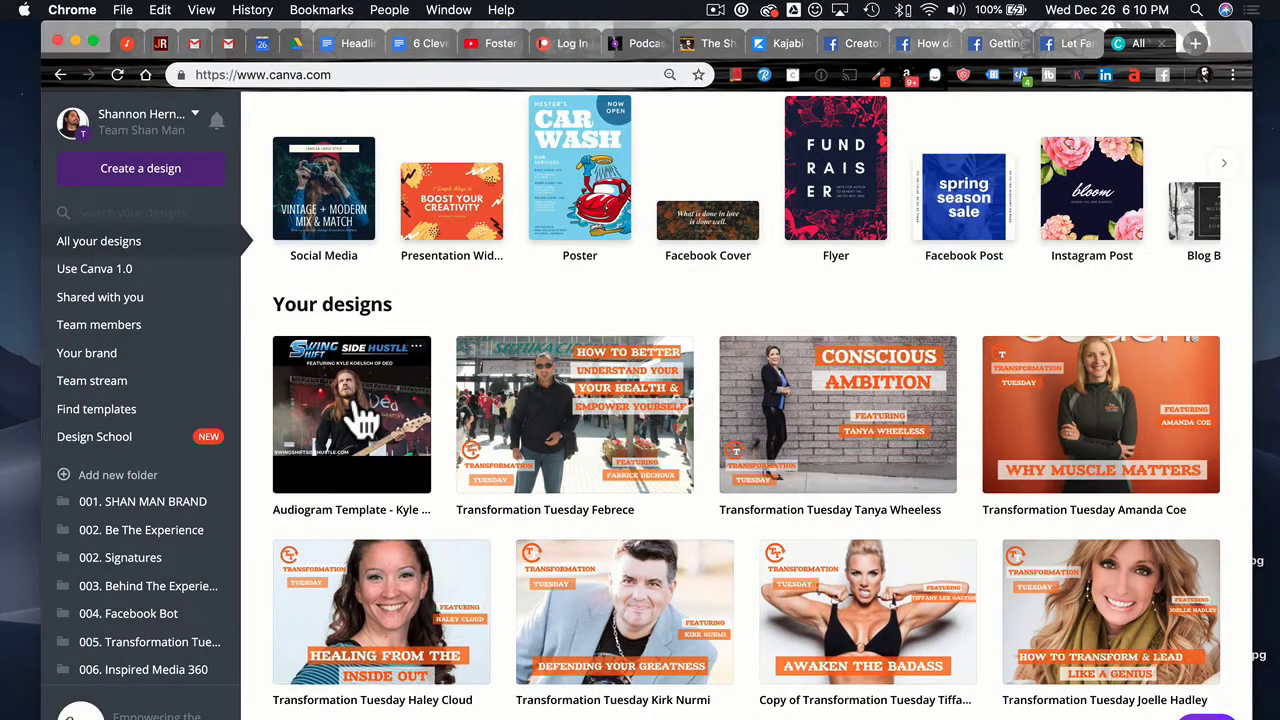
pyautogui.click(358, 413)
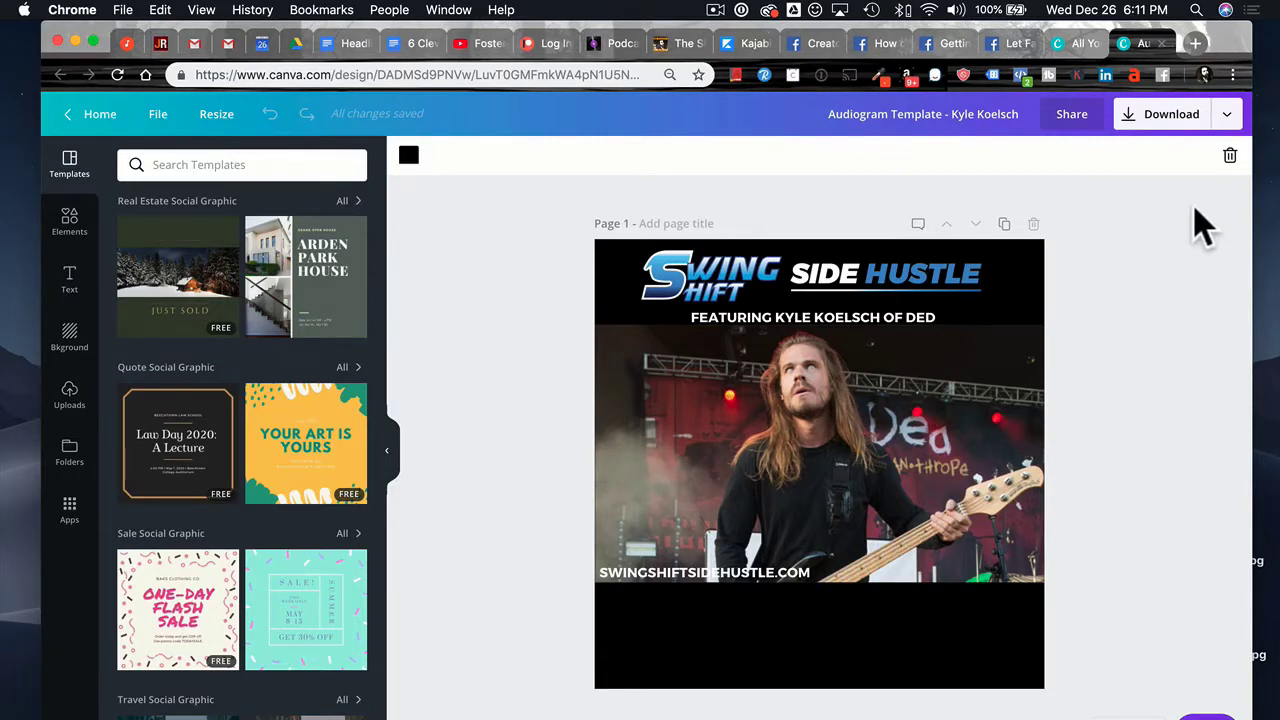
pyautogui.click(1160, 130)
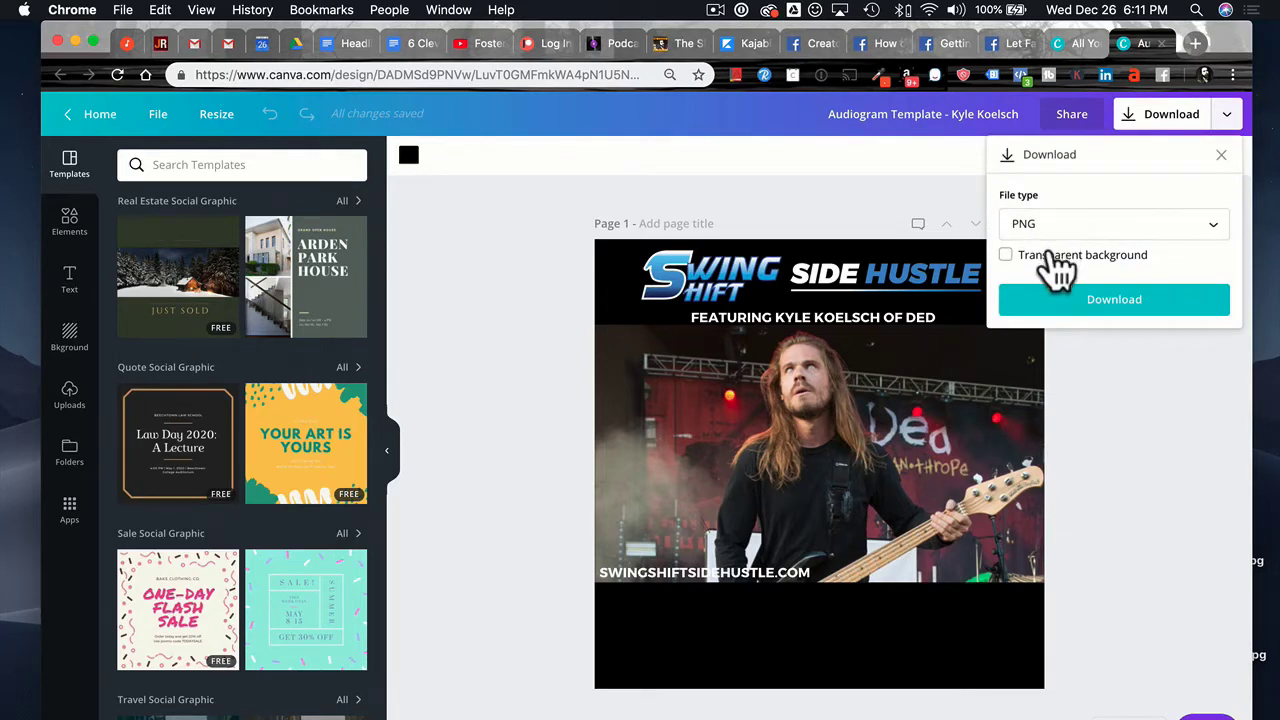
pyautogui.click(1118, 303)
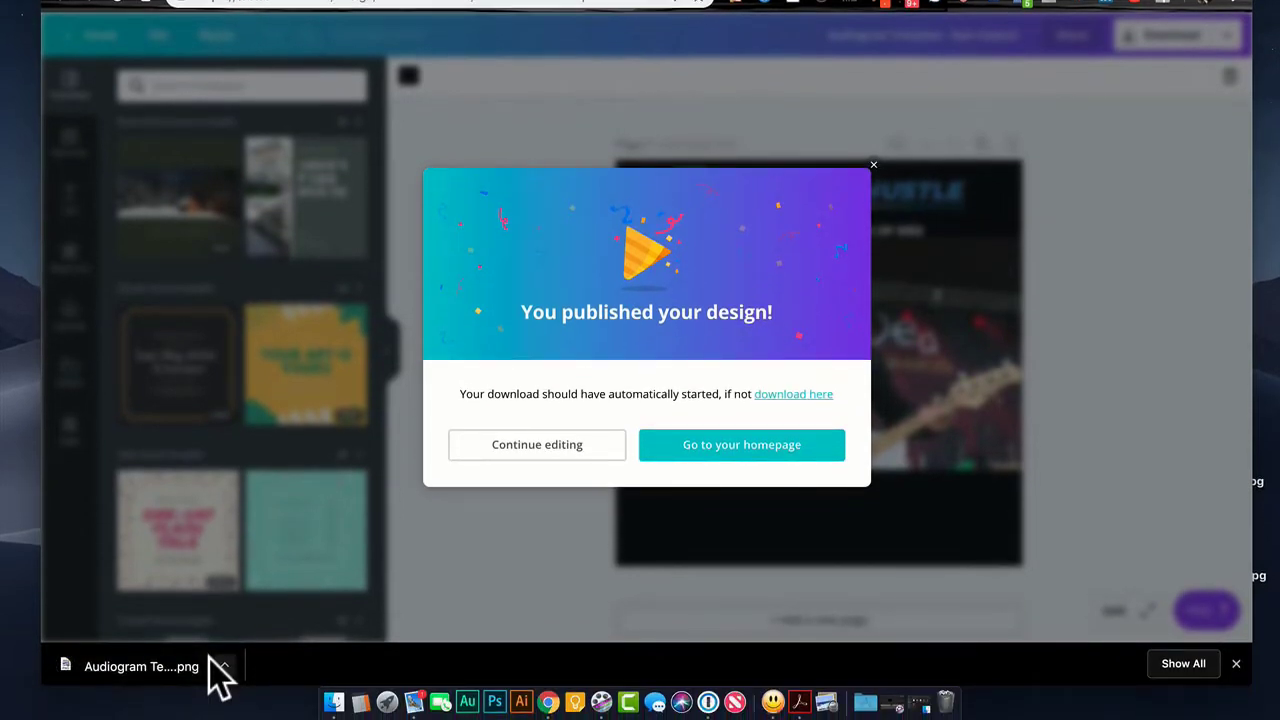
# - Locate the downloaded audiogram PNG in Finder's Downloads folder and return to Chrome
pyautogui.click(334, 700)
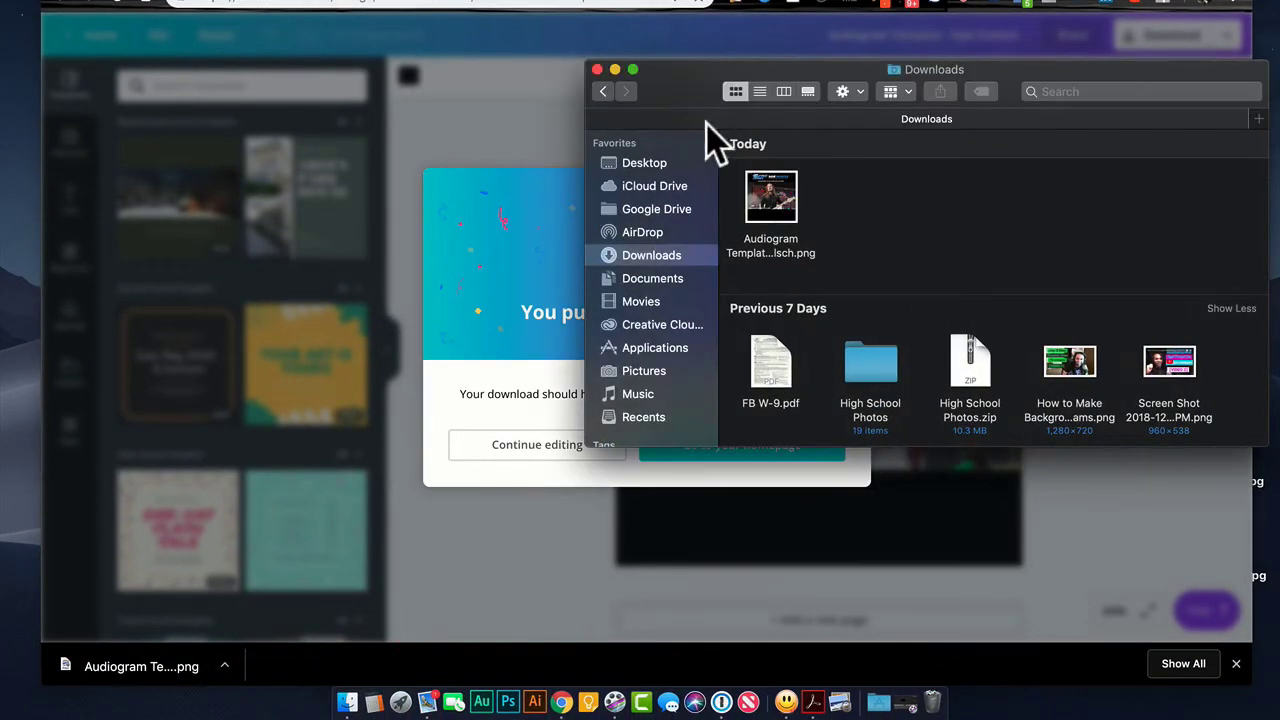
pyautogui.click(782, 212)
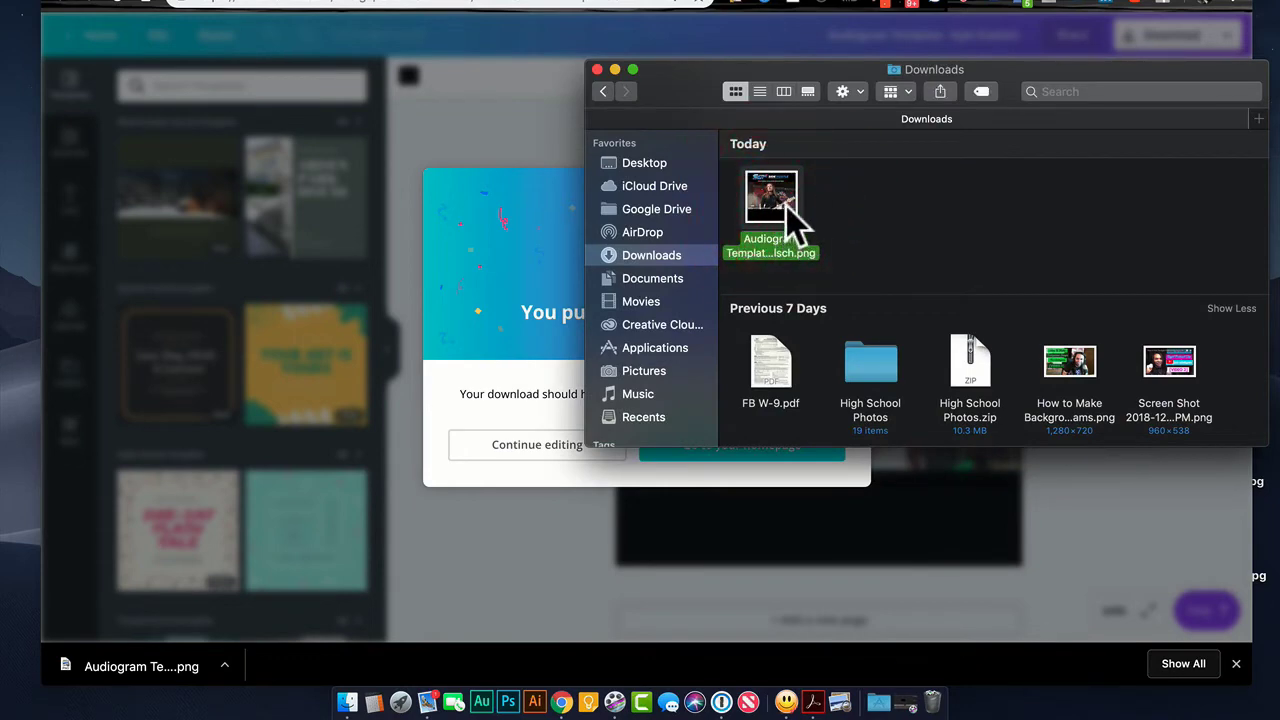
pyautogui.click(515, 112)
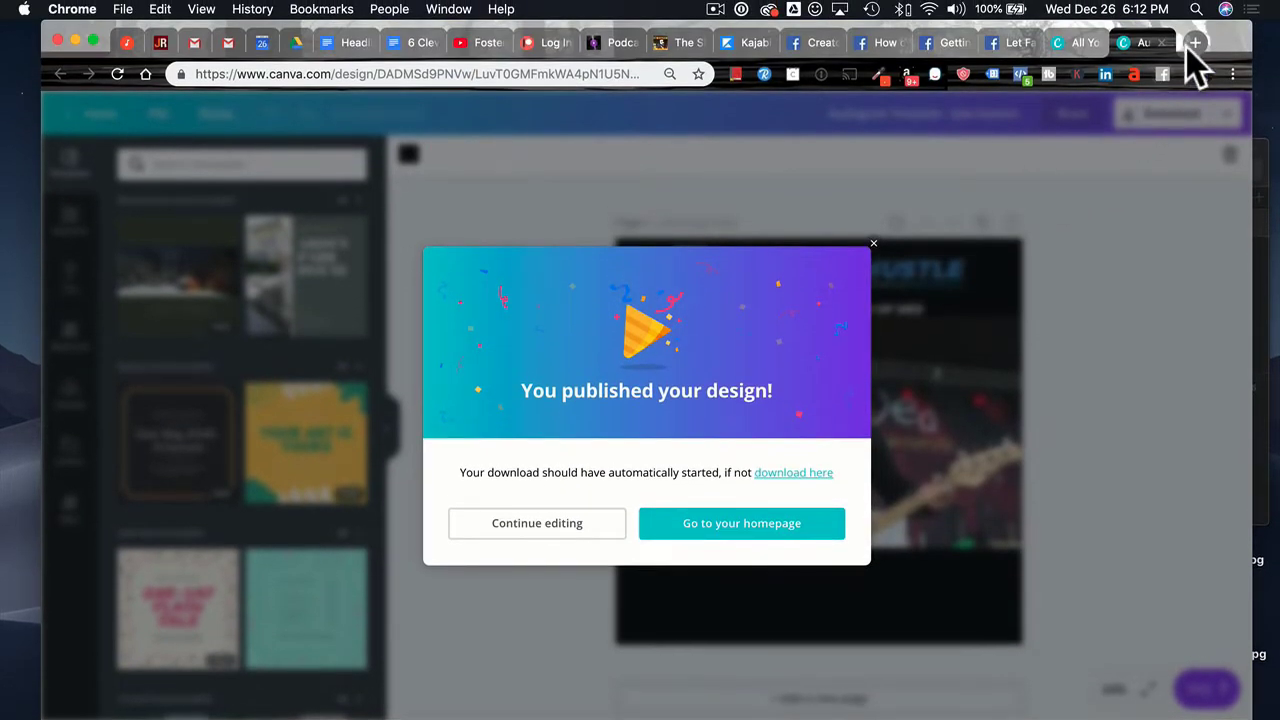
# - Open headliner.app in a new browser tab
pyautogui.click(1192, 44)
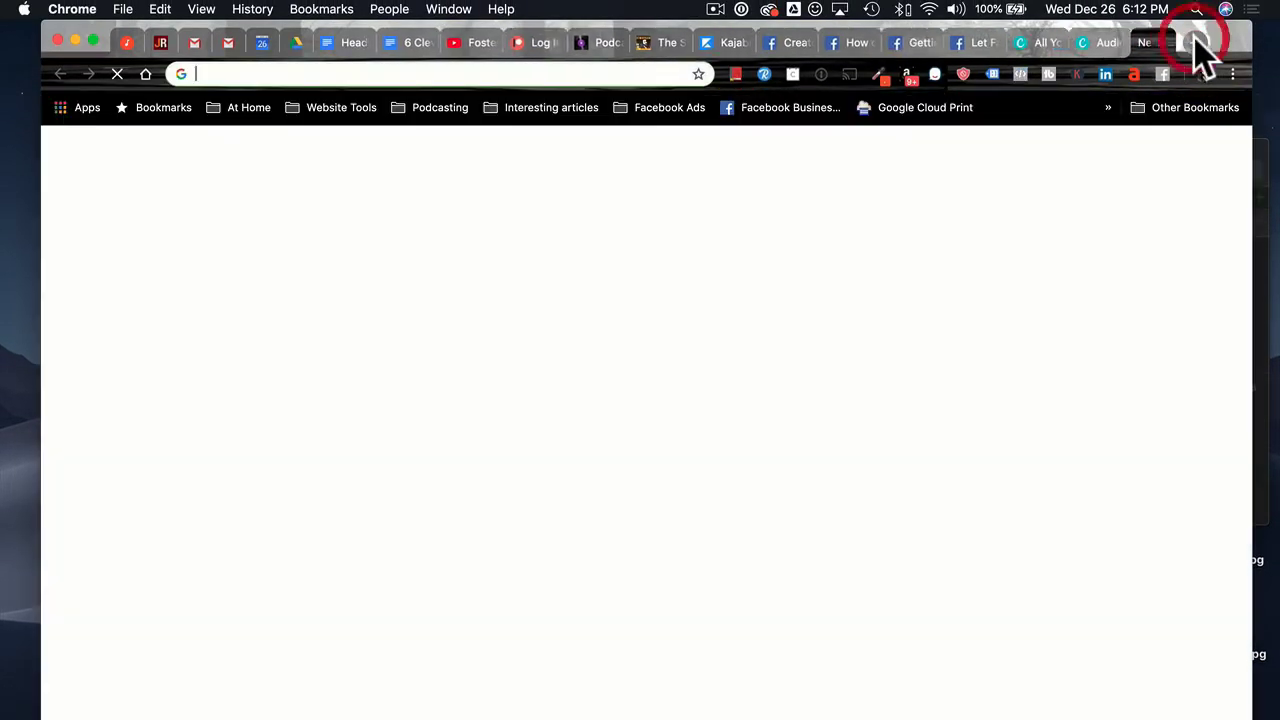
pyautogui.write('he')
pyautogui.press('BackSpace')
pyautogui.write('e')
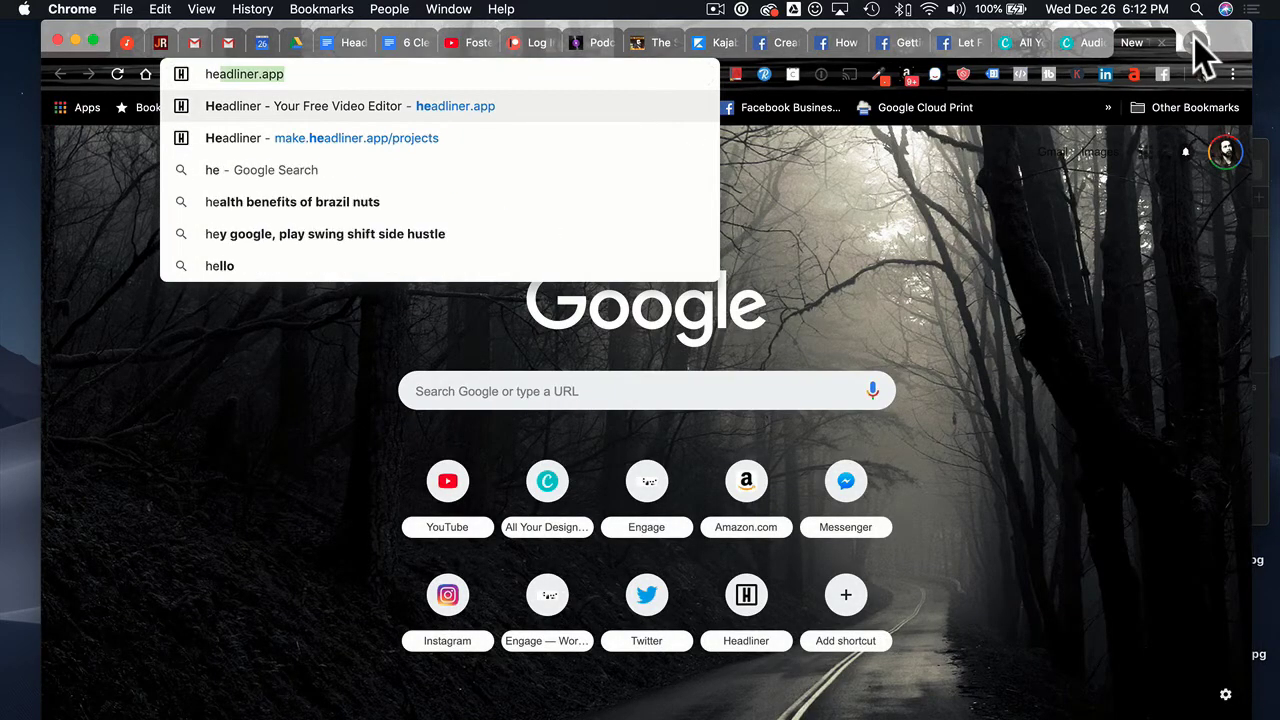
pyautogui.press('Return')
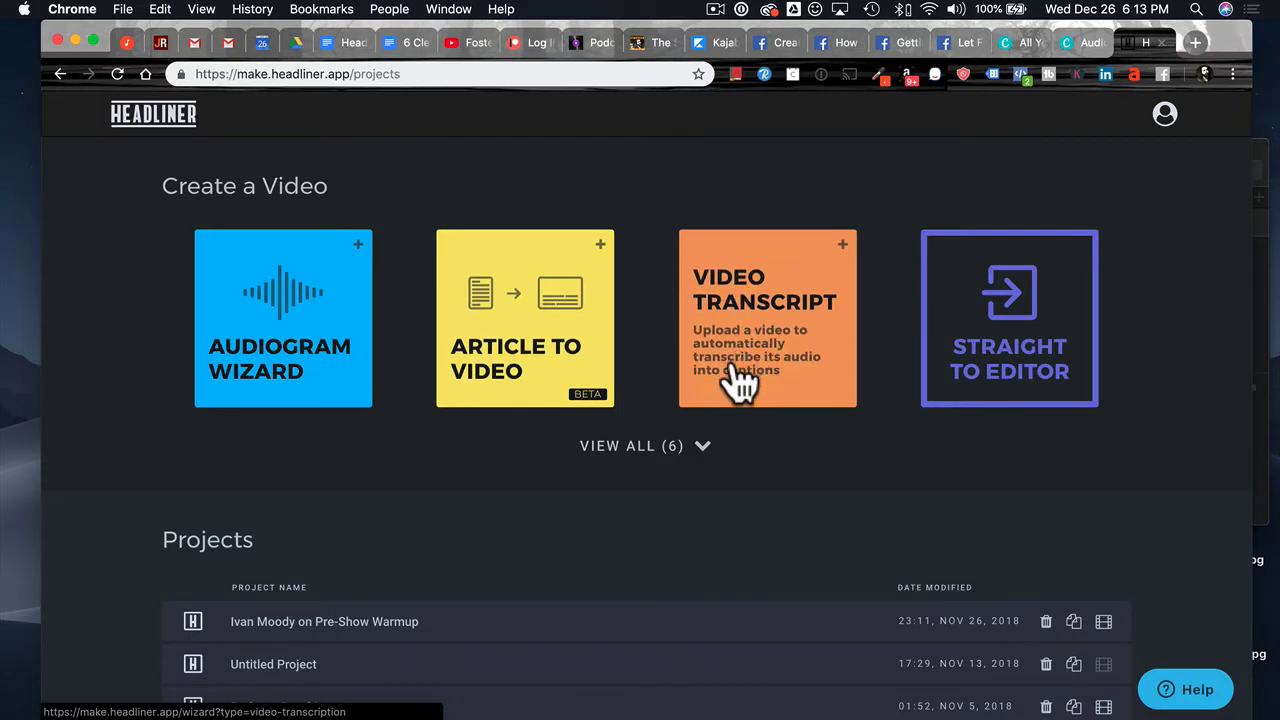
# - View all the video creation options and start the Audiogram Wizard
pyautogui.click(704, 446)
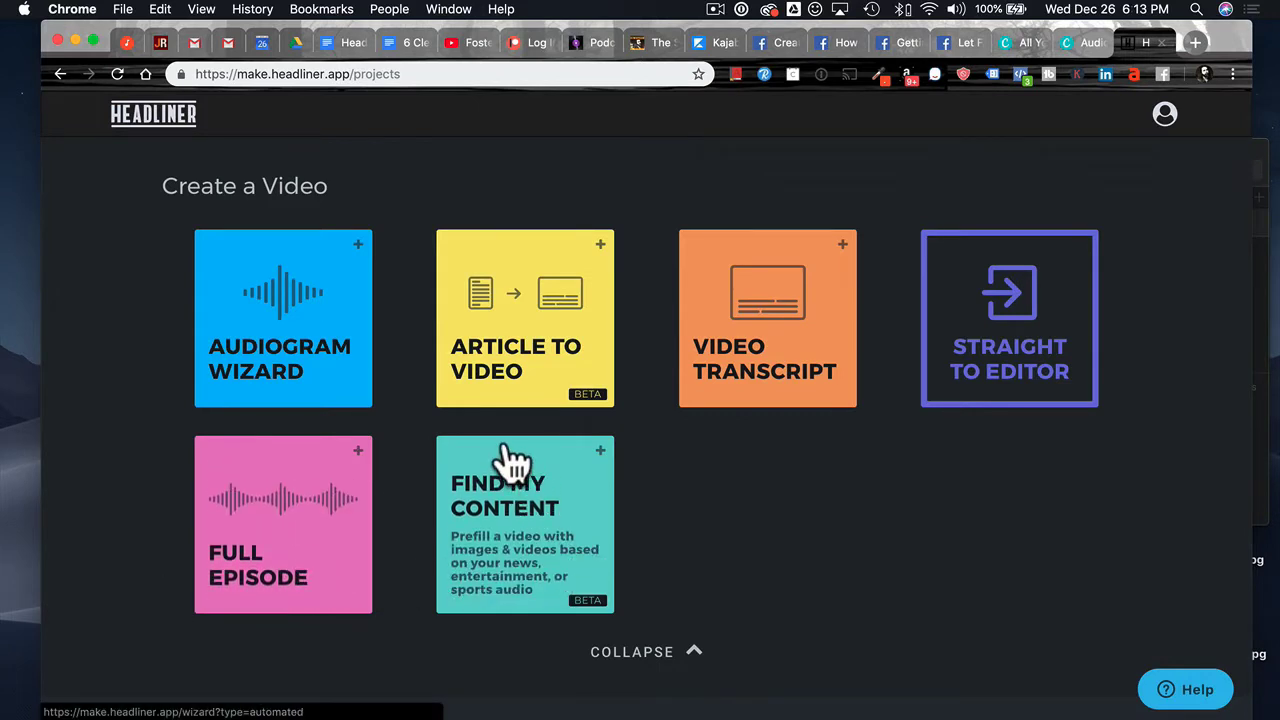
pyautogui.scroll(-4, 809, 509)
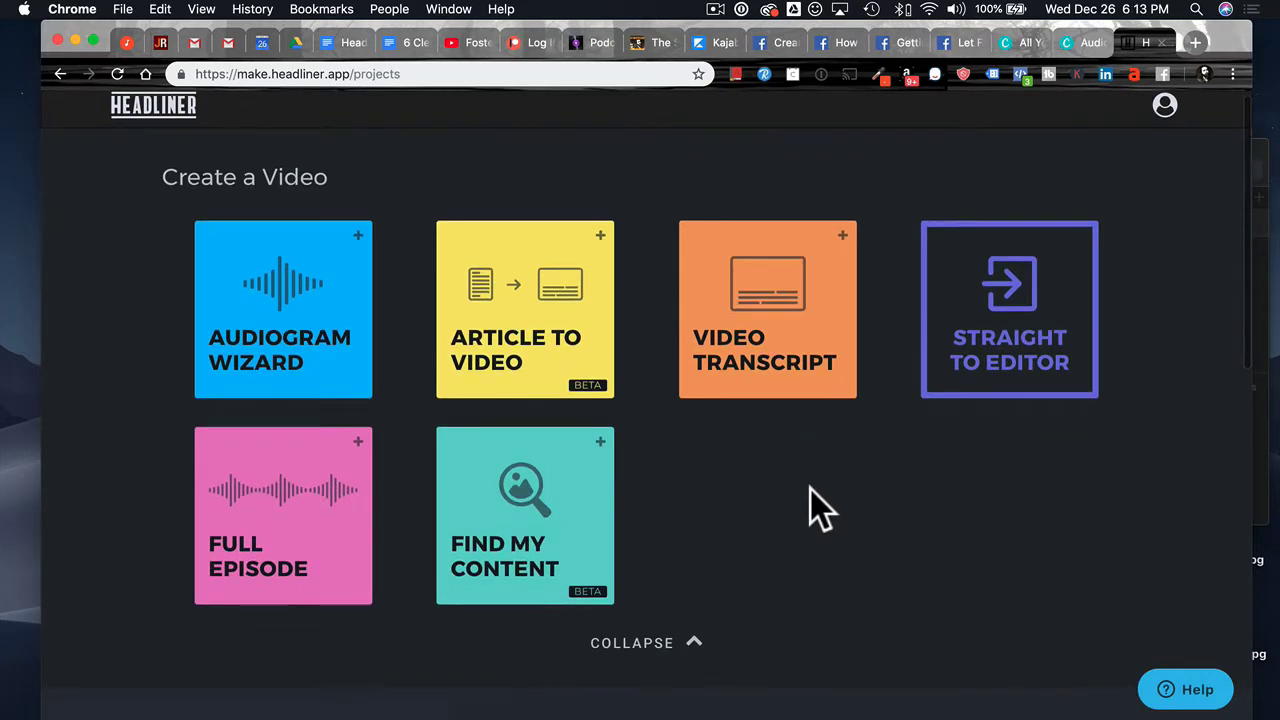
pyautogui.scroll(3, 809, 509)
pyautogui.scroll(1, 809, 300)
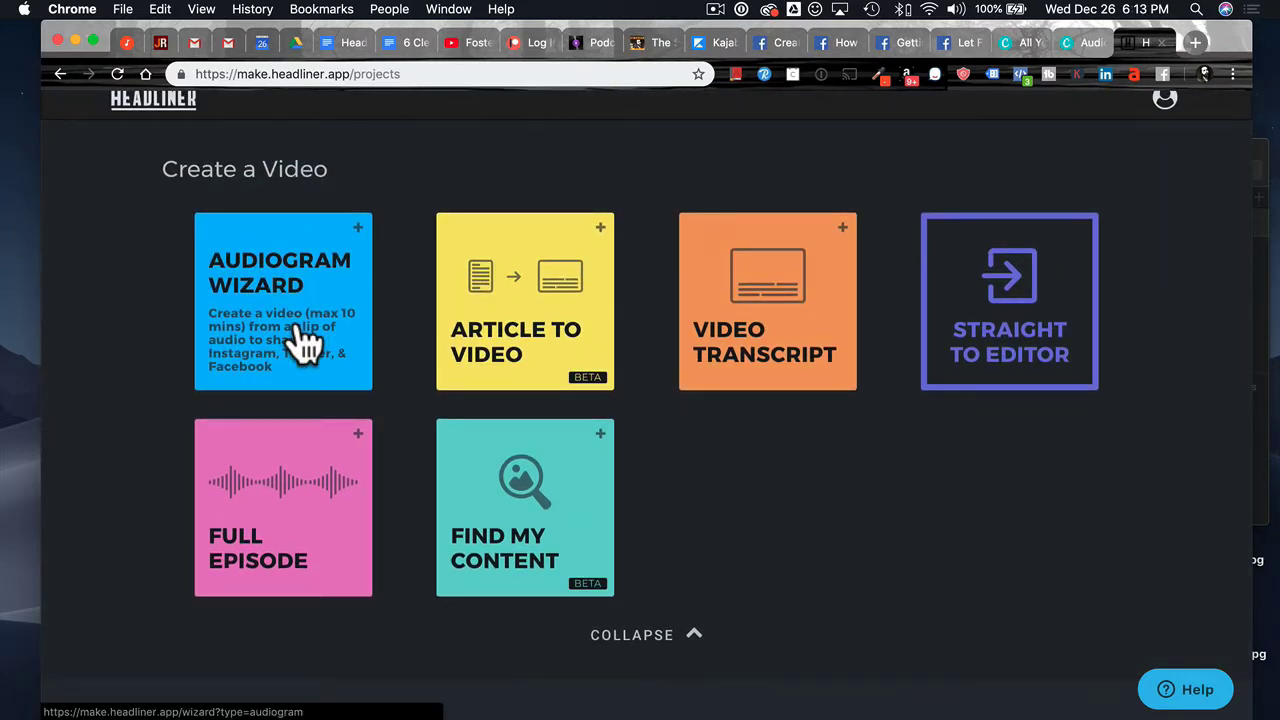
pyautogui.click(305, 342)
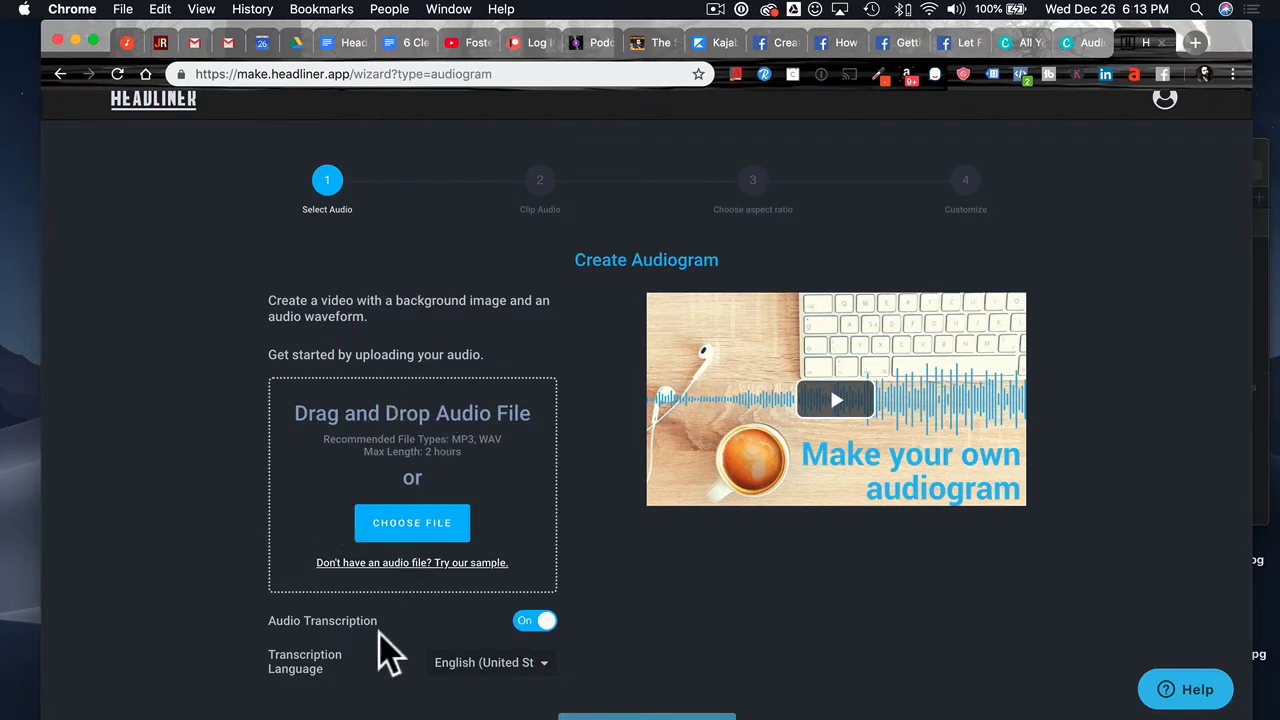
# - Add the "Life as a rockstar" MP3 from iCloud Drive's SSSH > Swing Shift Side Hustle > Audiograms subfolders as the audiogram's audio
pyautogui.click(346, 715)
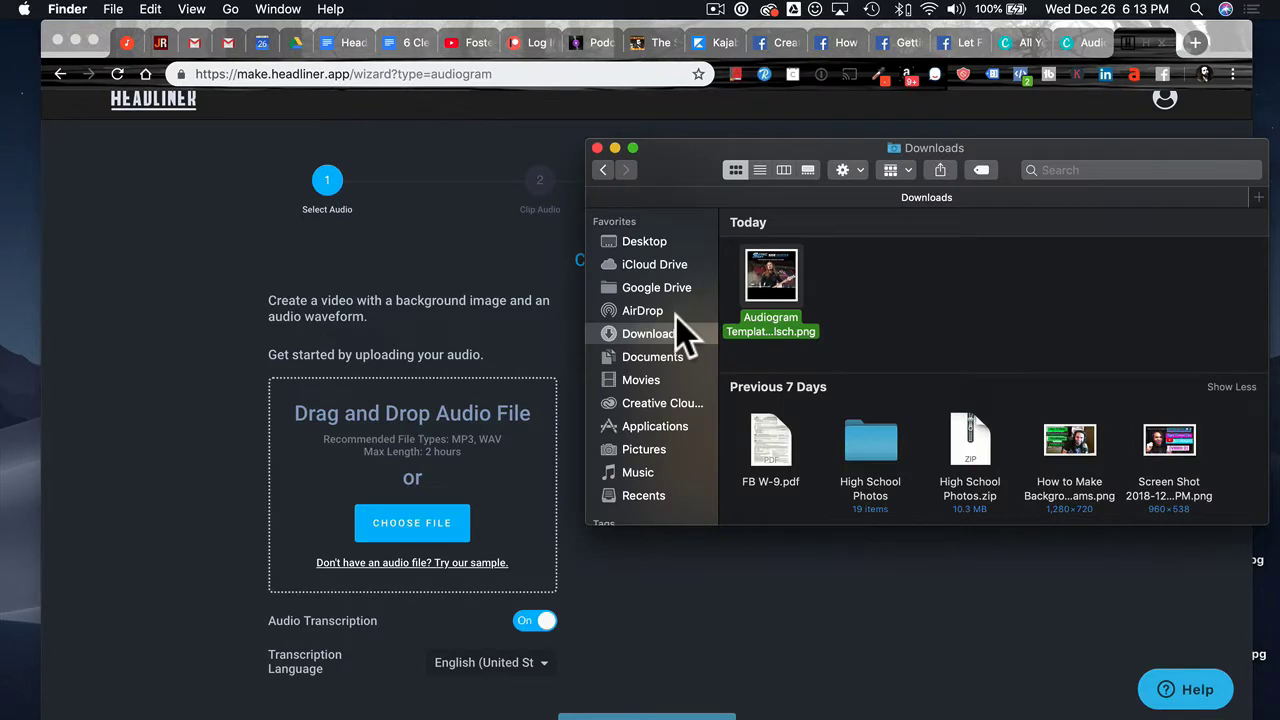
pyautogui.click(650, 266)
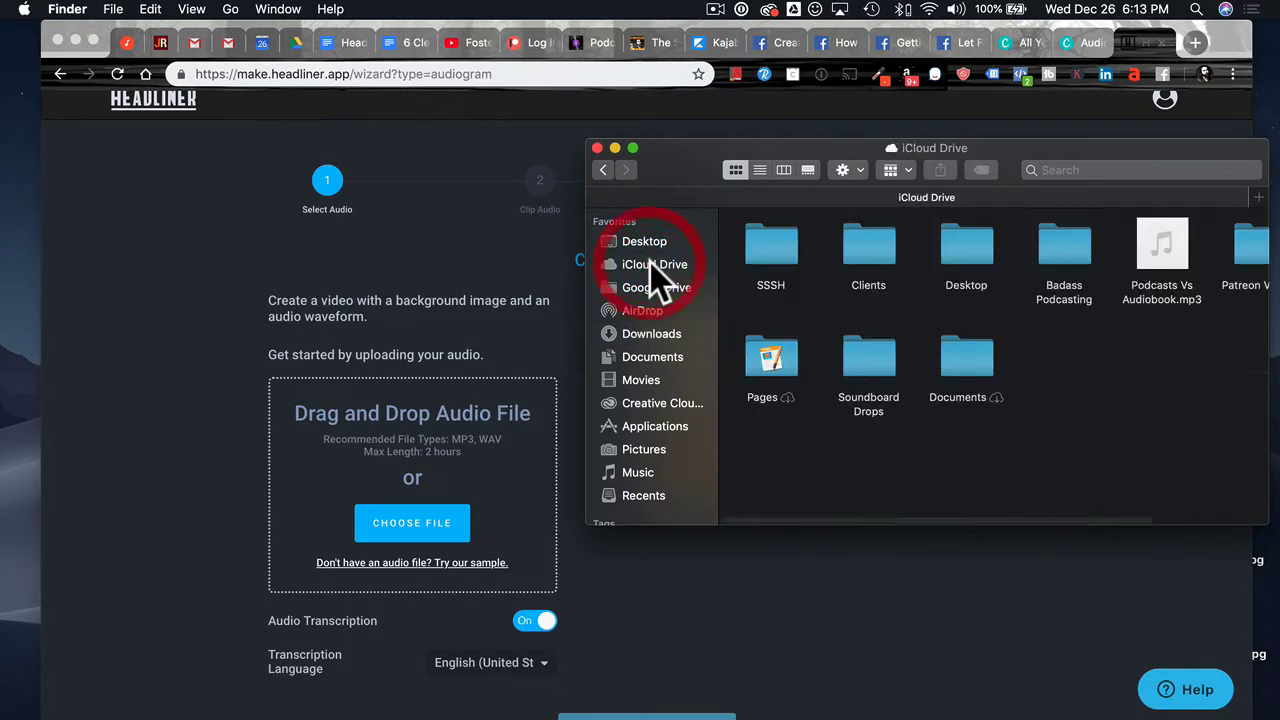
pyautogui.doubleClick(772, 252)
pyautogui.doubleClick(968, 252)
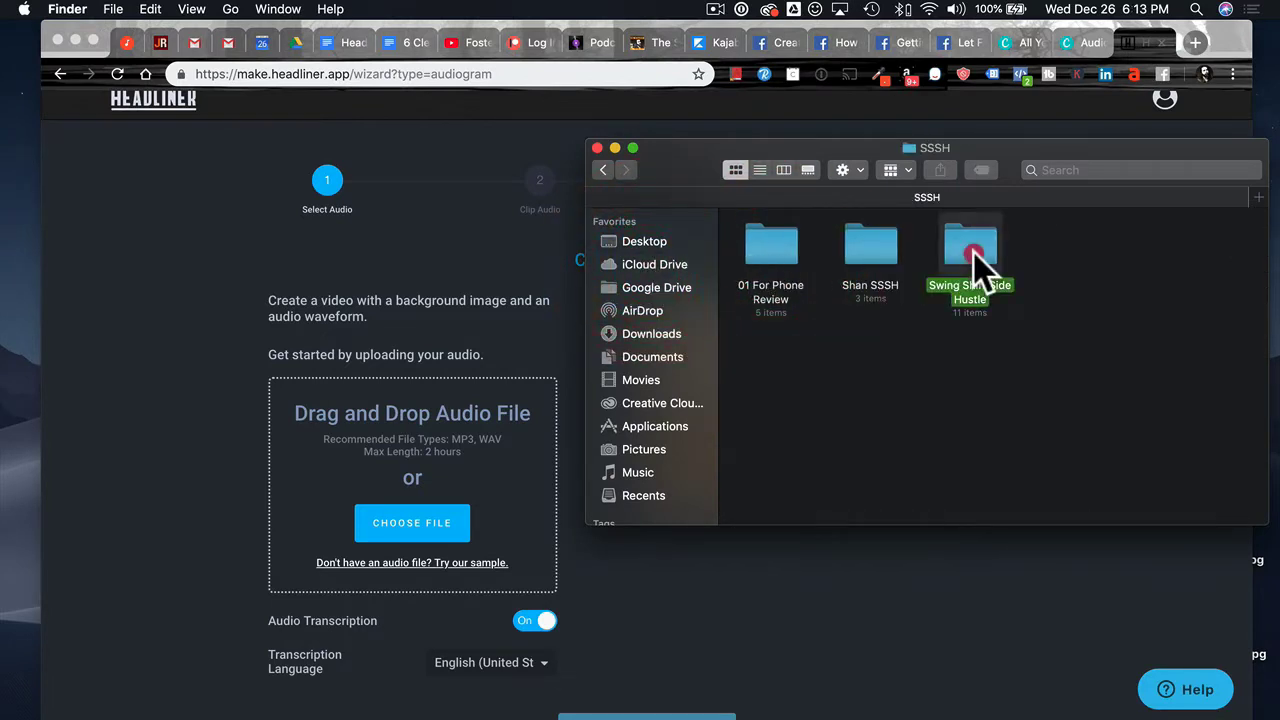
pyautogui.hscroll(3, 925, 275)
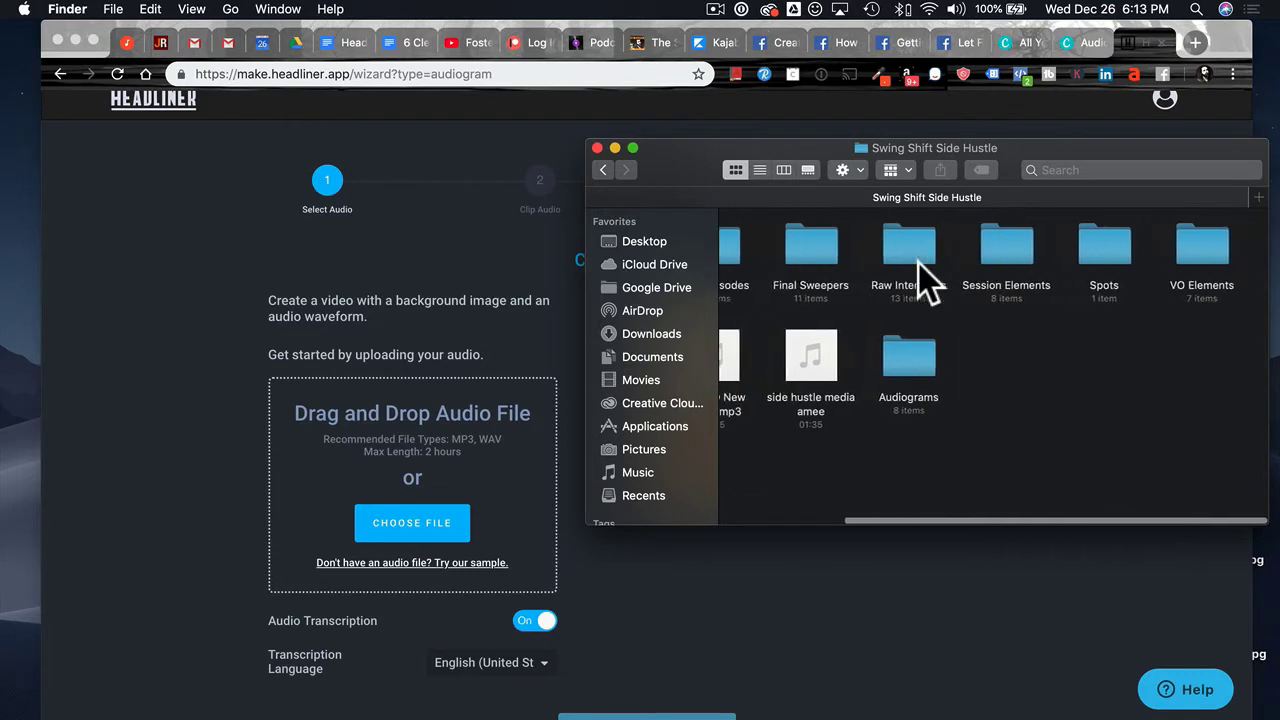
pyautogui.doubleClick(930, 375)
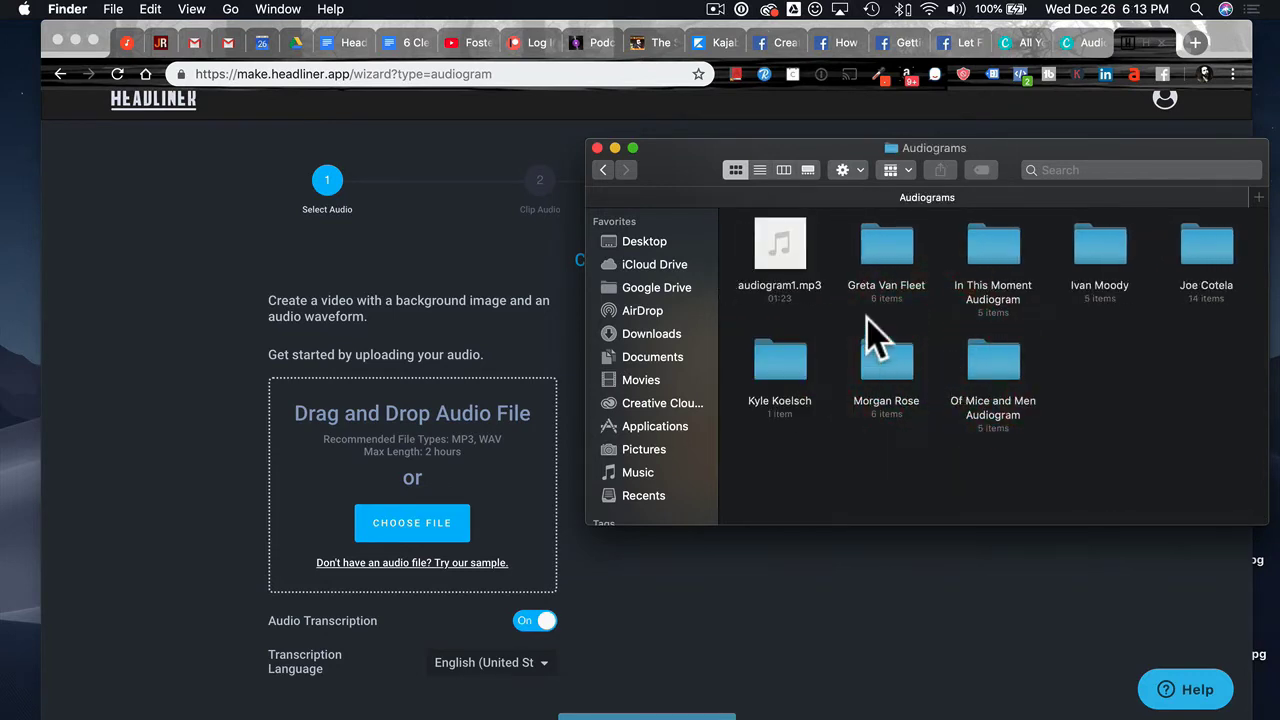
pyautogui.doubleClick(781, 368)
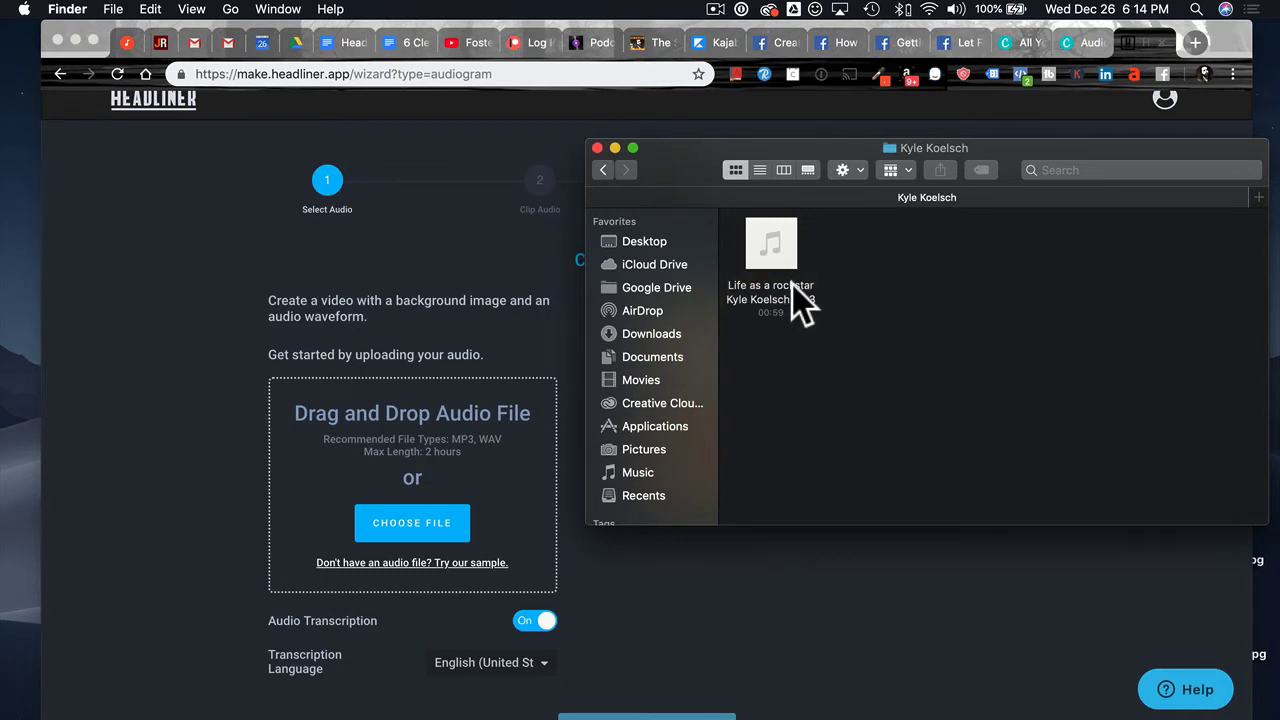
pyautogui.moveTo(794, 268)
pyautogui.moveTo(795, 265); pyautogui.dragTo(421, 503)
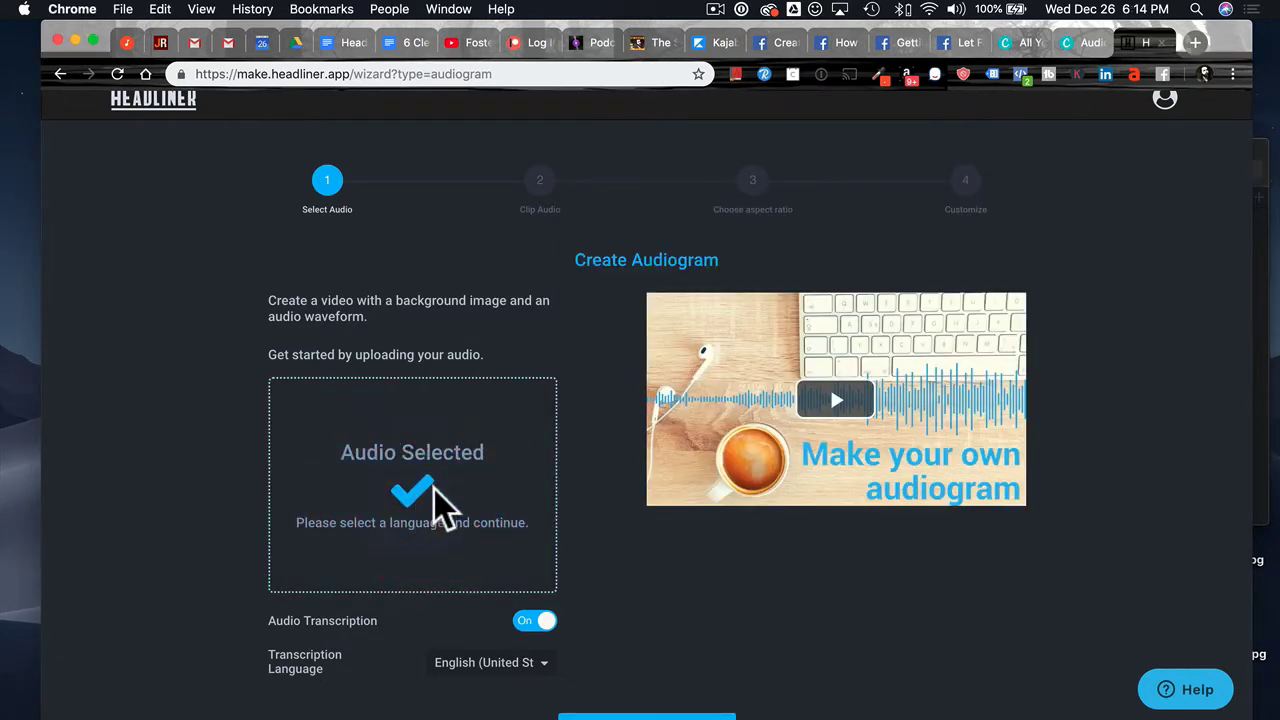
# - Accept the audio with English transcription turned on, and continue with the full-length clip in the Square aspect ratio
pyautogui.scroll(-2, 337, 417)
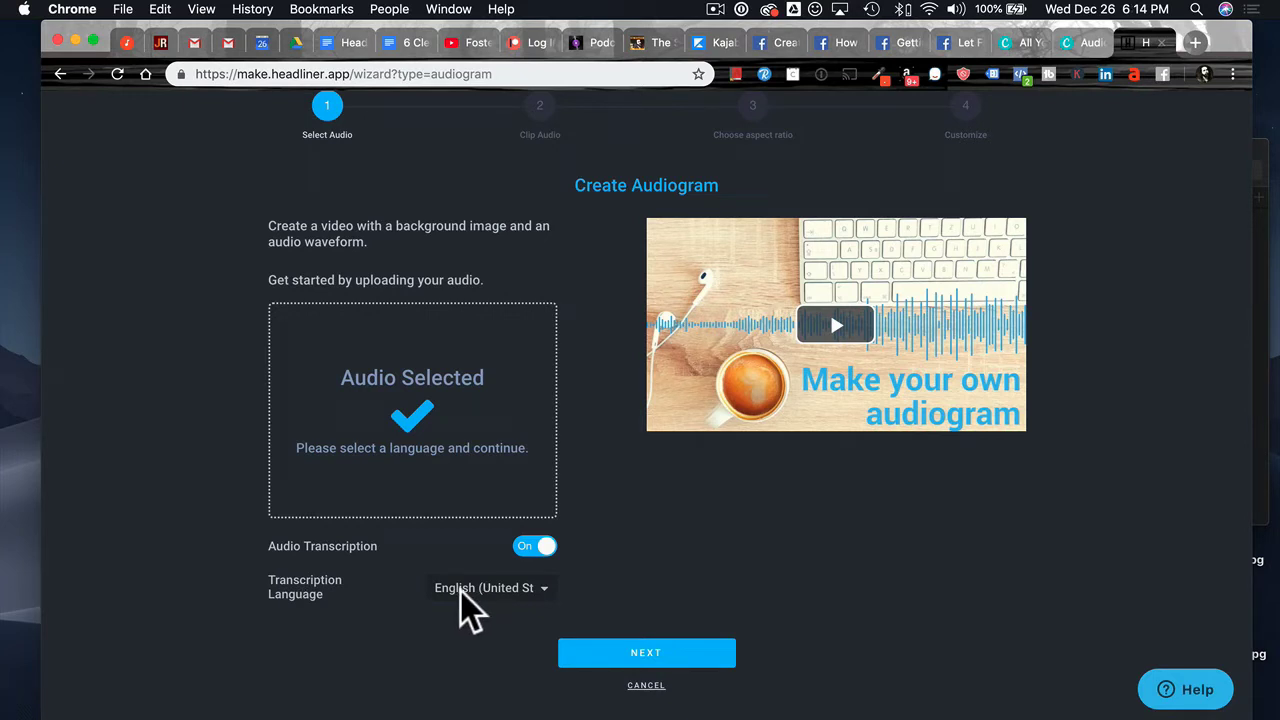
pyautogui.click(673, 648)
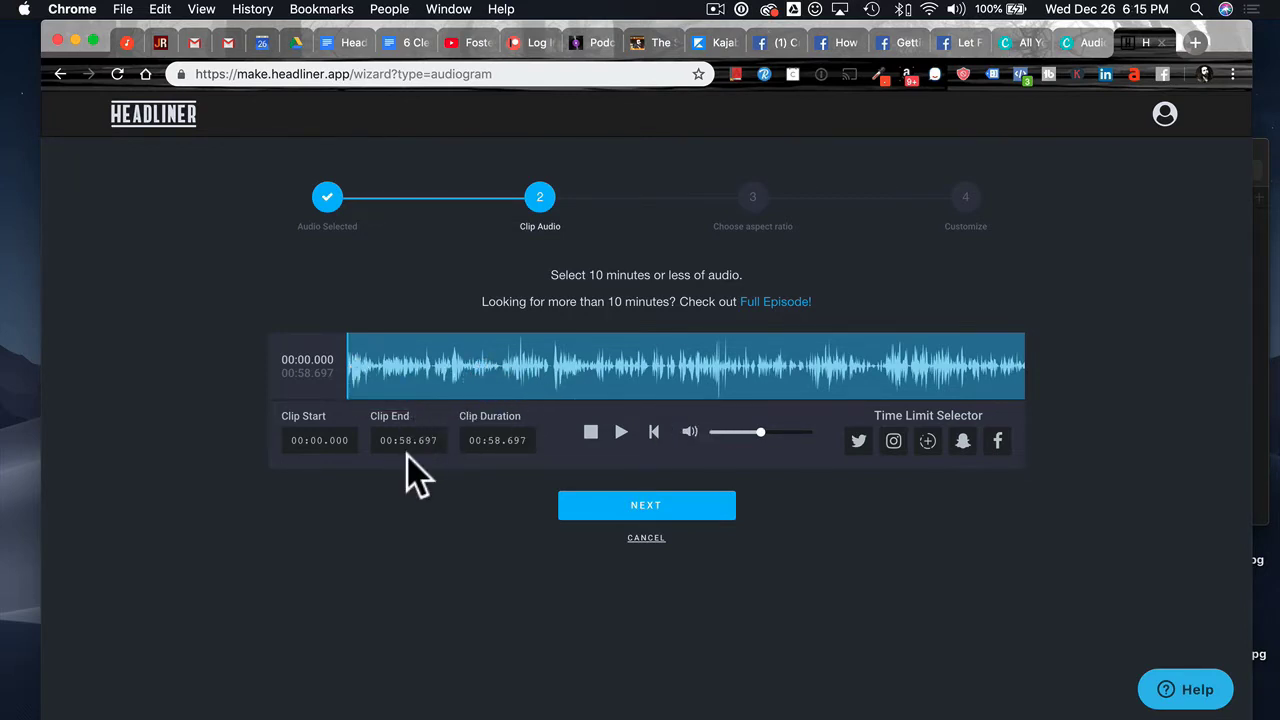
pyautogui.click(647, 510)
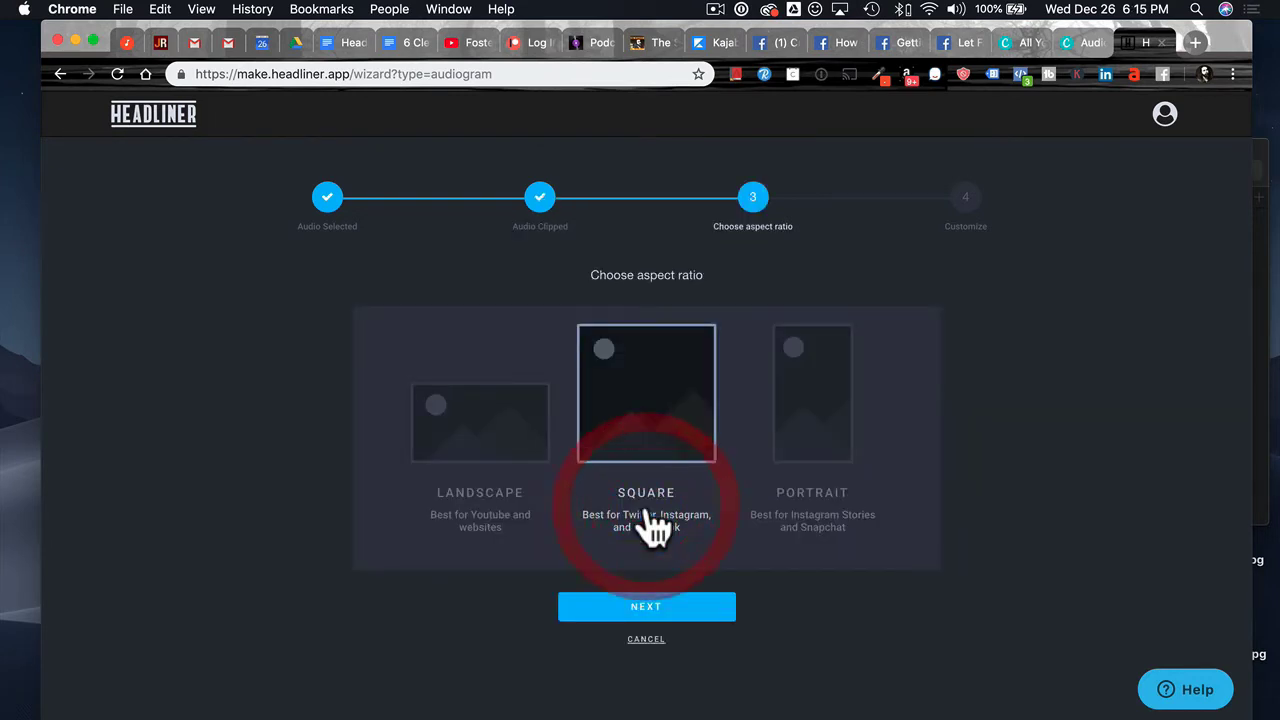
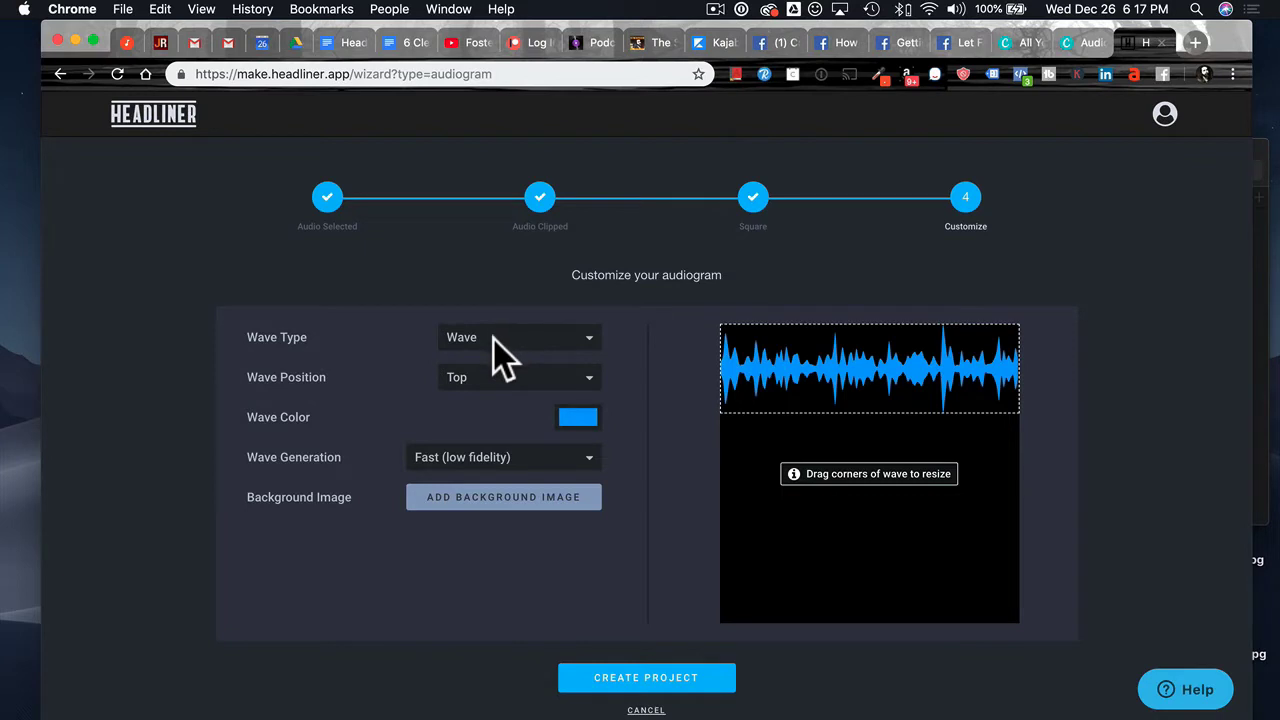
# - Style the waveform as Bricks in yellow (FFE500) and move it to the lower part of the square frame
pyautogui.click(493, 338)
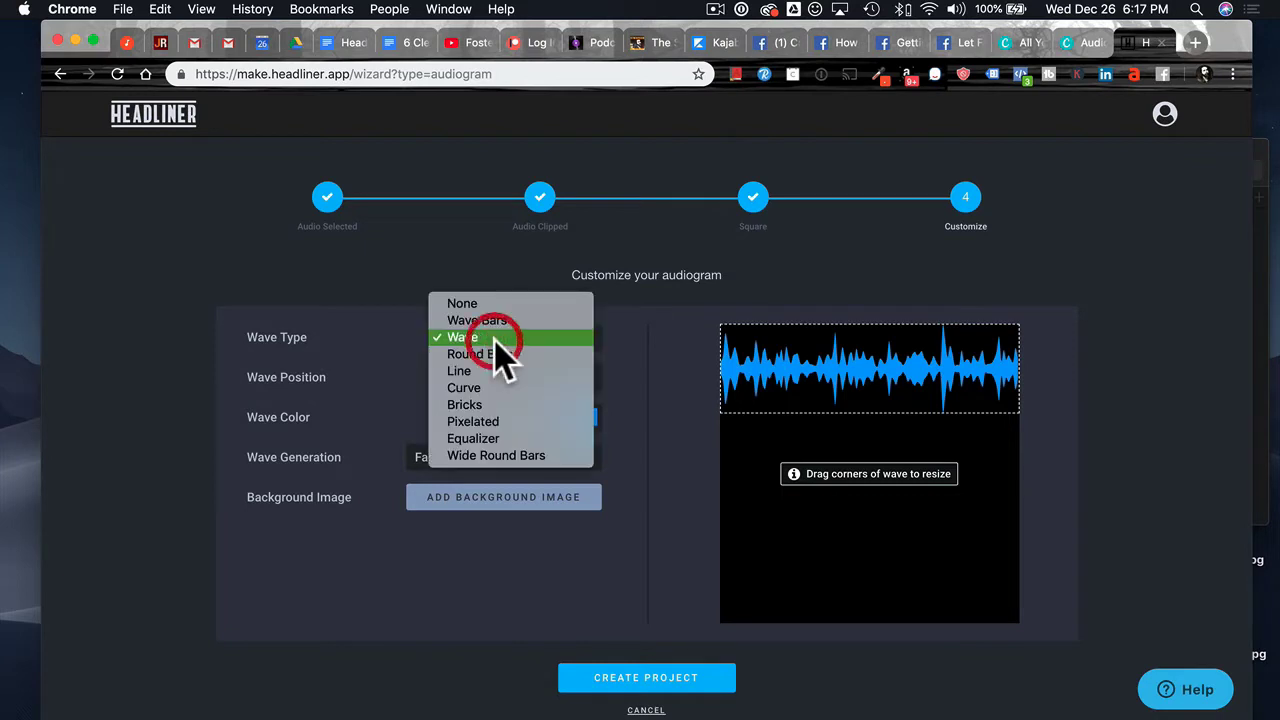
pyautogui.click(482, 405)
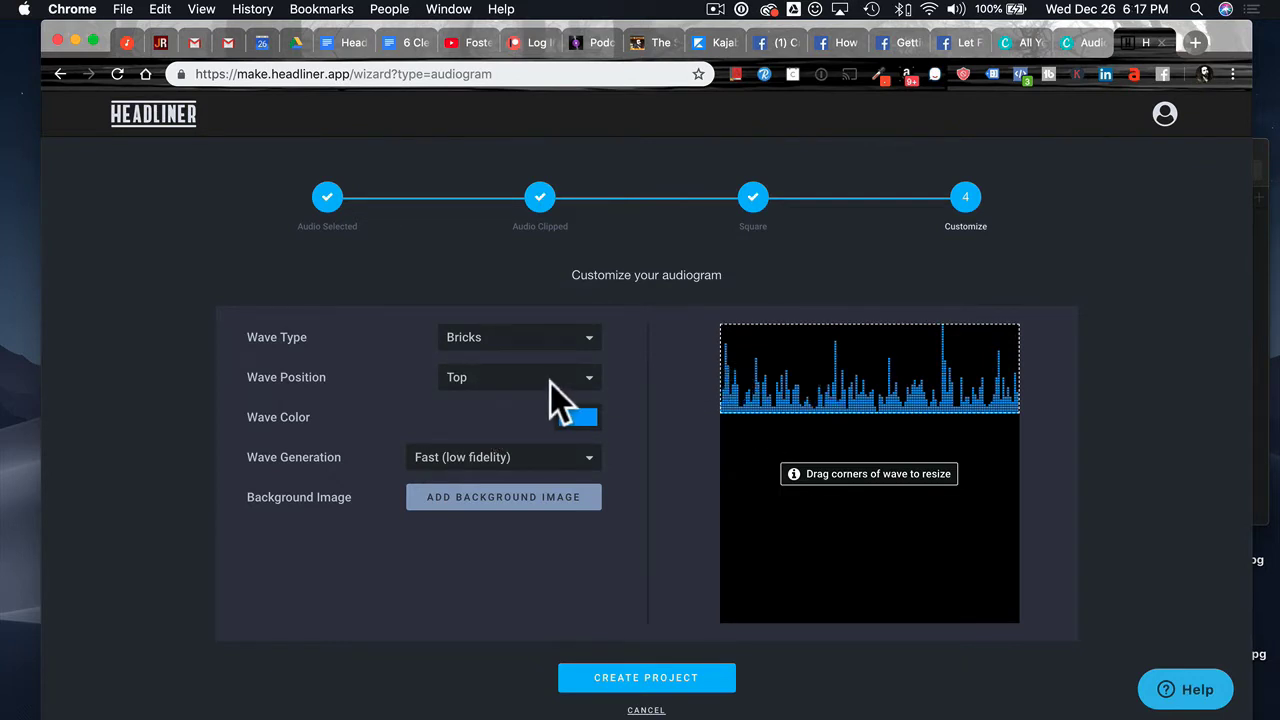
pyautogui.click(588, 421)
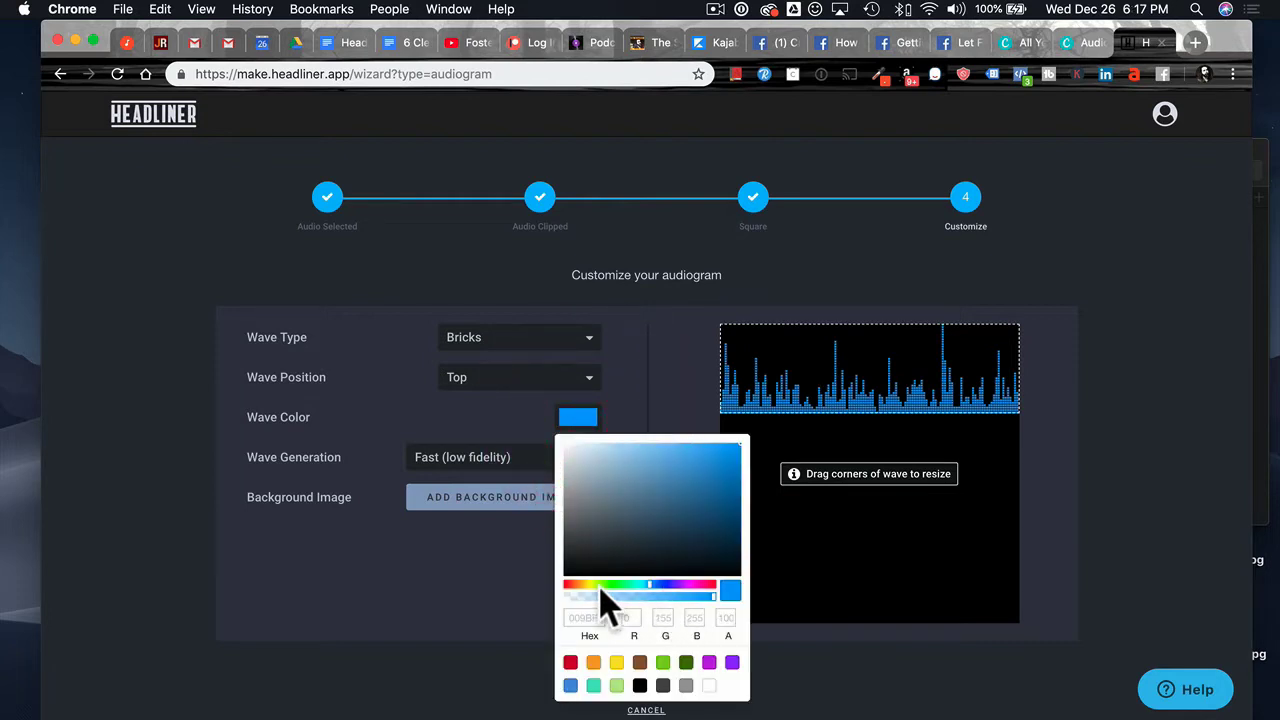
pyautogui.moveTo(603, 587)
pyautogui.mouseDown()
pyautogui.moveTo(568, 587)
pyautogui.moveTo(714, 588)
pyautogui.moveTo(587, 586)
pyautogui.mouseUp()
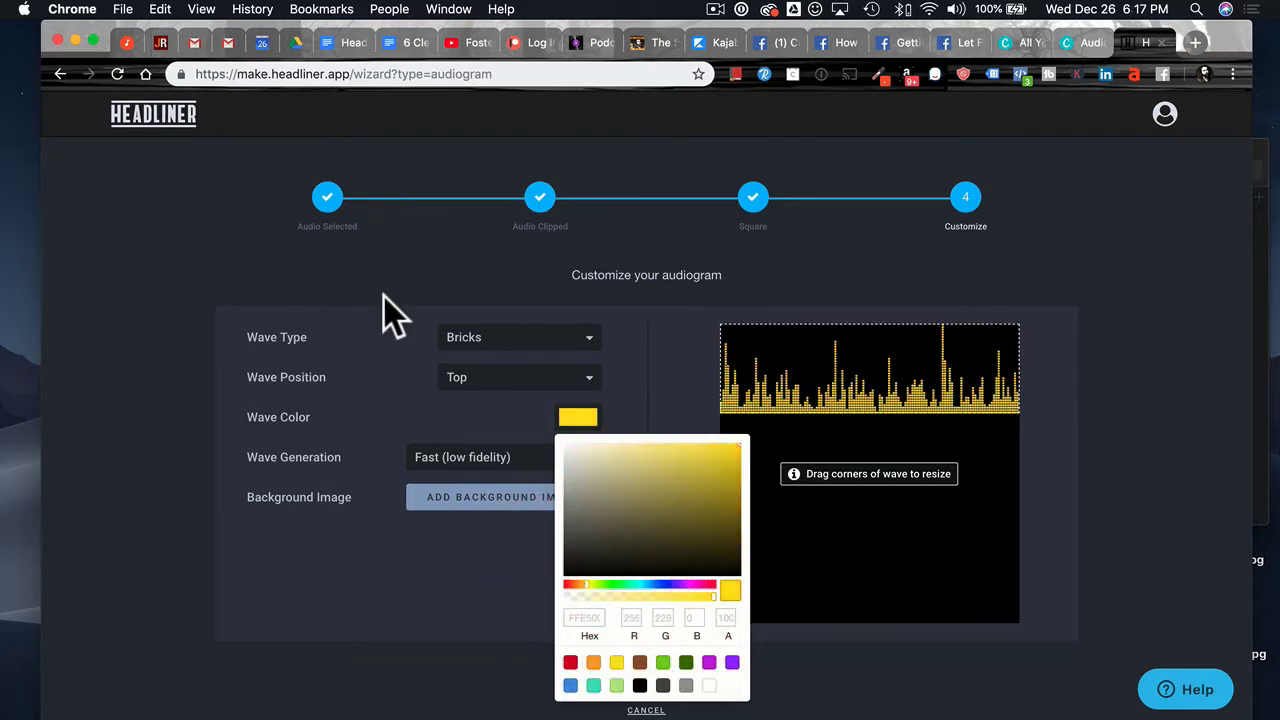
pyautogui.click(415, 409)
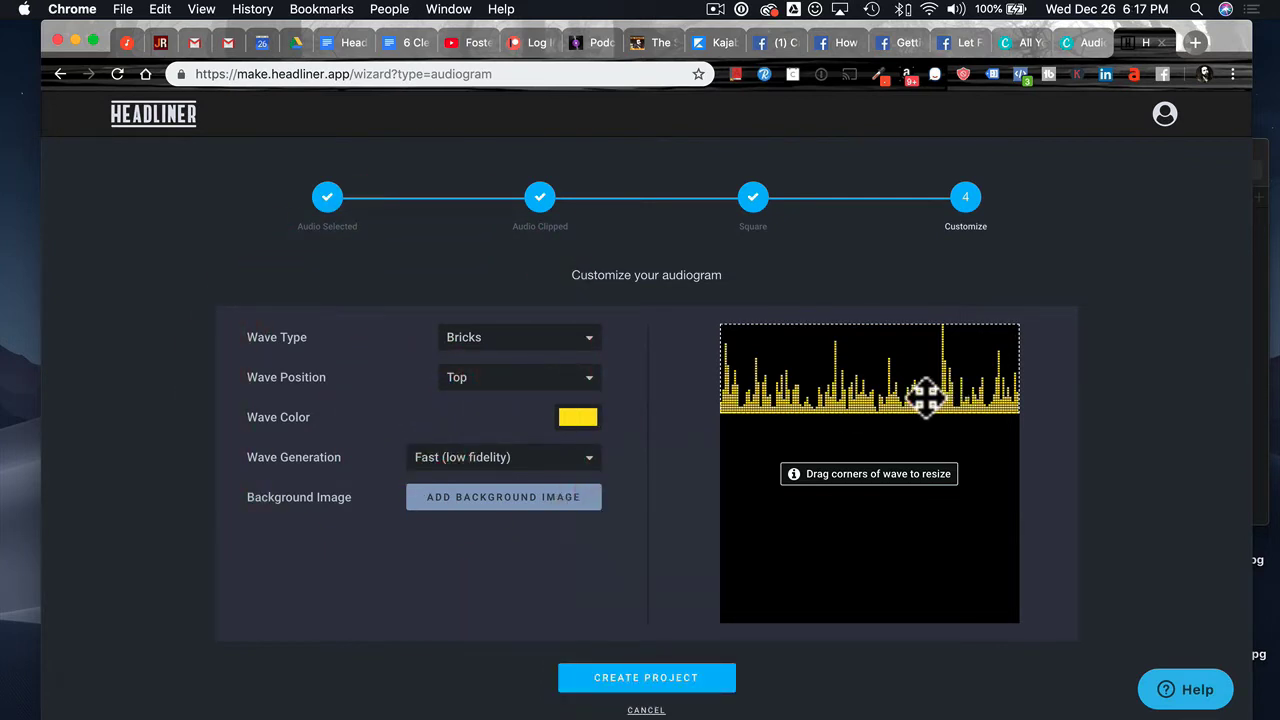
pyautogui.moveTo(889, 397); pyautogui.dragTo(880, 554)
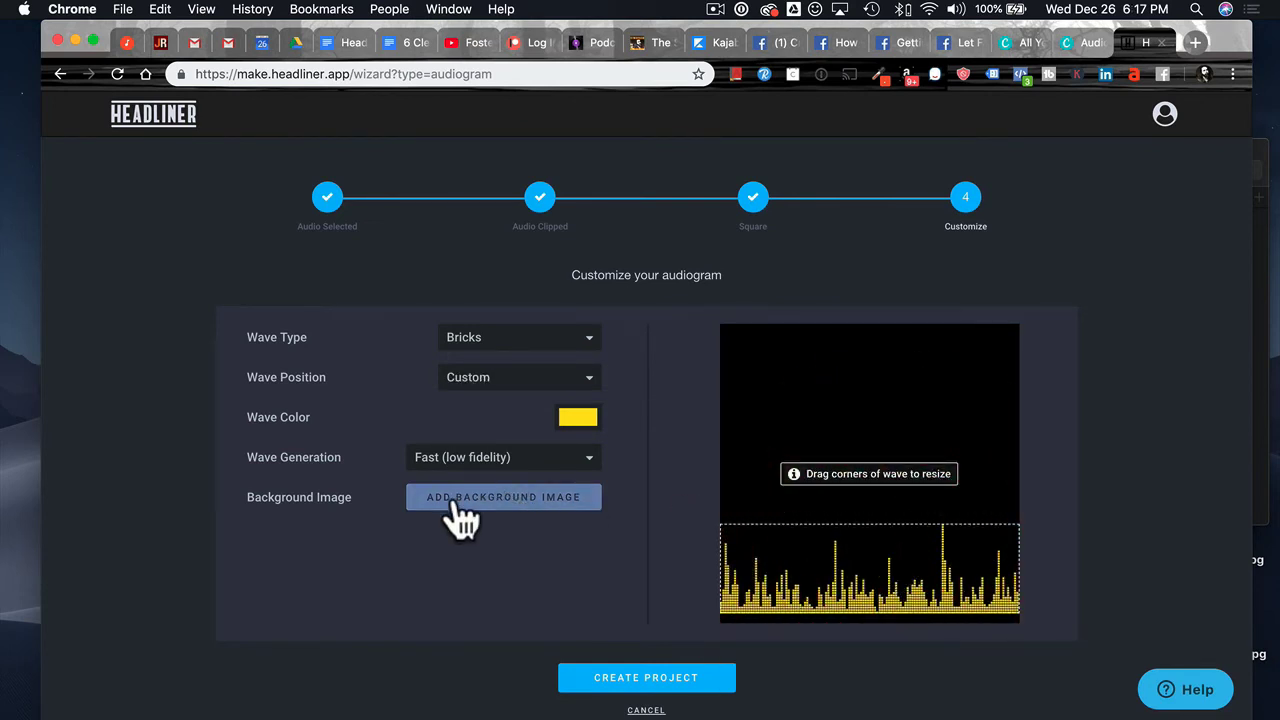
# - Add the downloaded Audiogram Template PNG as the background image, cropped to its full square area
pyautogui.click(550, 508)
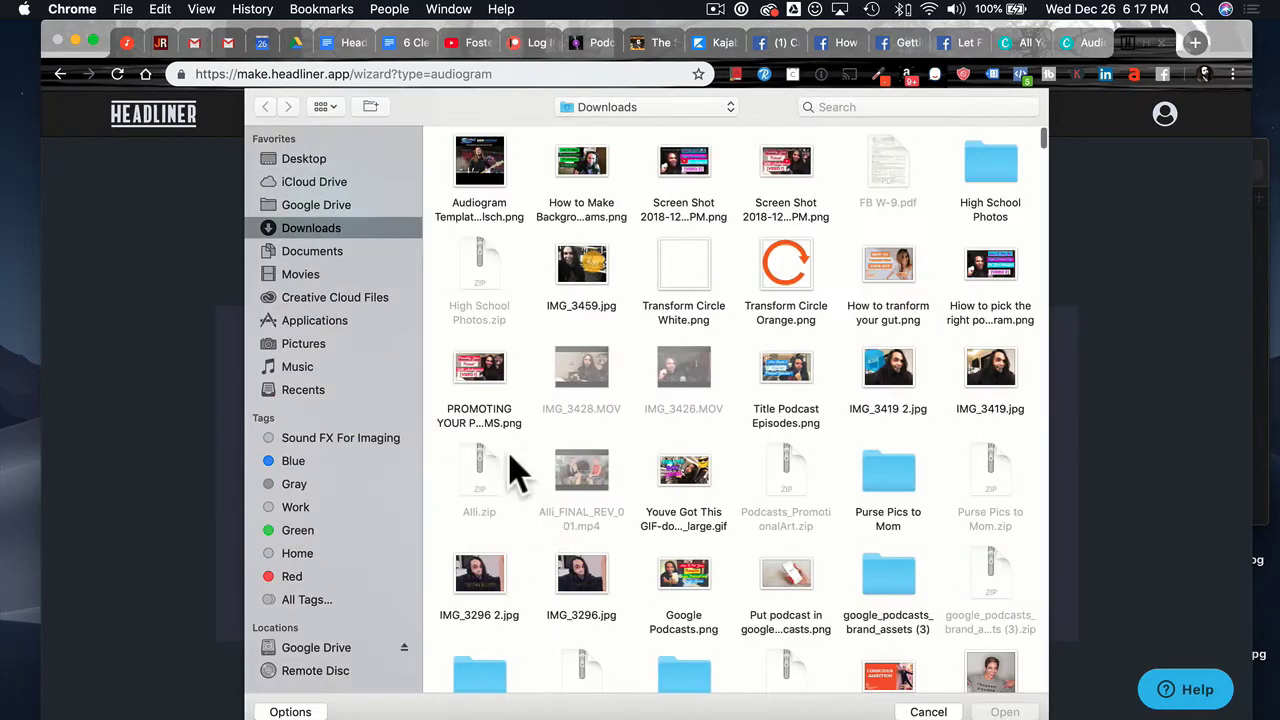
pyautogui.click(490, 168)
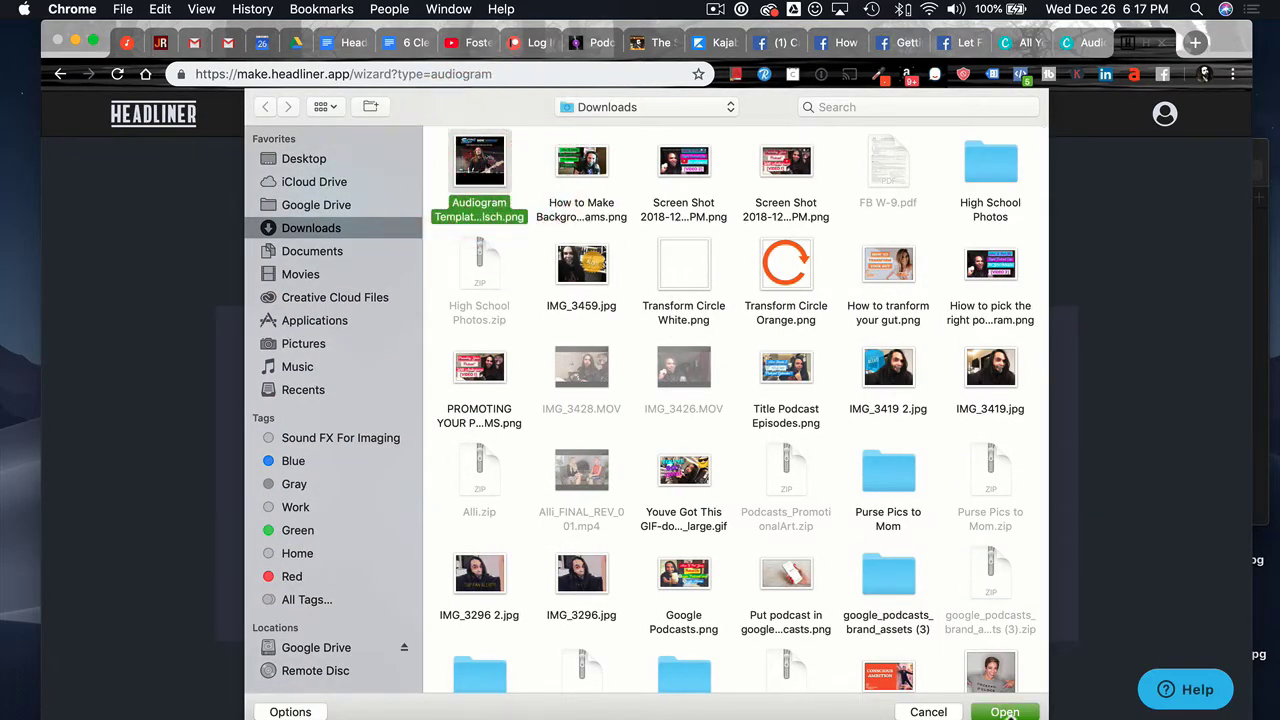
pyautogui.click(1004, 712)
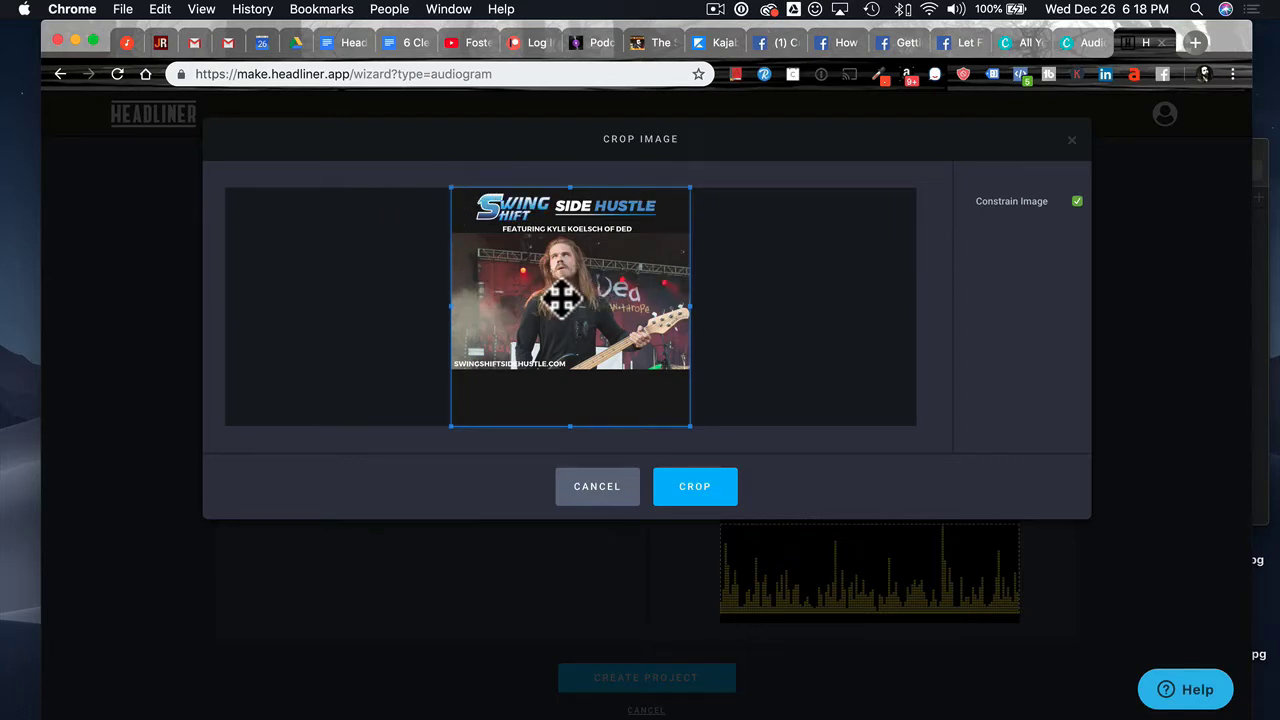
pyautogui.click(700, 490)
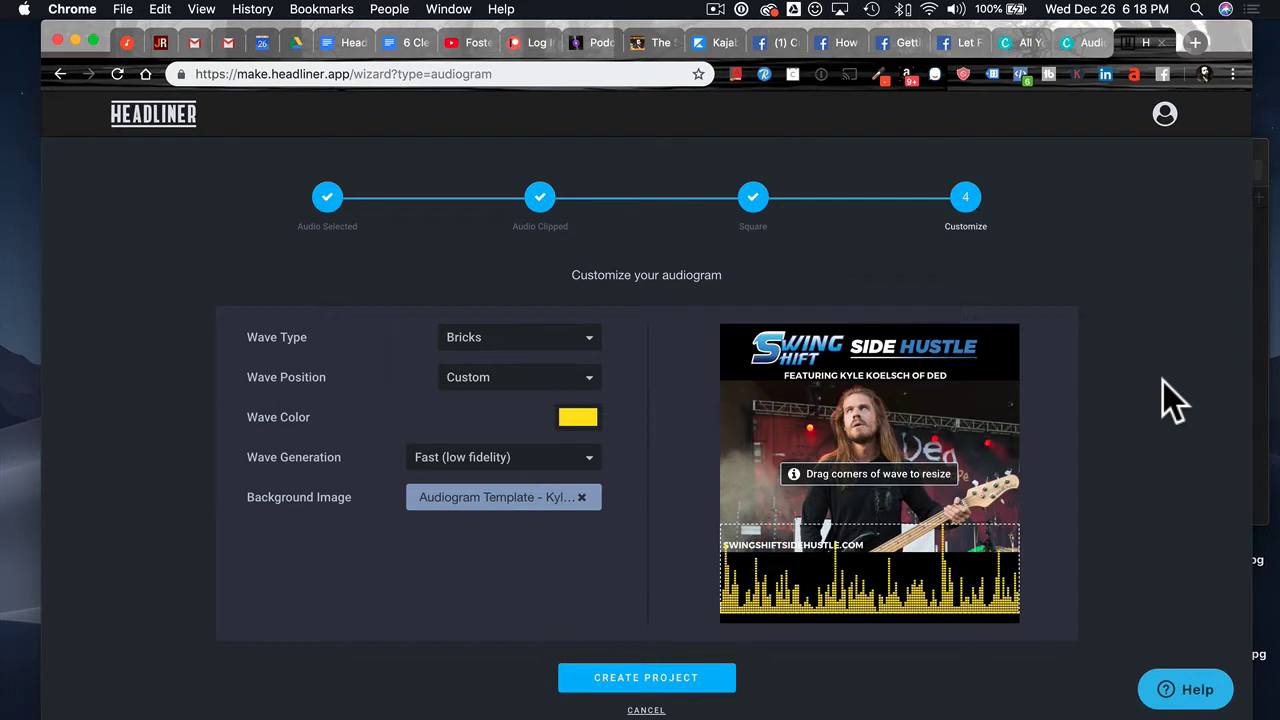
# - Move the waveform down against the bottom edge of the square frame and create the project
pyautogui.moveTo(953, 592); pyautogui.dragTo(951, 603)
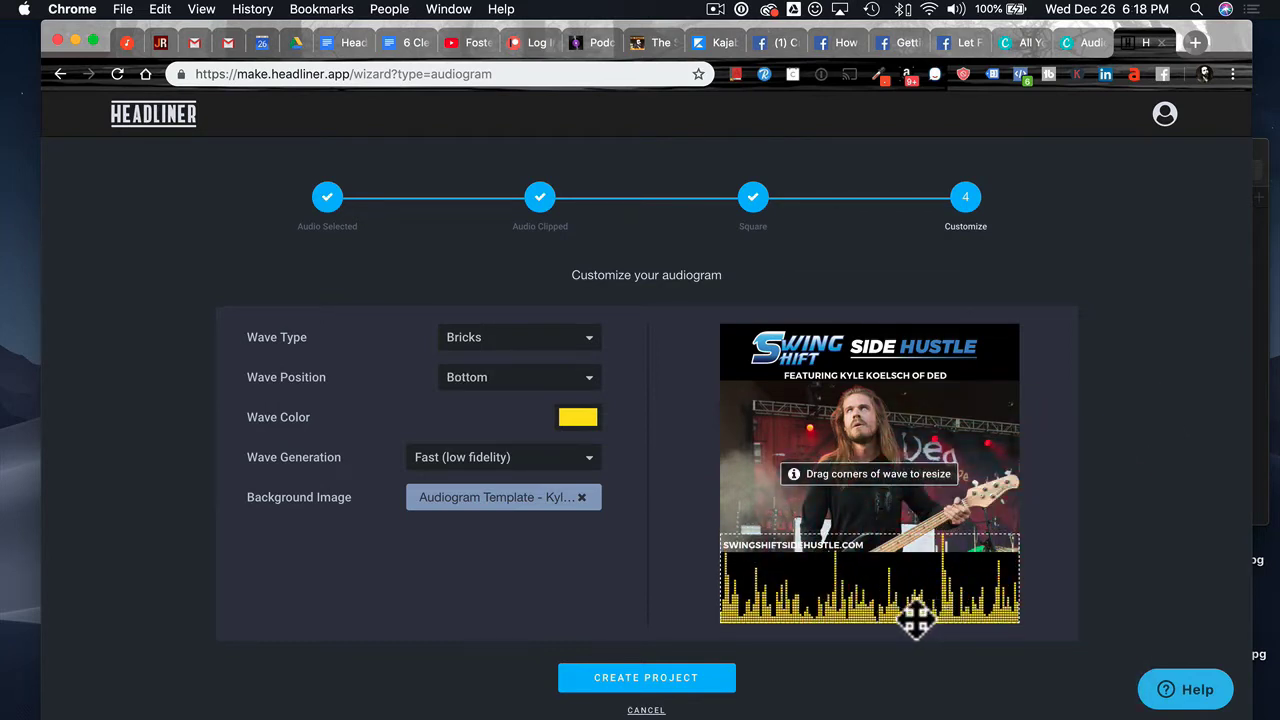
pyautogui.click(683, 680)
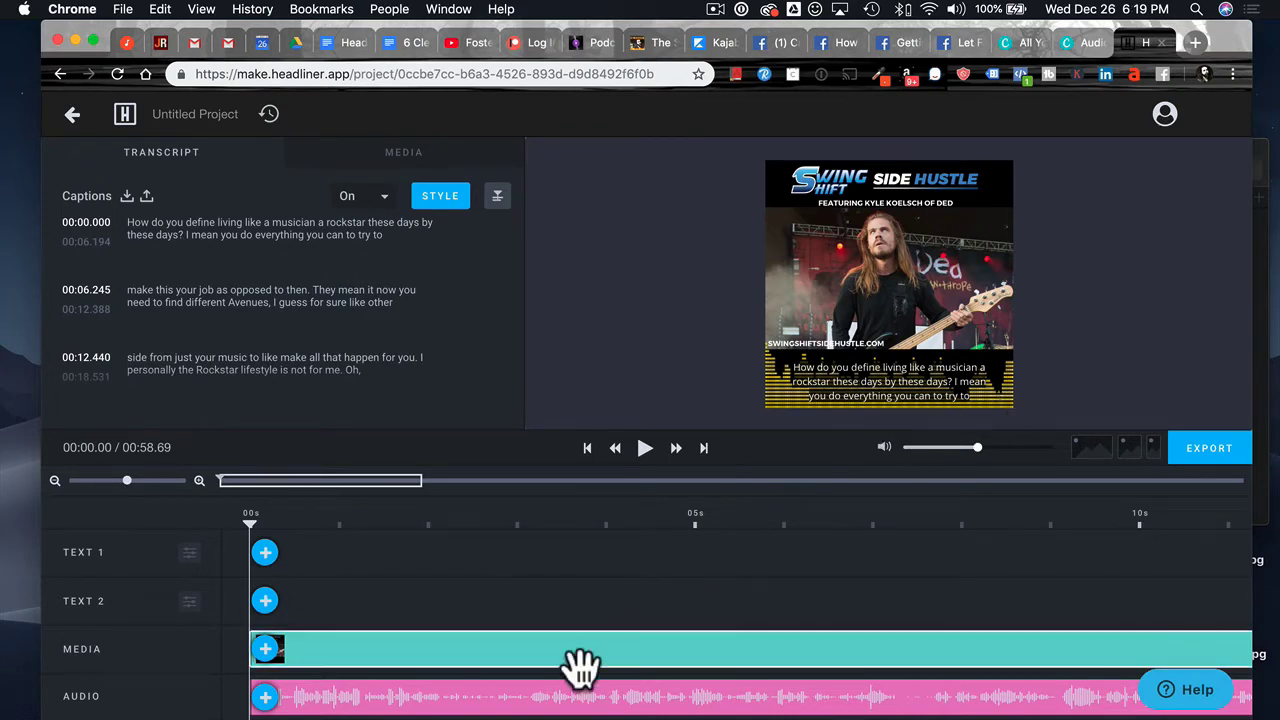
# - In the audio track's properties, try the Padded Bottom and Middle wave positions, and place the waveform back along the frame's bottom edge
pyautogui.click(507, 697)
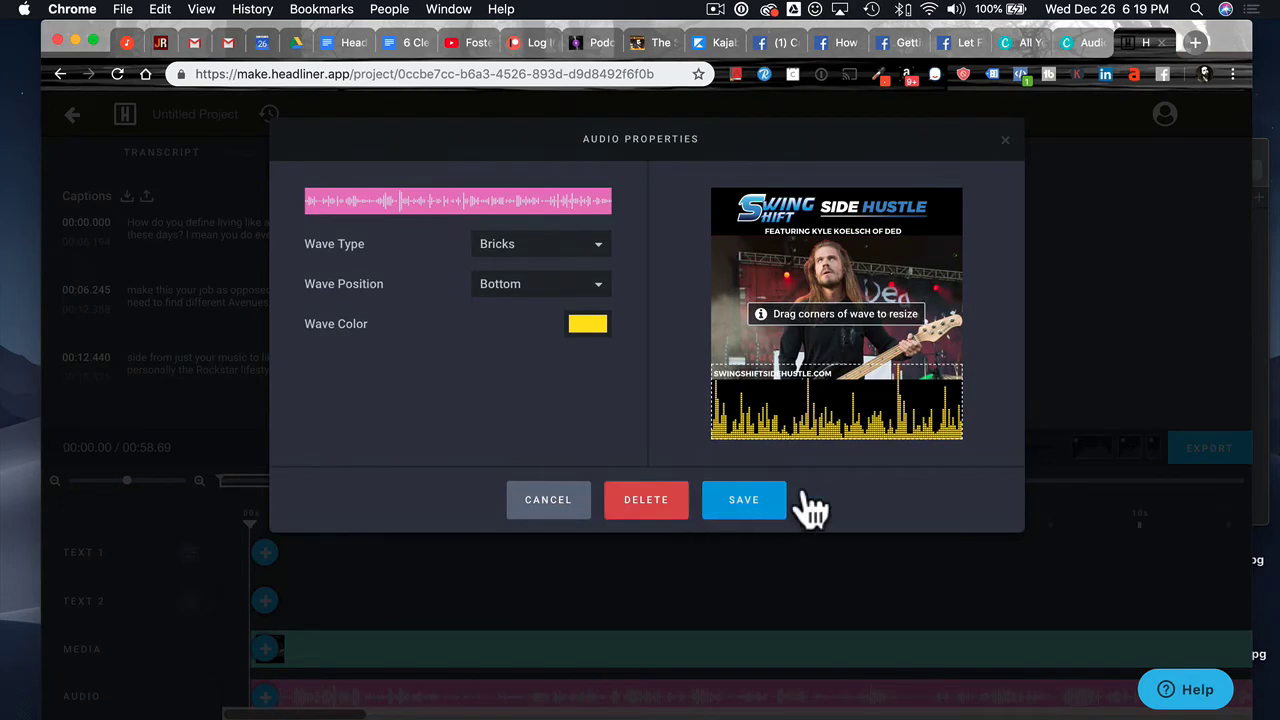
pyautogui.click(1006, 141)
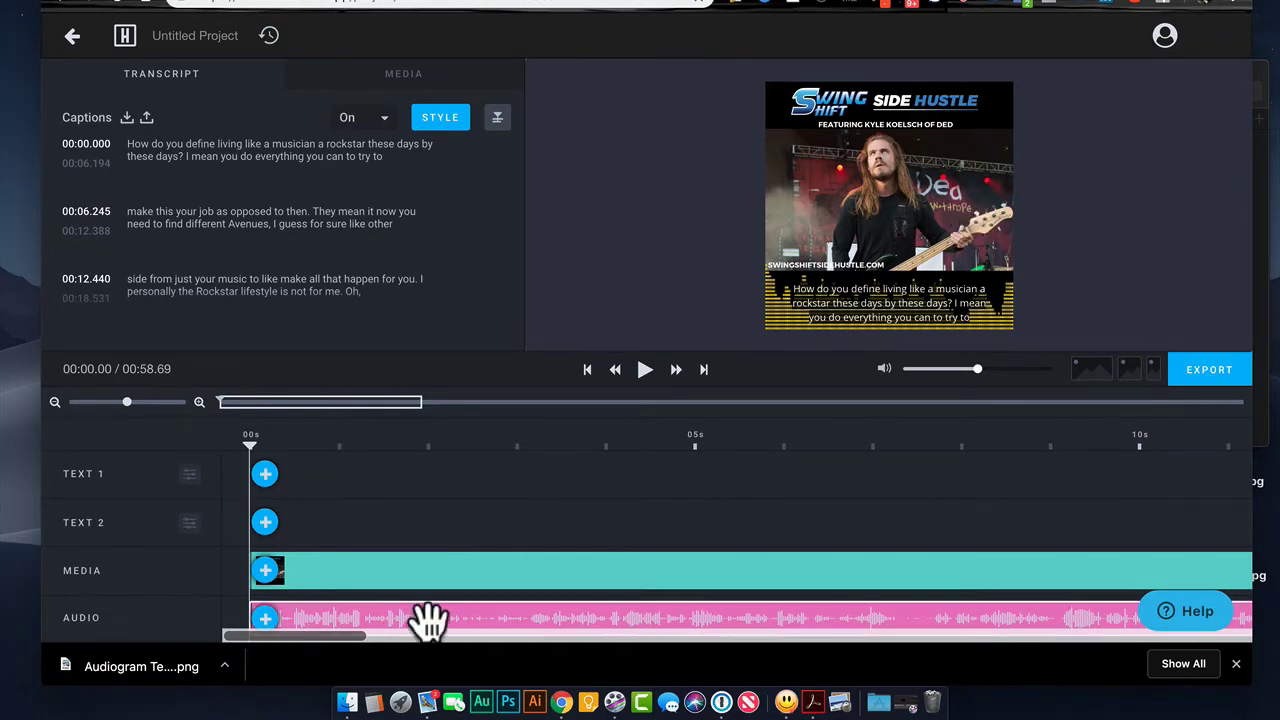
pyautogui.click(466, 618)
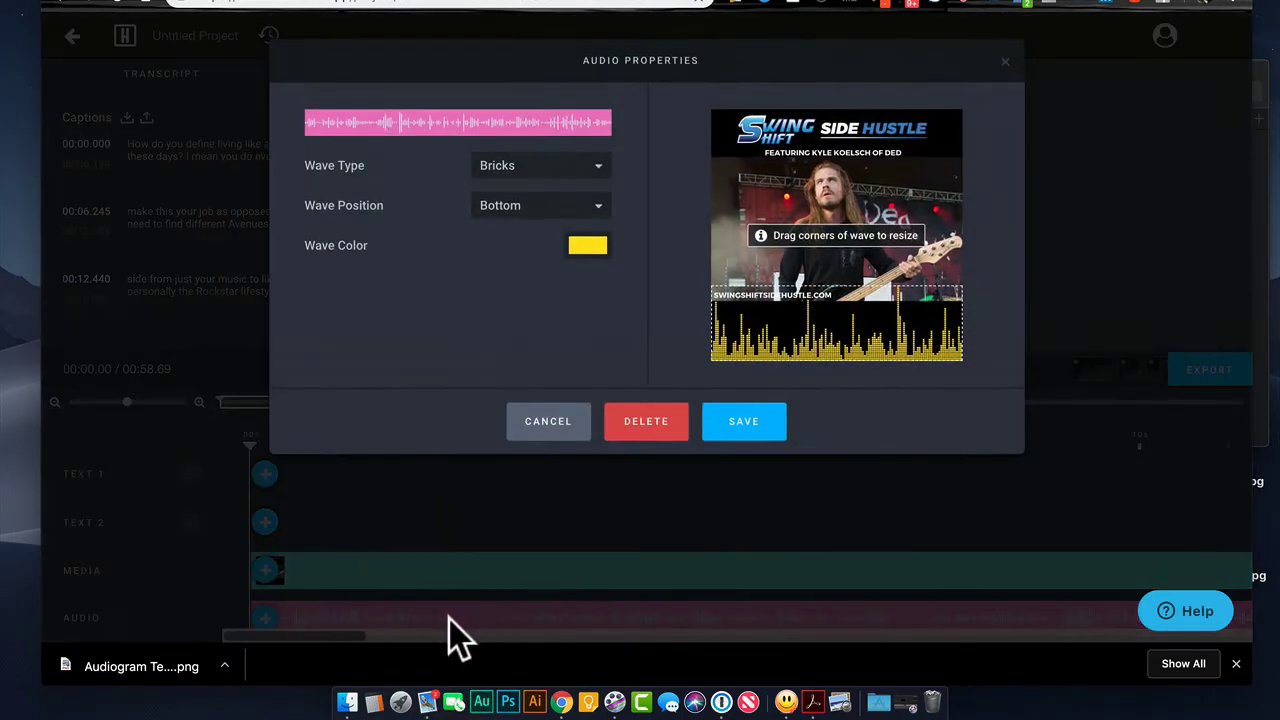
pyautogui.click(585, 212)
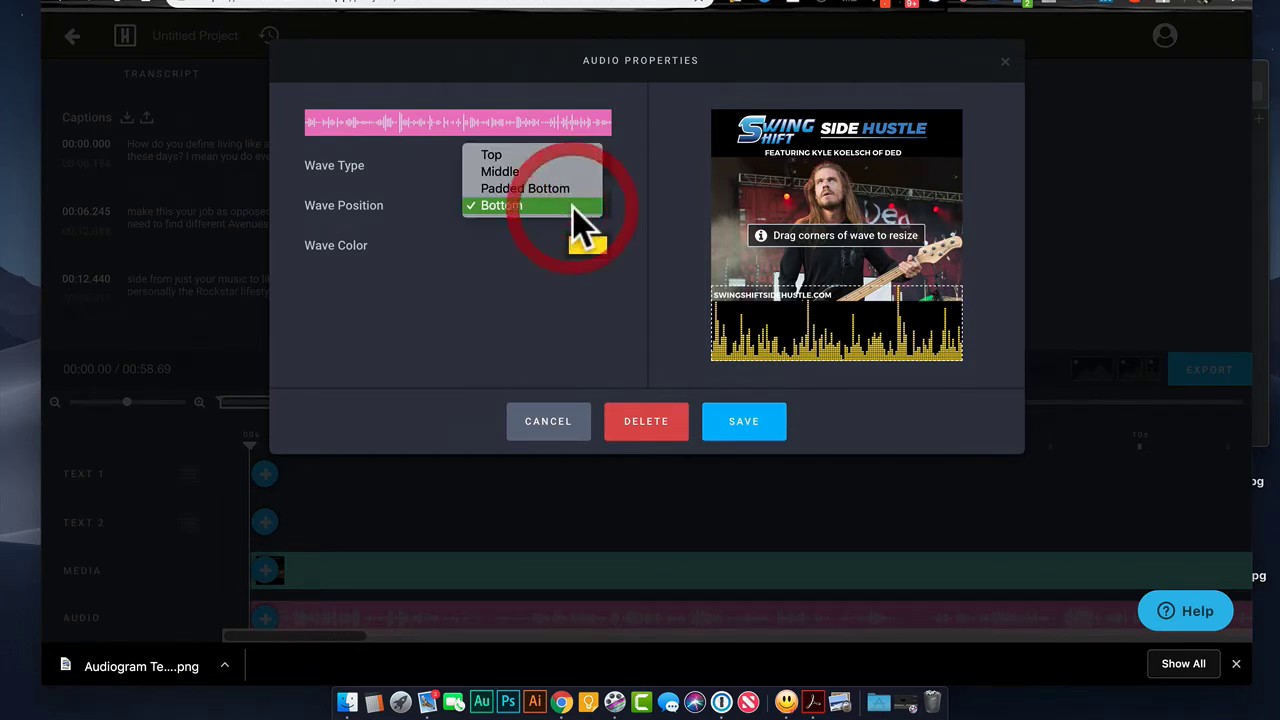
pyautogui.click(580, 197)
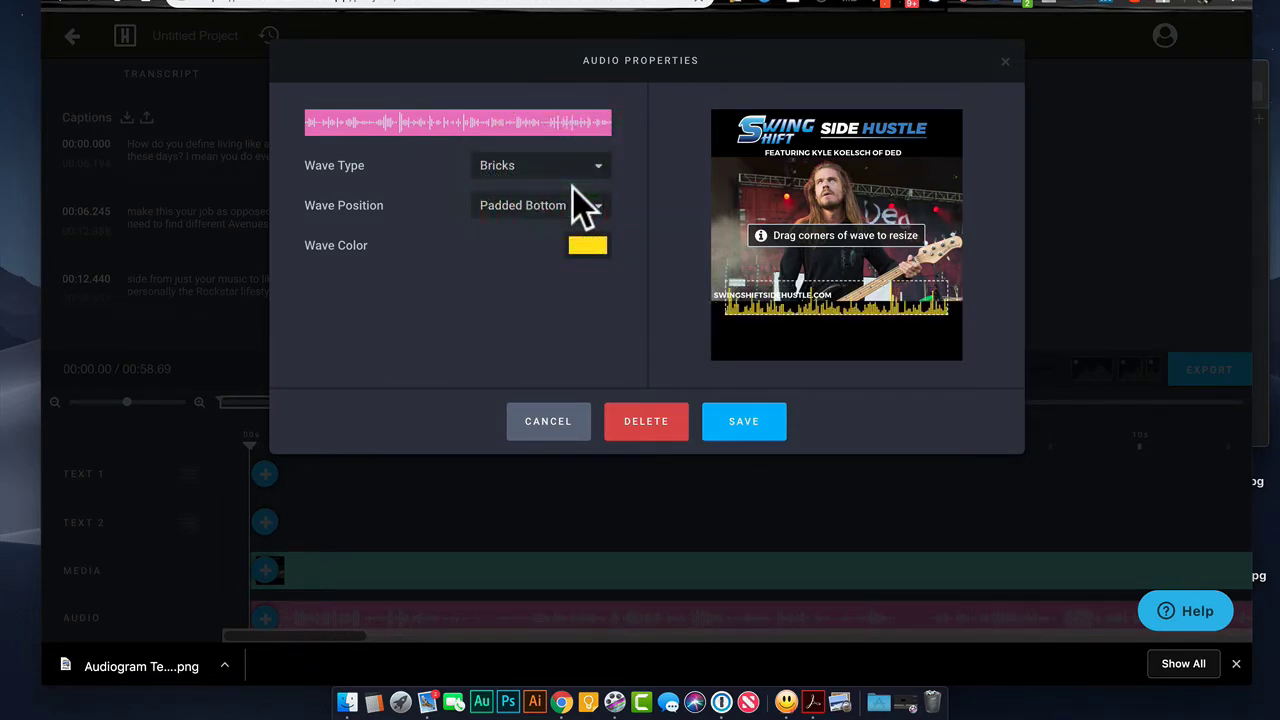
pyautogui.click(547, 207)
pyautogui.click(545, 188)
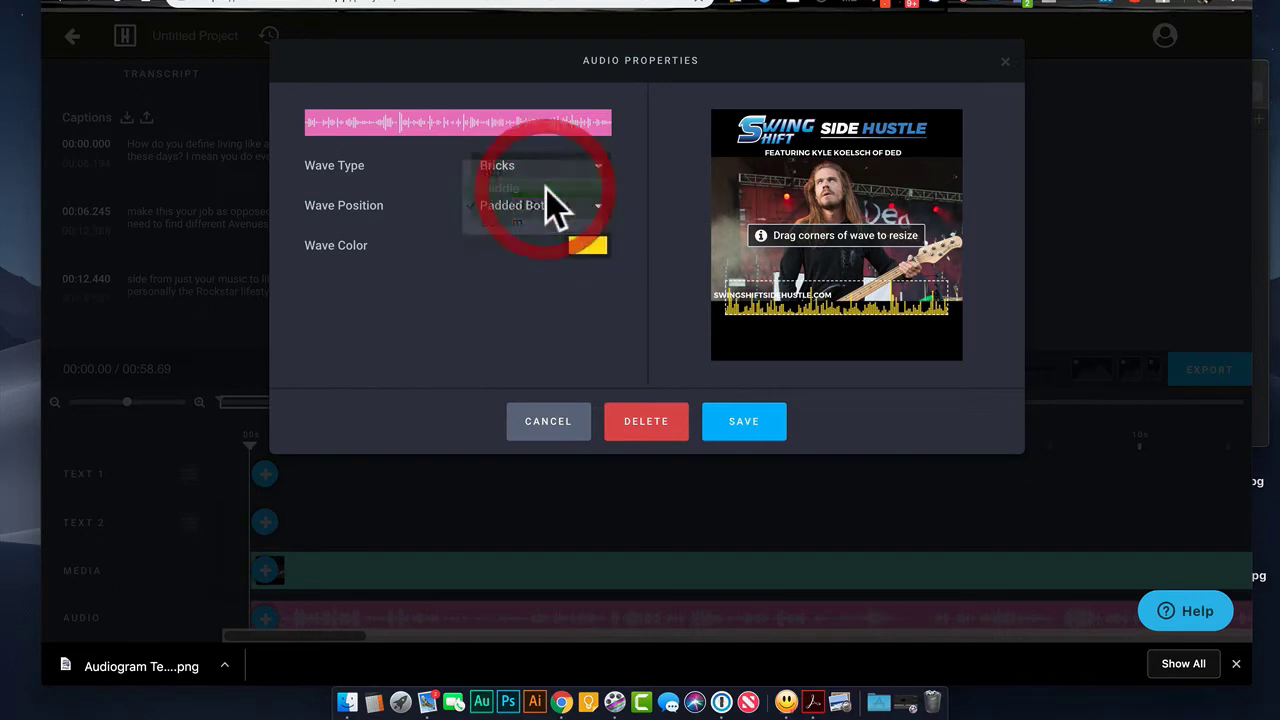
pyautogui.click(540, 169)
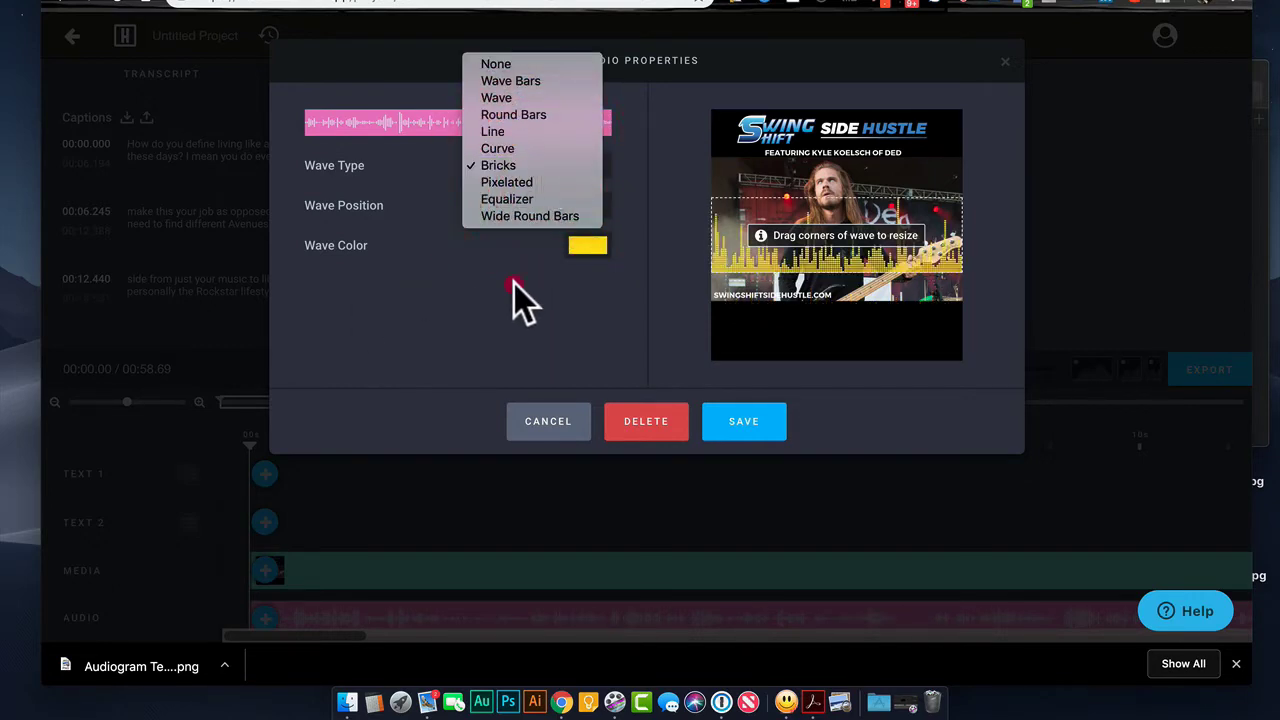
pyautogui.click(514, 283)
pyautogui.click(518, 208)
pyautogui.click(469, 368)
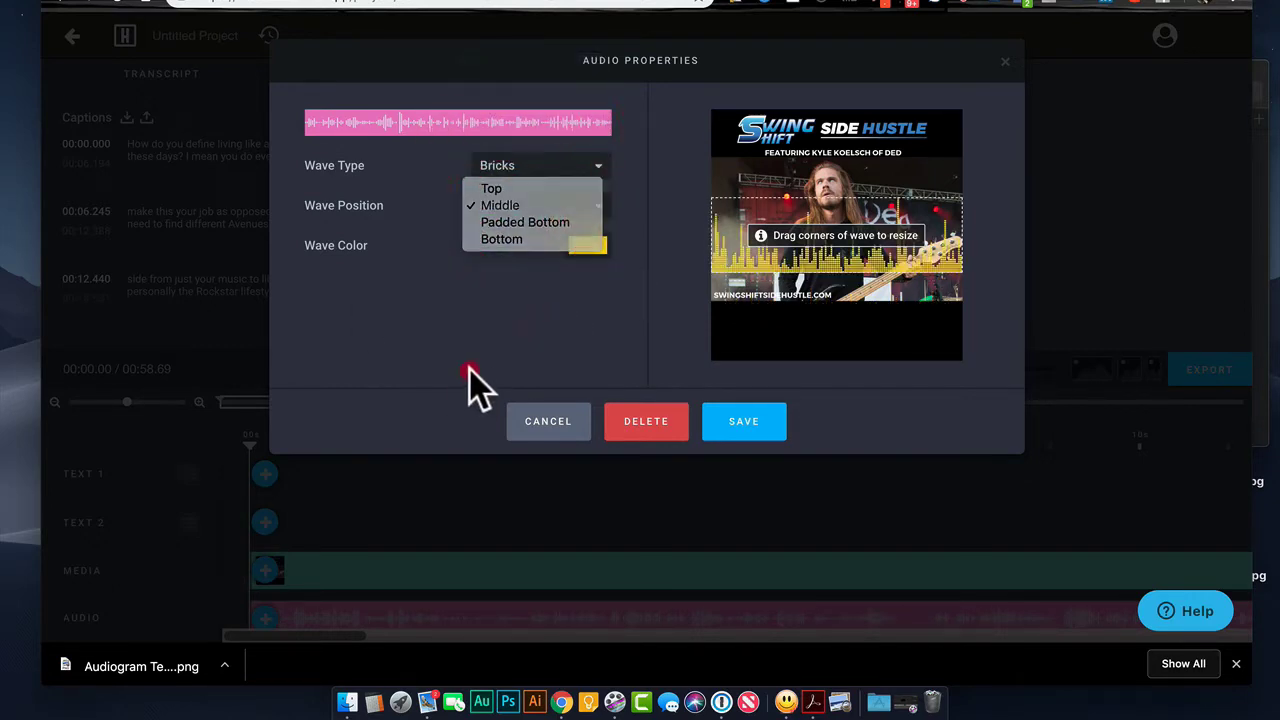
pyautogui.moveTo(766, 223); pyautogui.dragTo(909, 322)
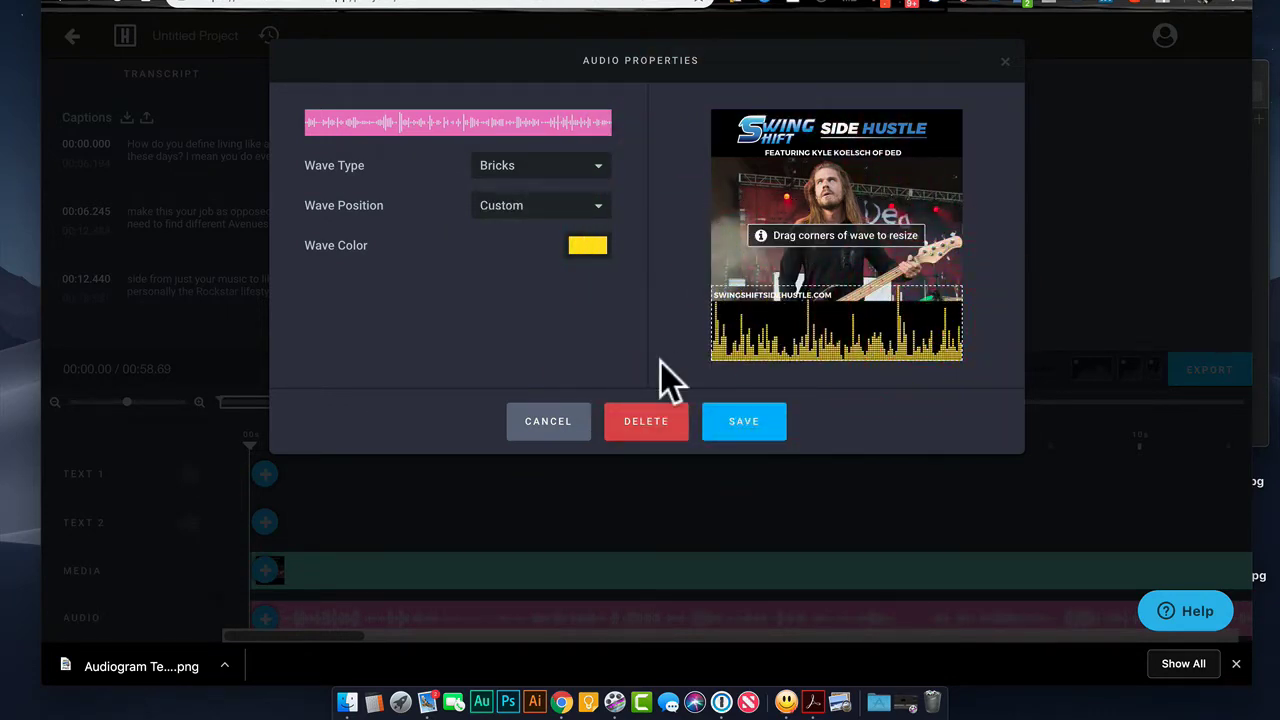
# - Set the wave color to the preset blue (4A90E2) and save the audio properties
pyautogui.click(580, 250)
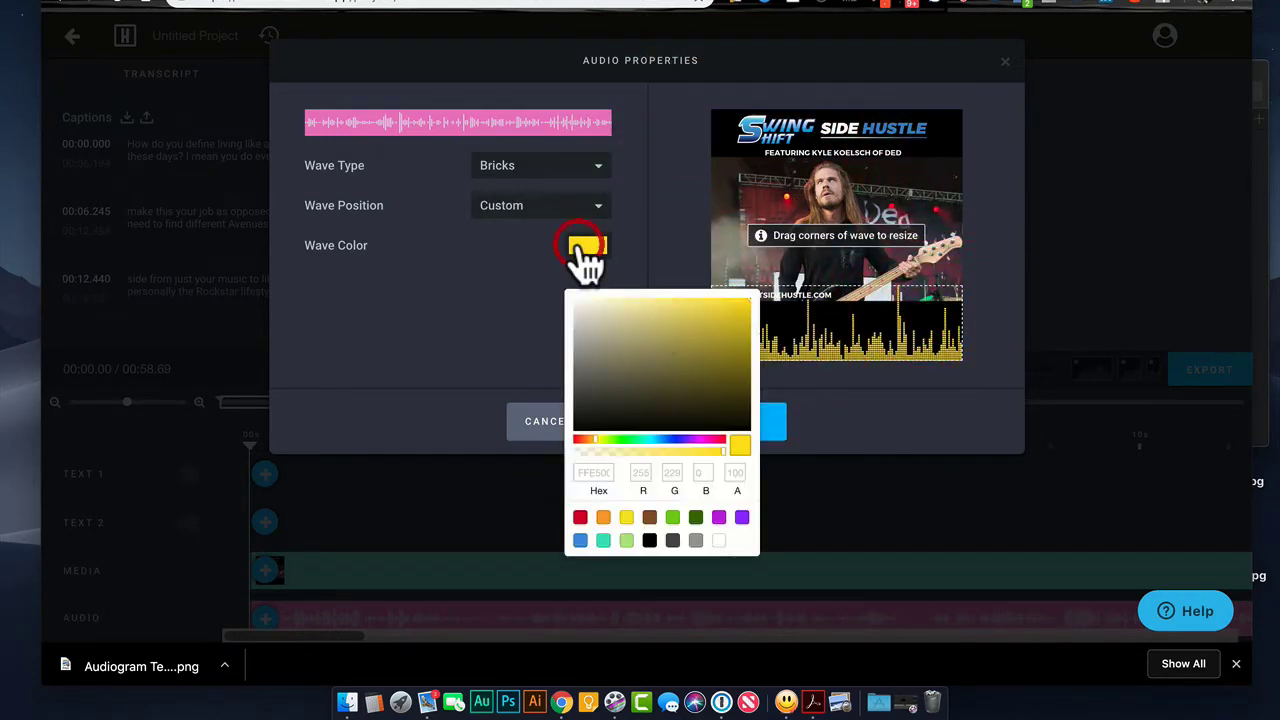
pyautogui.click(647, 440)
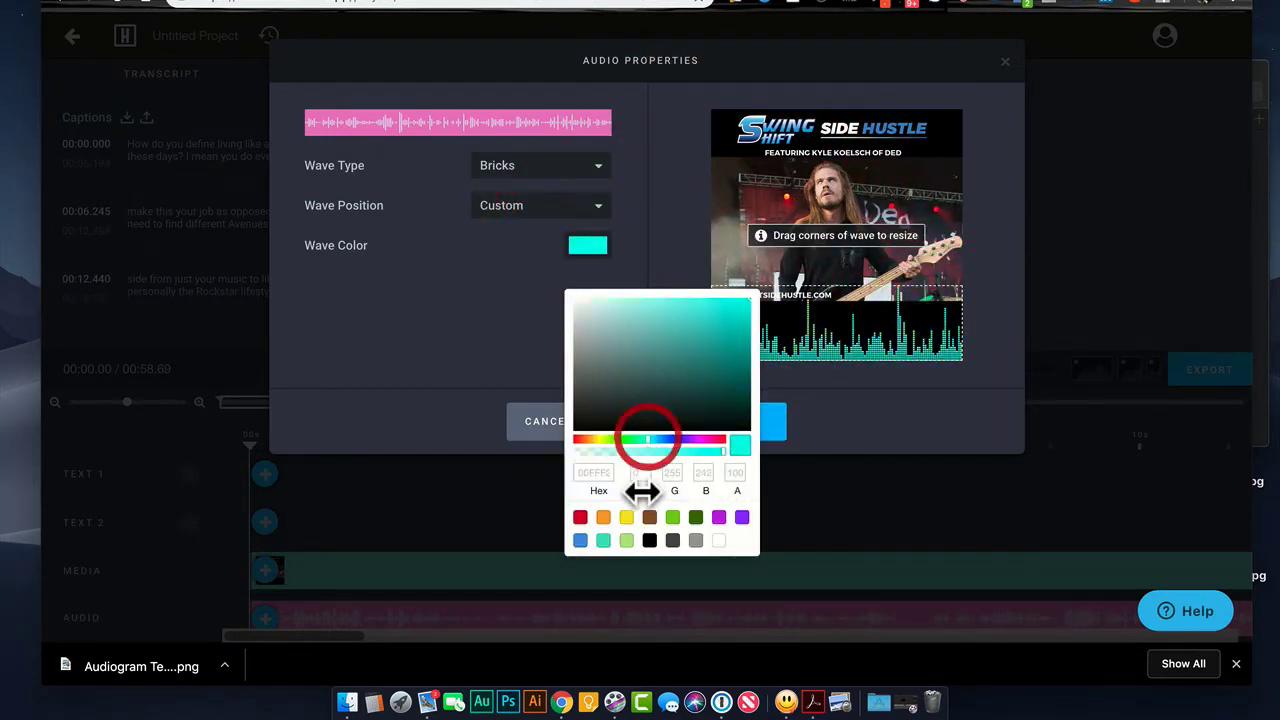
pyautogui.click(579, 541)
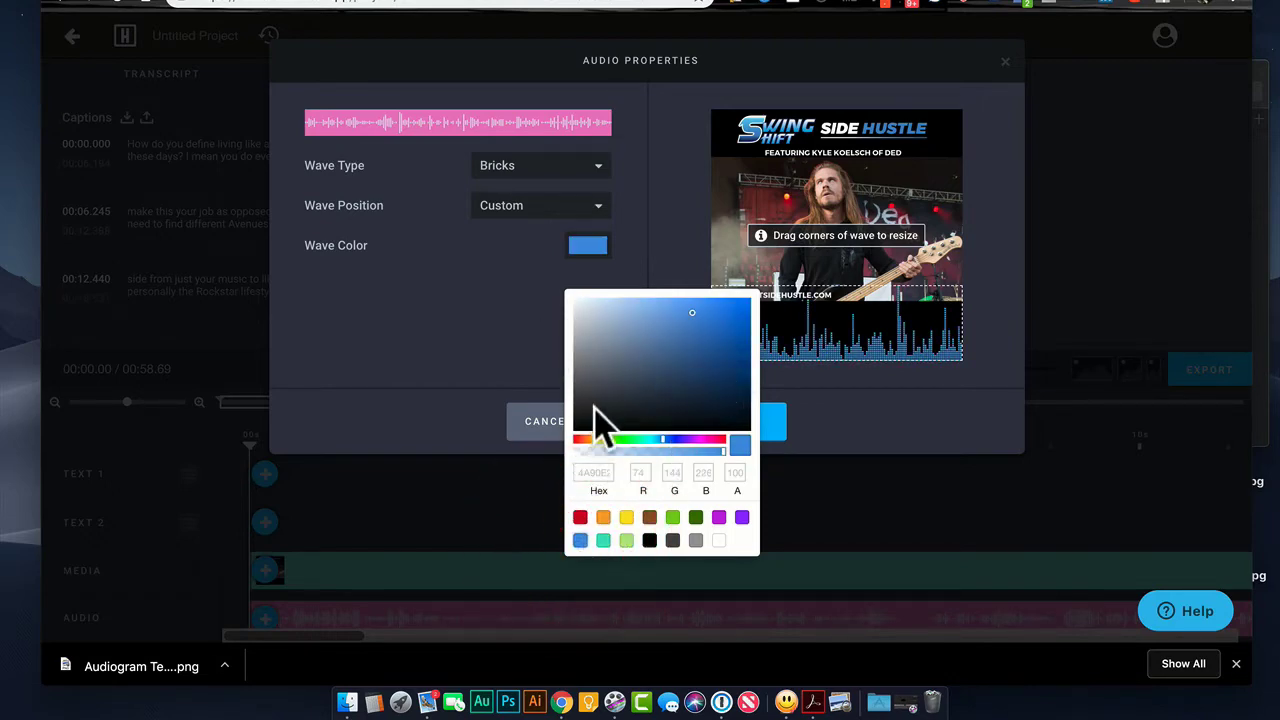
pyautogui.click(488, 337)
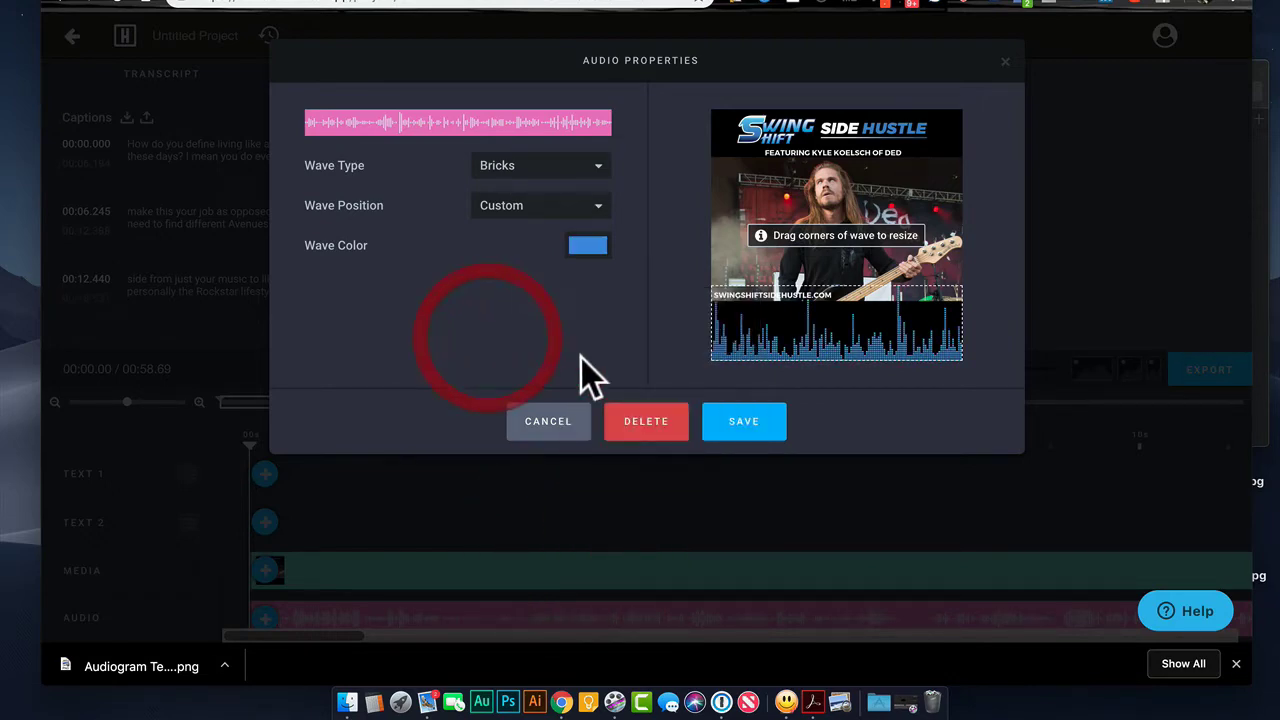
pyautogui.click(744, 421)
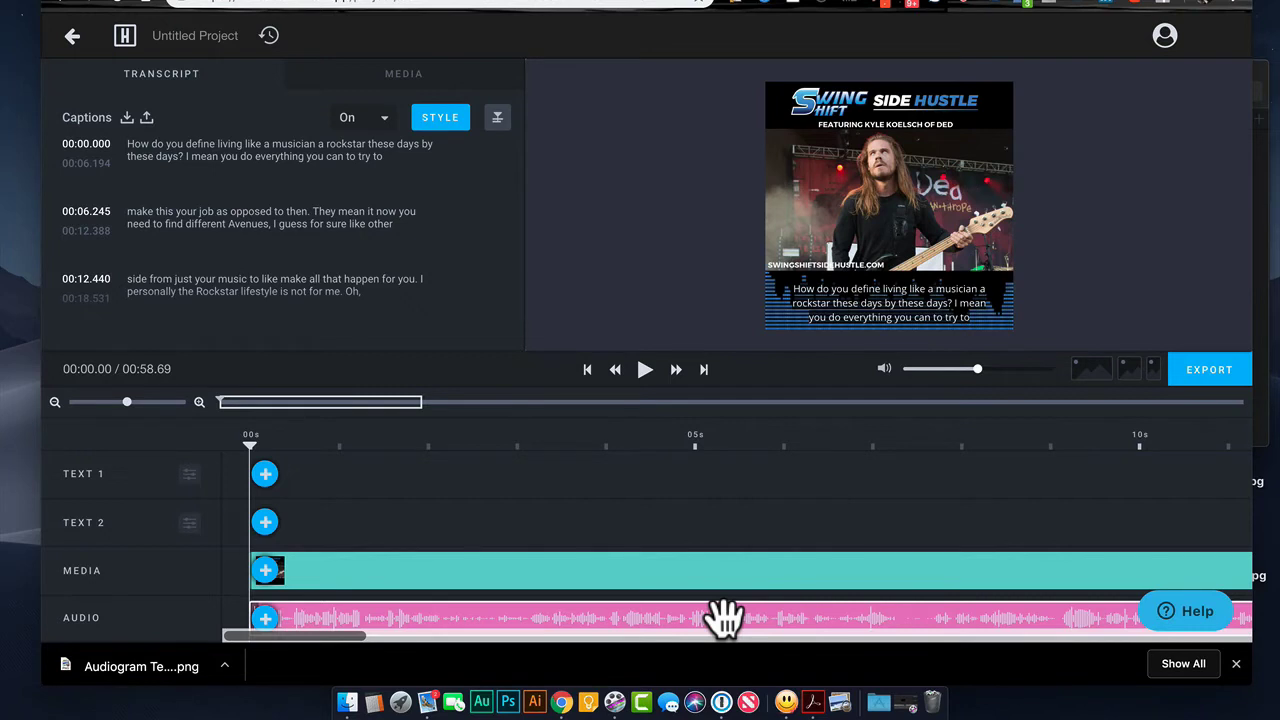
# - Rename the untitled project to the guest's first name followed by "Audiogram"
pyautogui.click(192, 40)
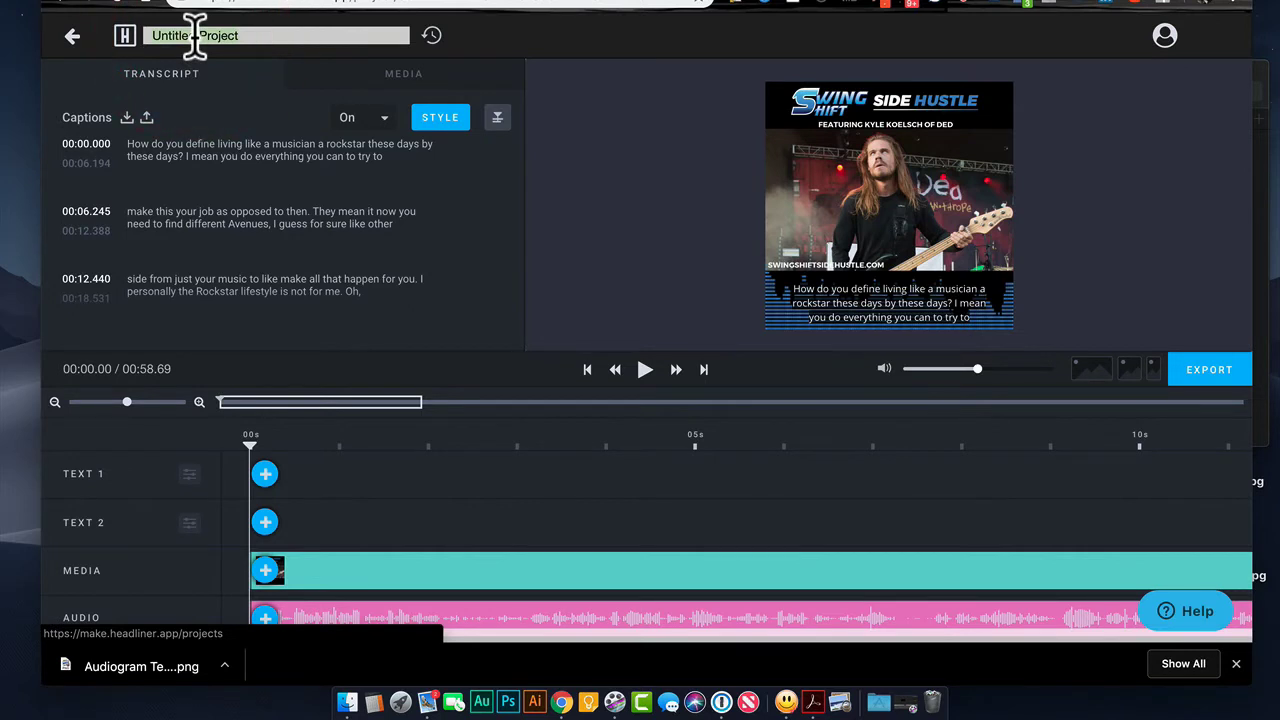
pyautogui.write('Kyle Audiogram')
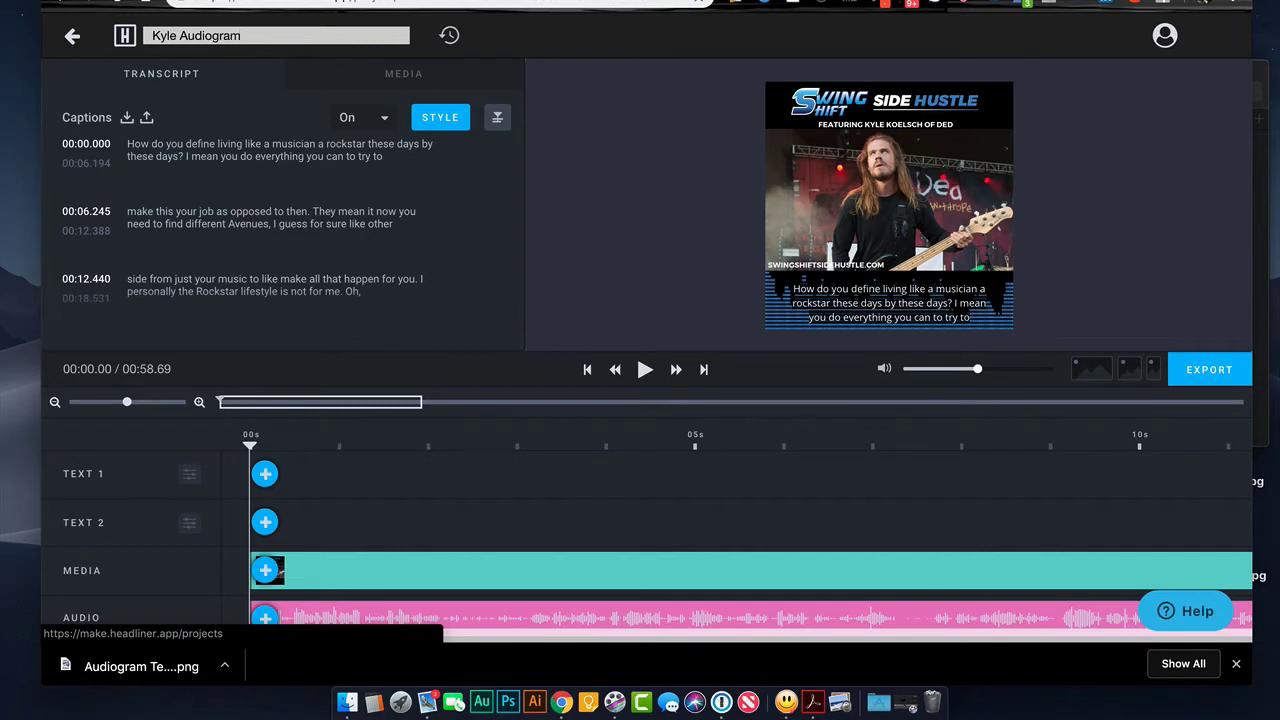
pyautogui.press('Return')
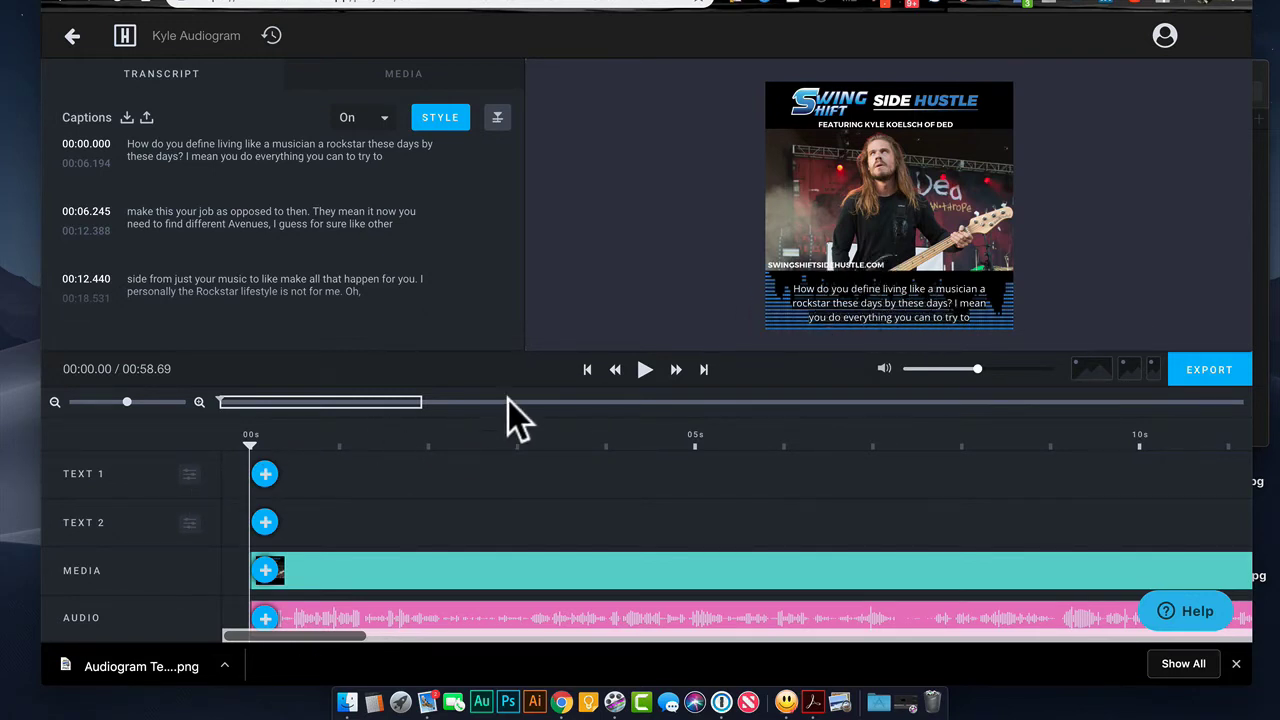
# - Preview the audiogram's opening seconds, look over the first captions, and return the playhead to the start
pyautogui.click(645, 378)
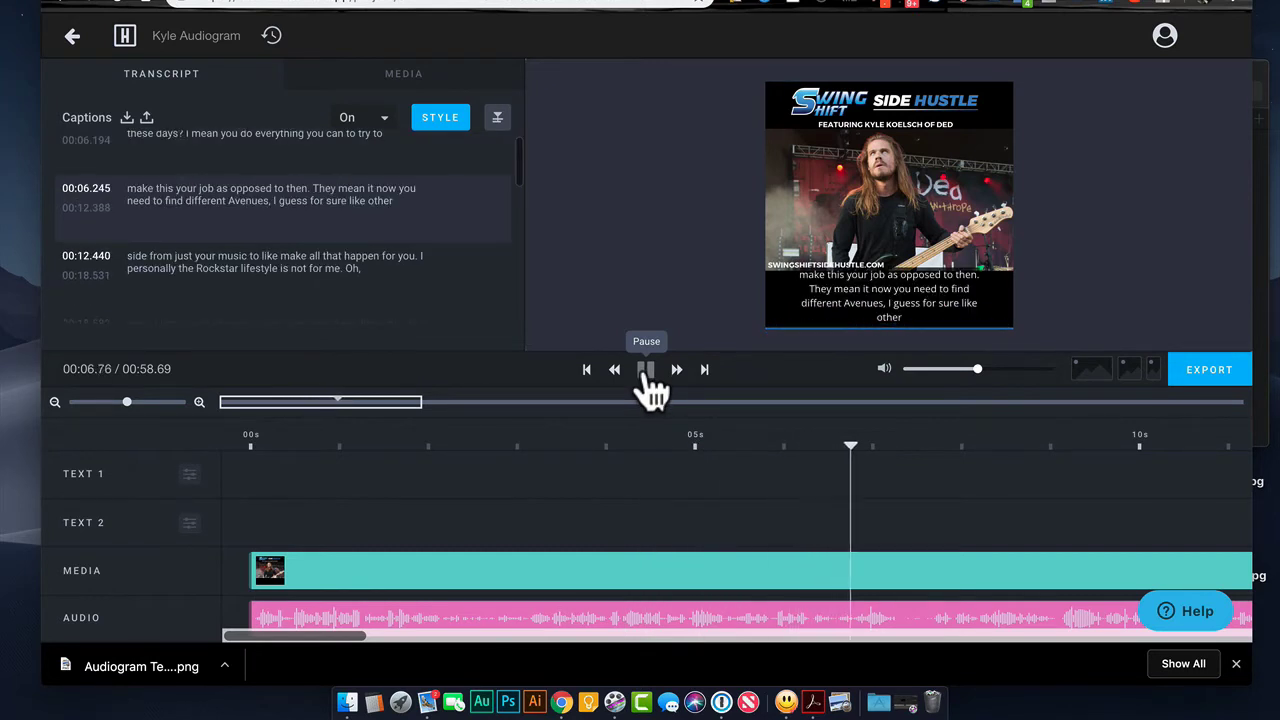
pyautogui.click(645, 370)
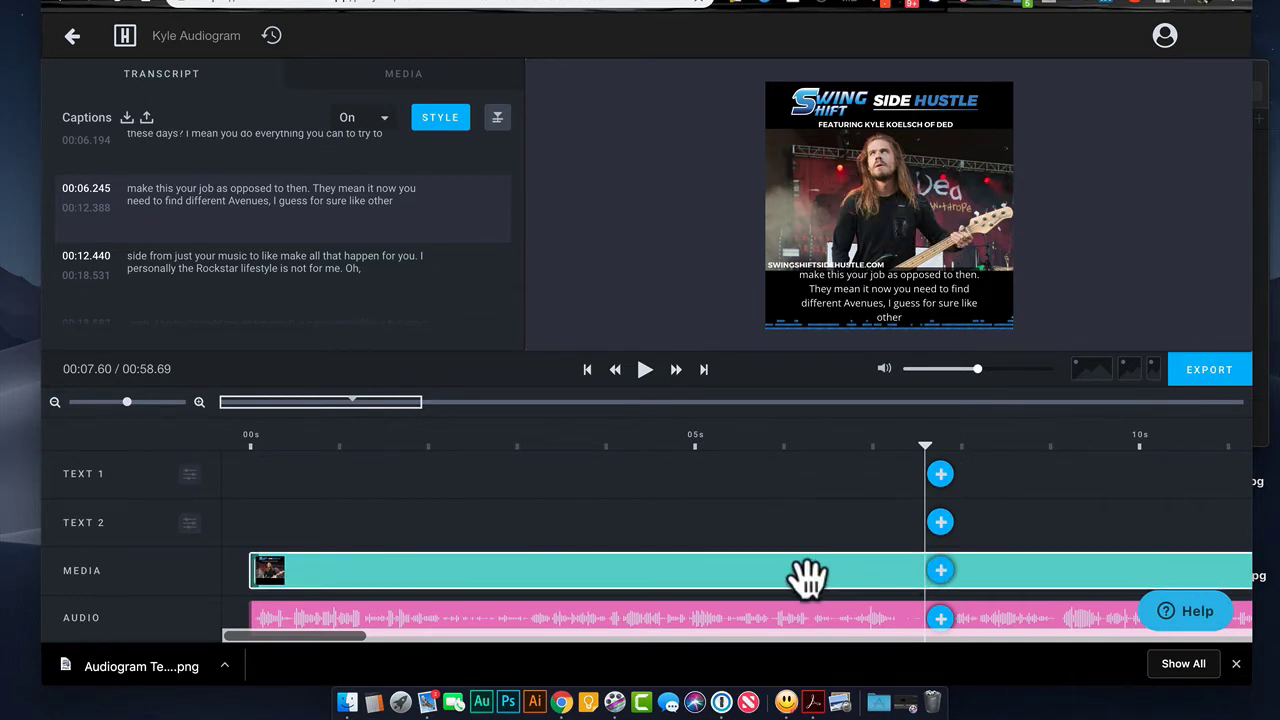
pyautogui.scroll(2, 432, 268)
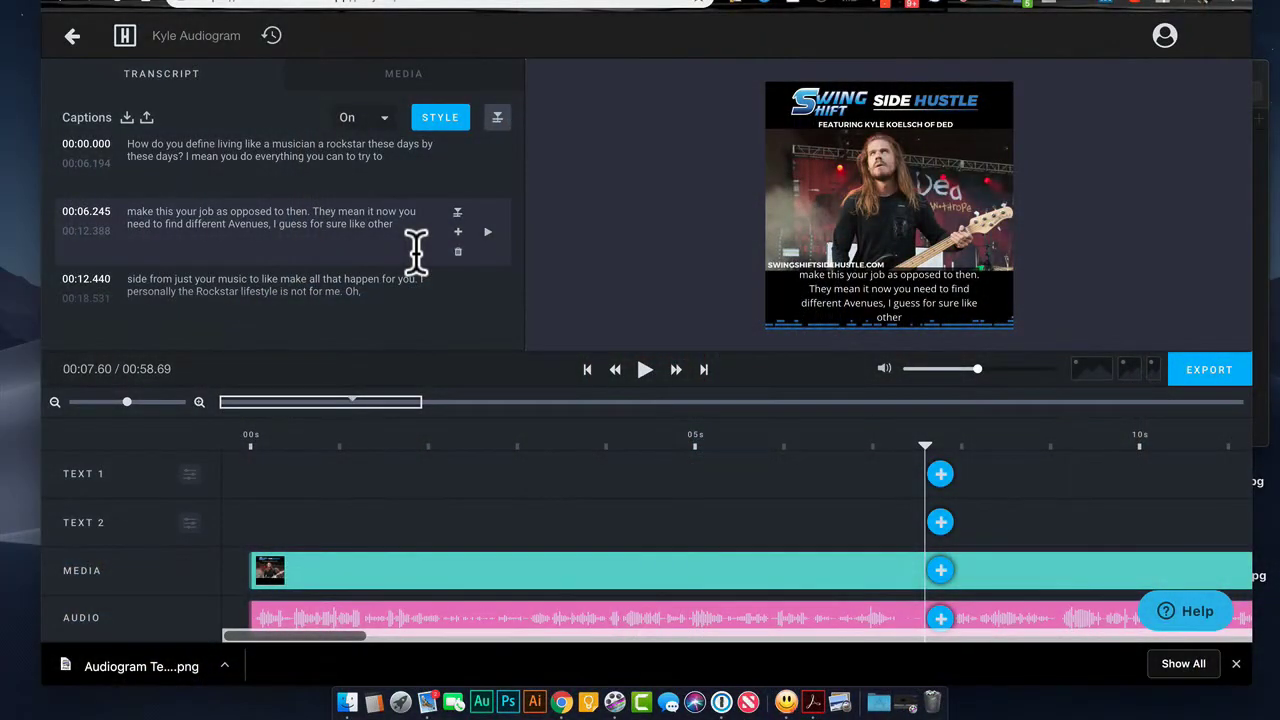
pyautogui.click(266, 155)
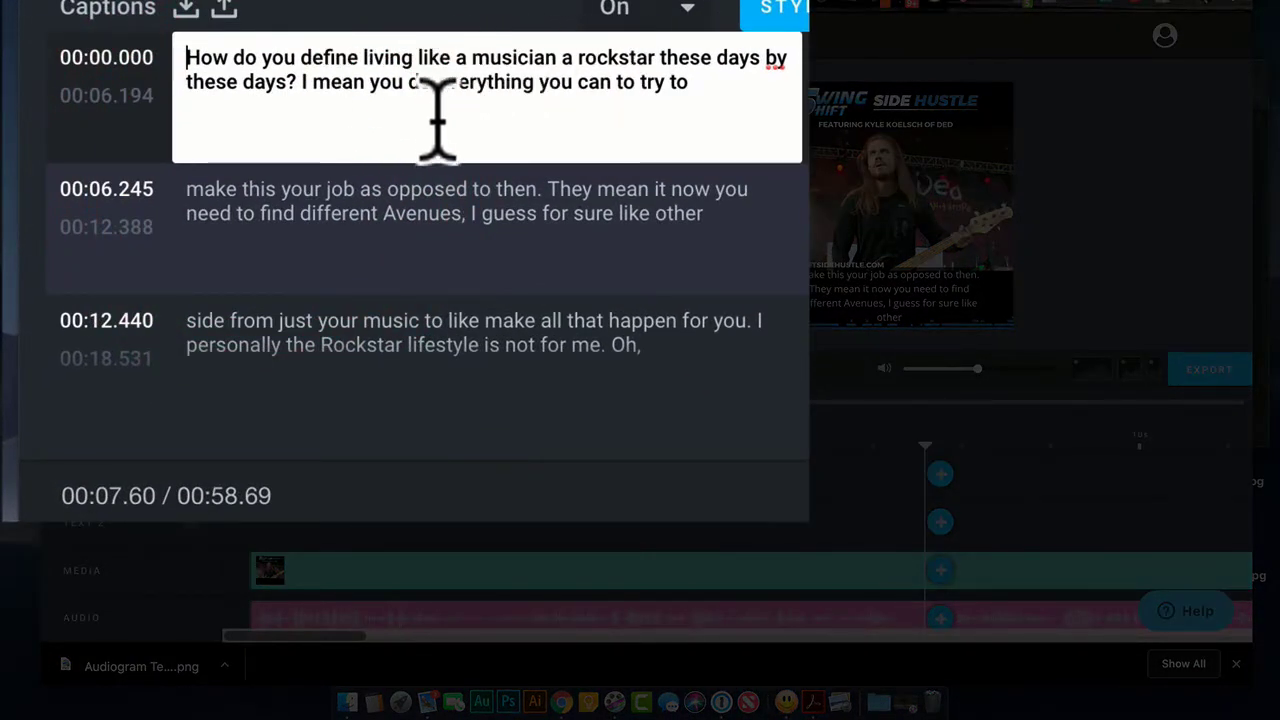
pyautogui.click(582, 382)
pyautogui.click(588, 382)
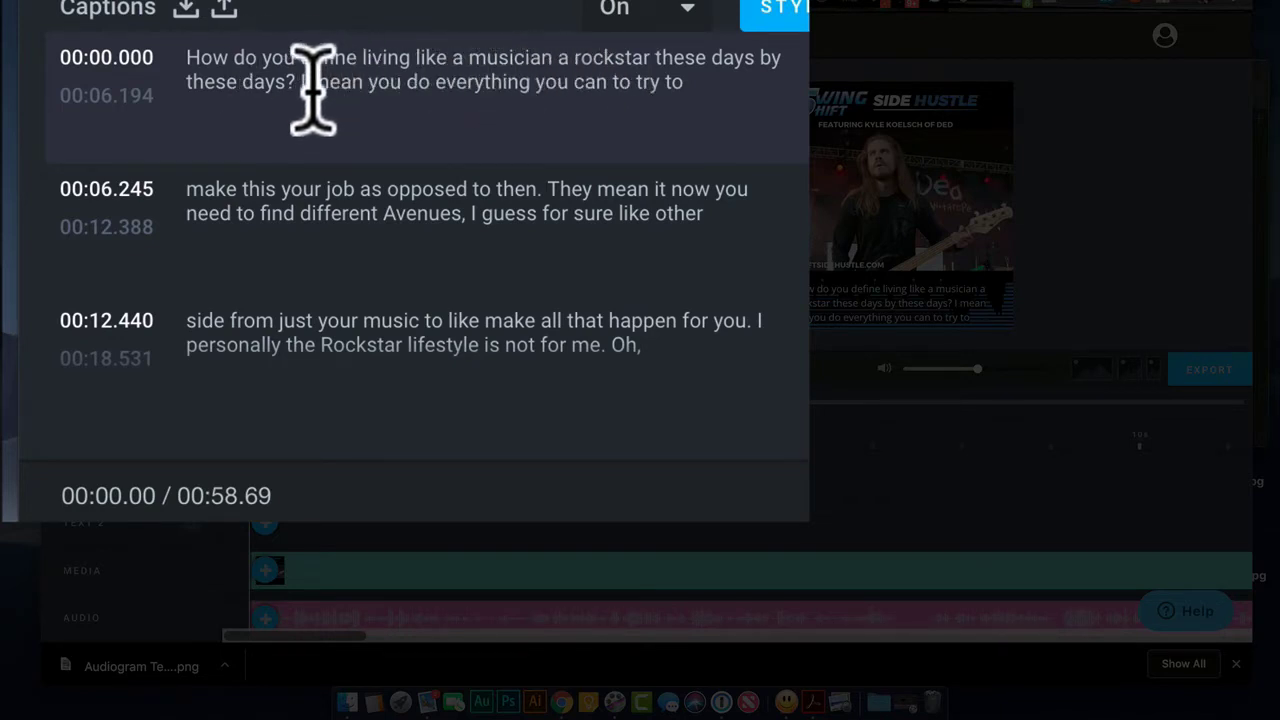
# - Play the first caption's audio to check its transcribed wording, and pause partway through the caption
pyautogui.click(243, 88)
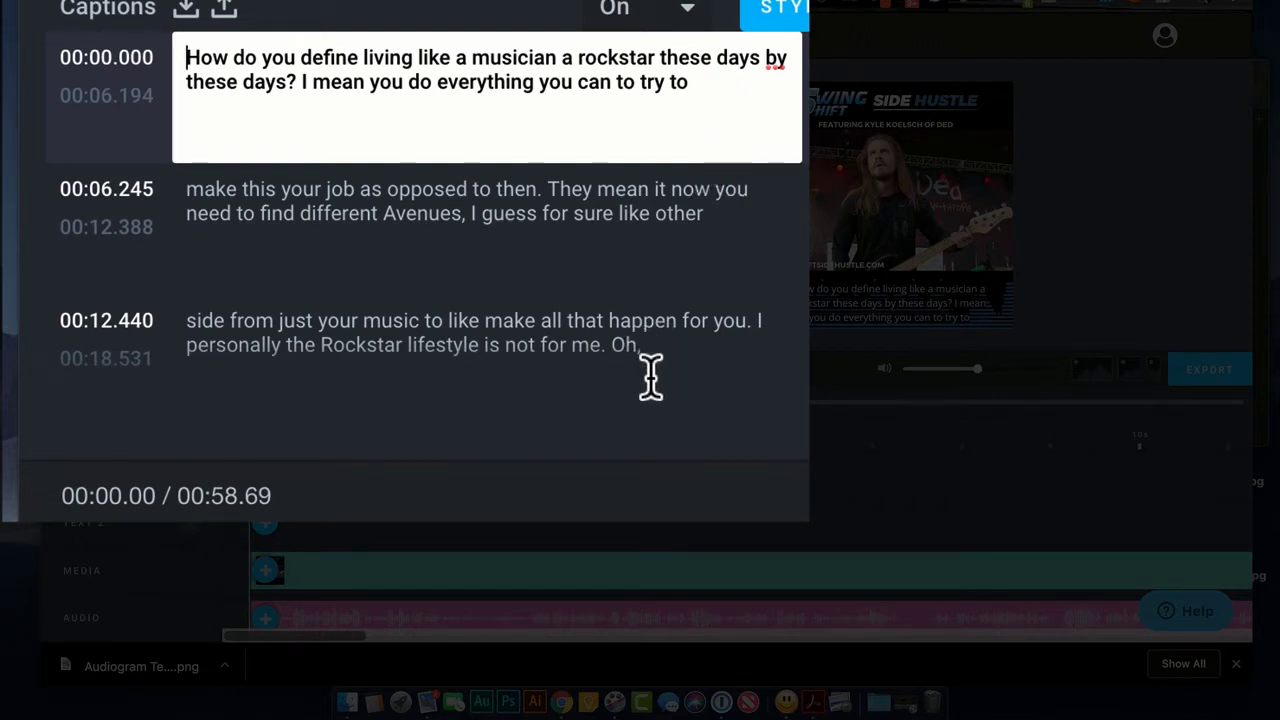
pyautogui.click(489, 172)
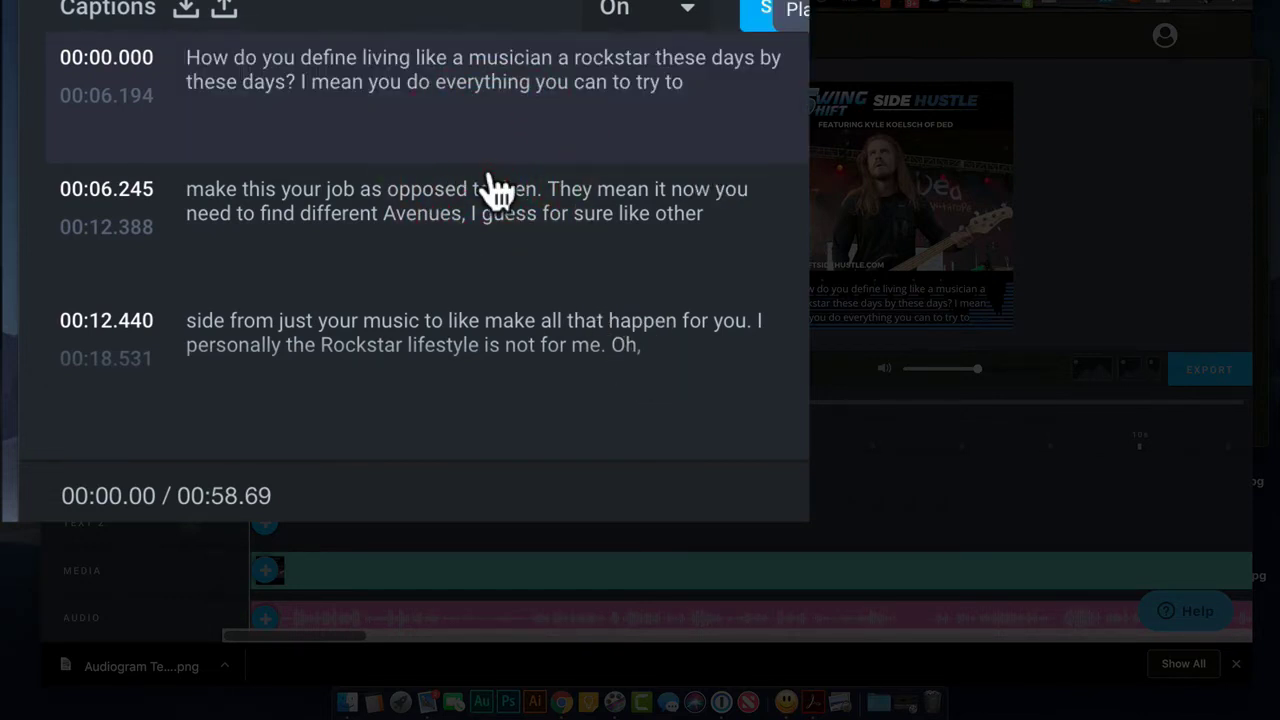
pyautogui.click(492, 180)
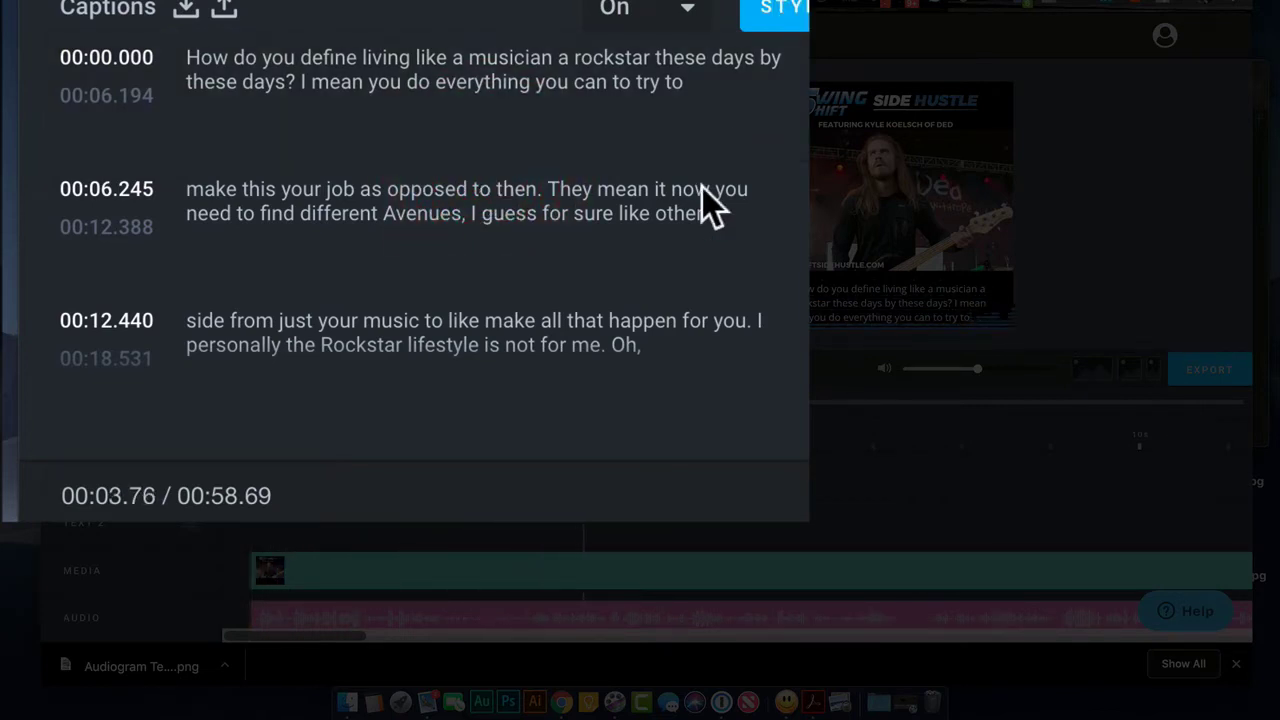
pyautogui.click(645, 367)
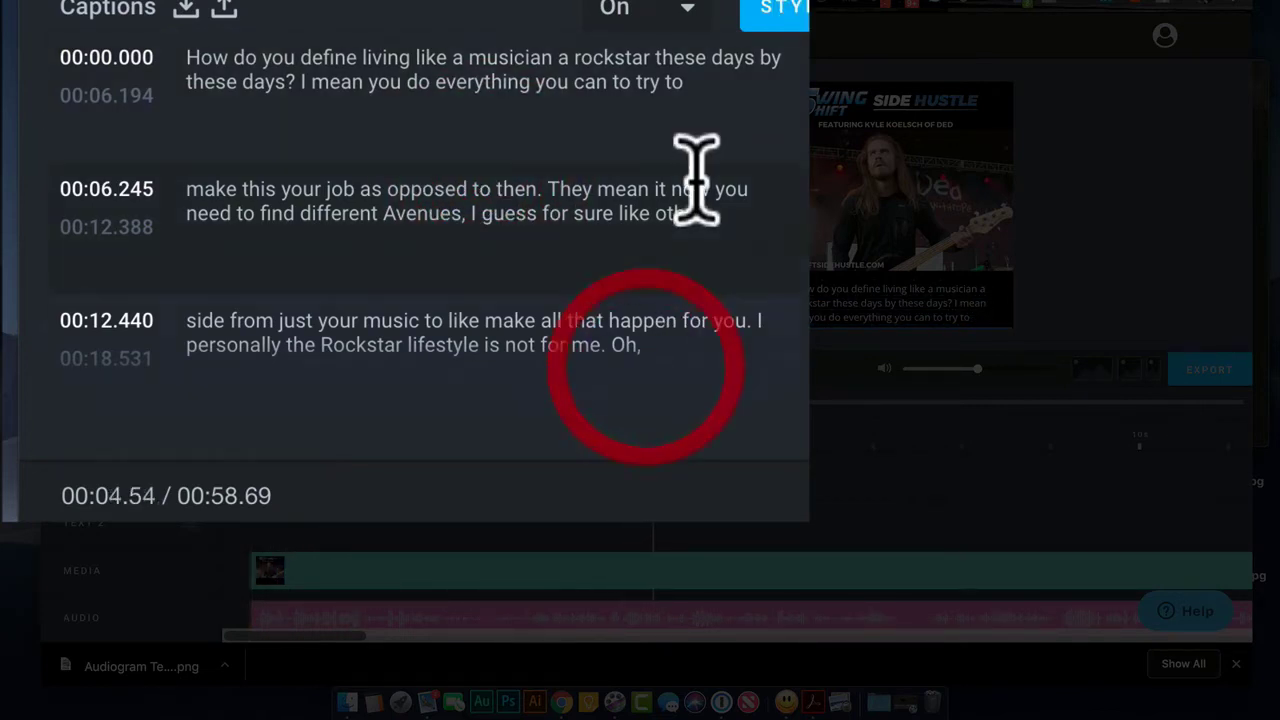
# - Add the host's first name and a colon as a speaker label at the beginning of the first caption
pyautogui.click(179, 56)
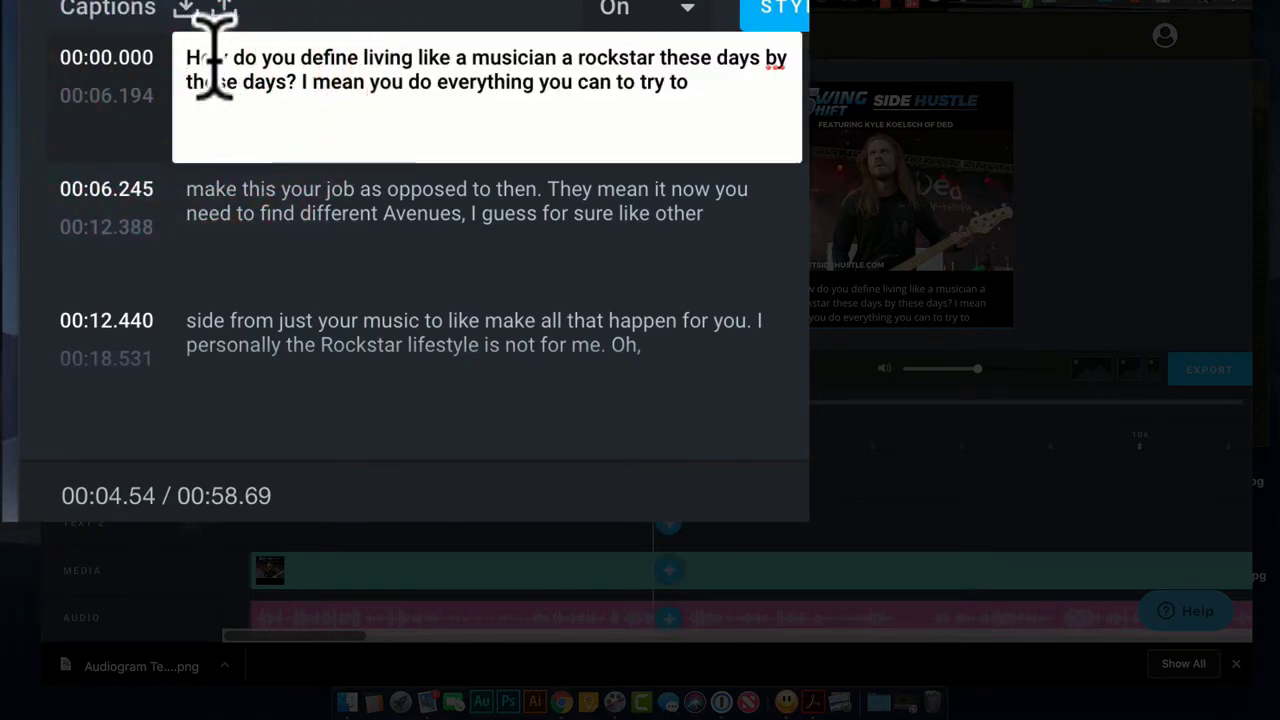
pyautogui.write('Sah')
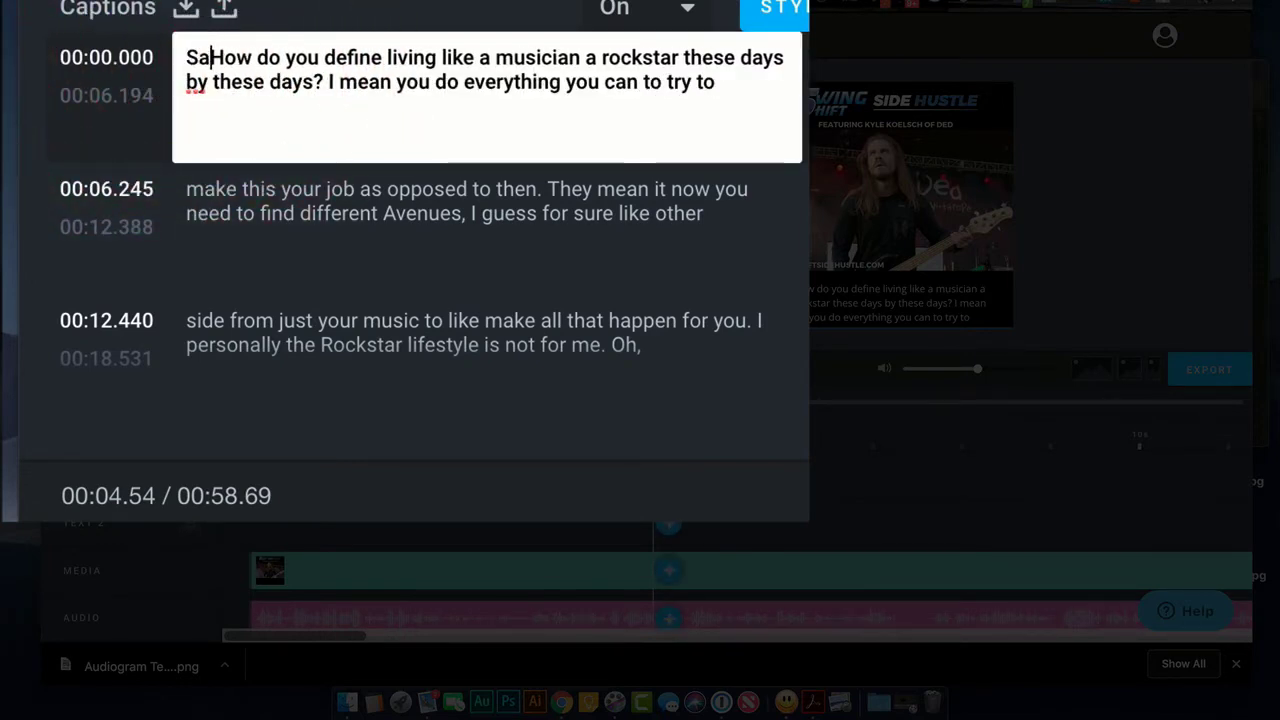
pyautogui.press('BackSpace')
pyautogui.press('BackSpace')
pyautogui.write('hannon:')
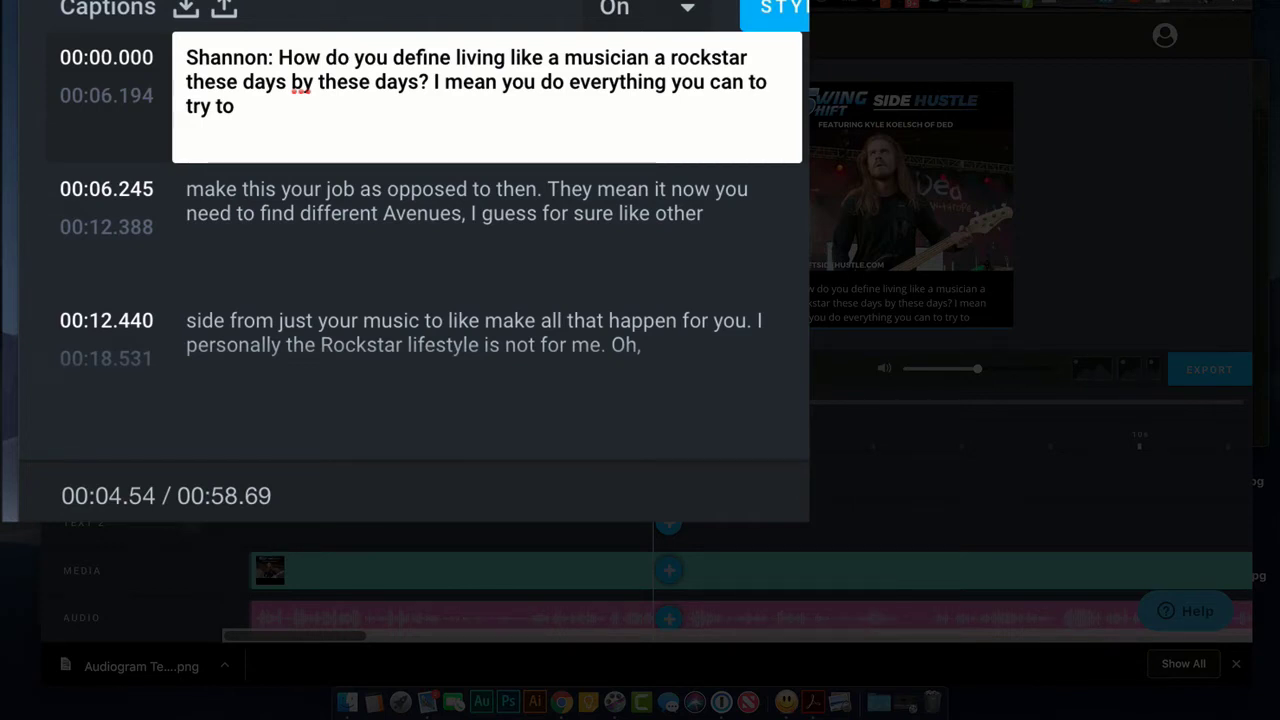
# - Correct the first caption to read "a musician, a rockstar these days?" without "by these days?", and insert the guest's first name and a colon before "I mean"
pyautogui.write(',')
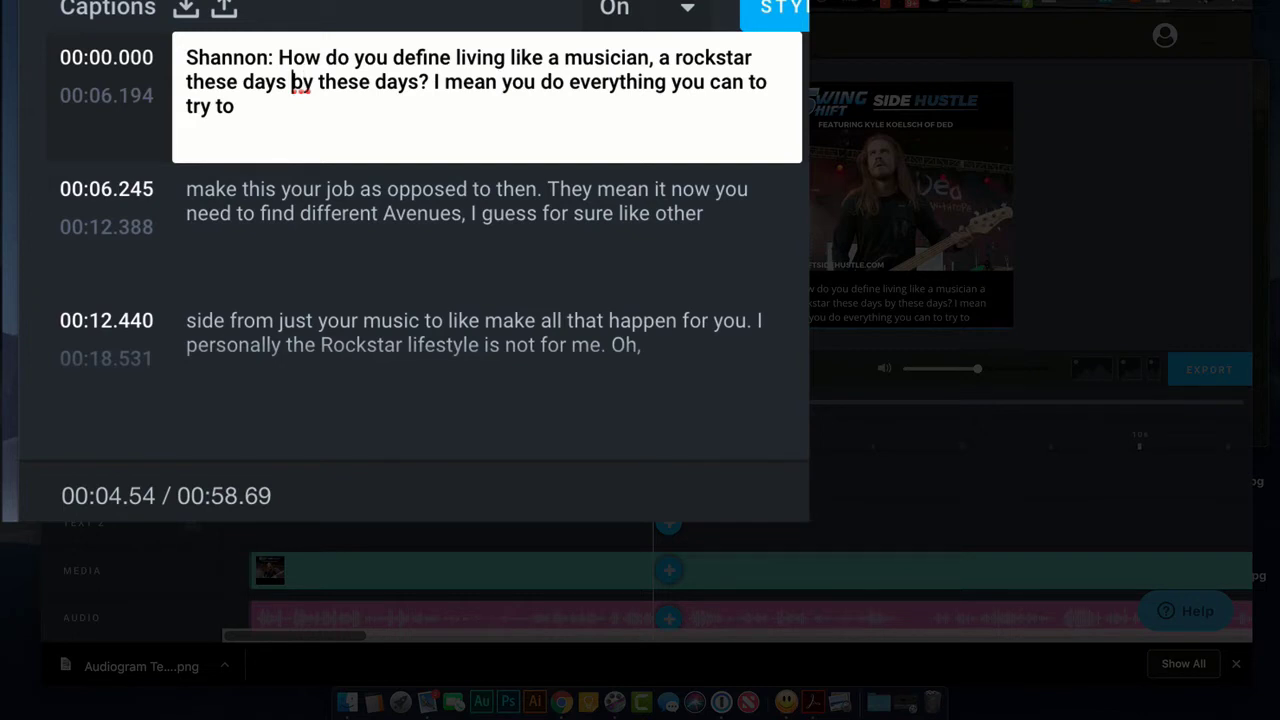
pyautogui.write('?')
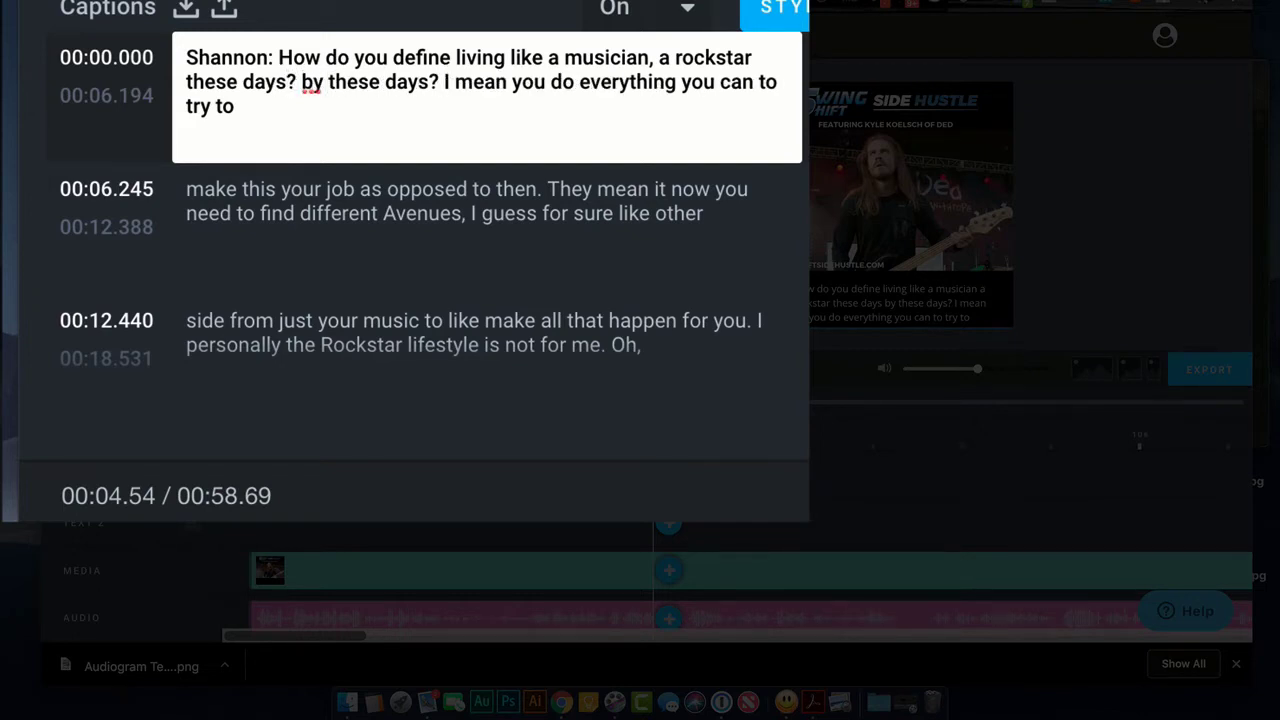
pyautogui.press('BackSpace')
pyautogui.press('BackSpace')
pyautogui.press('BackSpace')
pyautogui.press('BackSpace')
pyautogui.press('BackSpace')
pyautogui.press('BackSpace')
pyautogui.press('BackSpace')
pyautogui.press('BackSpace')
pyautogui.press('BackSpace')
pyautogui.press('BackSpace')
pyautogui.press('BackSpace')
pyautogui.press('BackSpace')
pyautogui.press('BackSpace')
pyautogui.press('BackSpace')
pyautogui.press('BackSpace')
pyautogui.write('K')
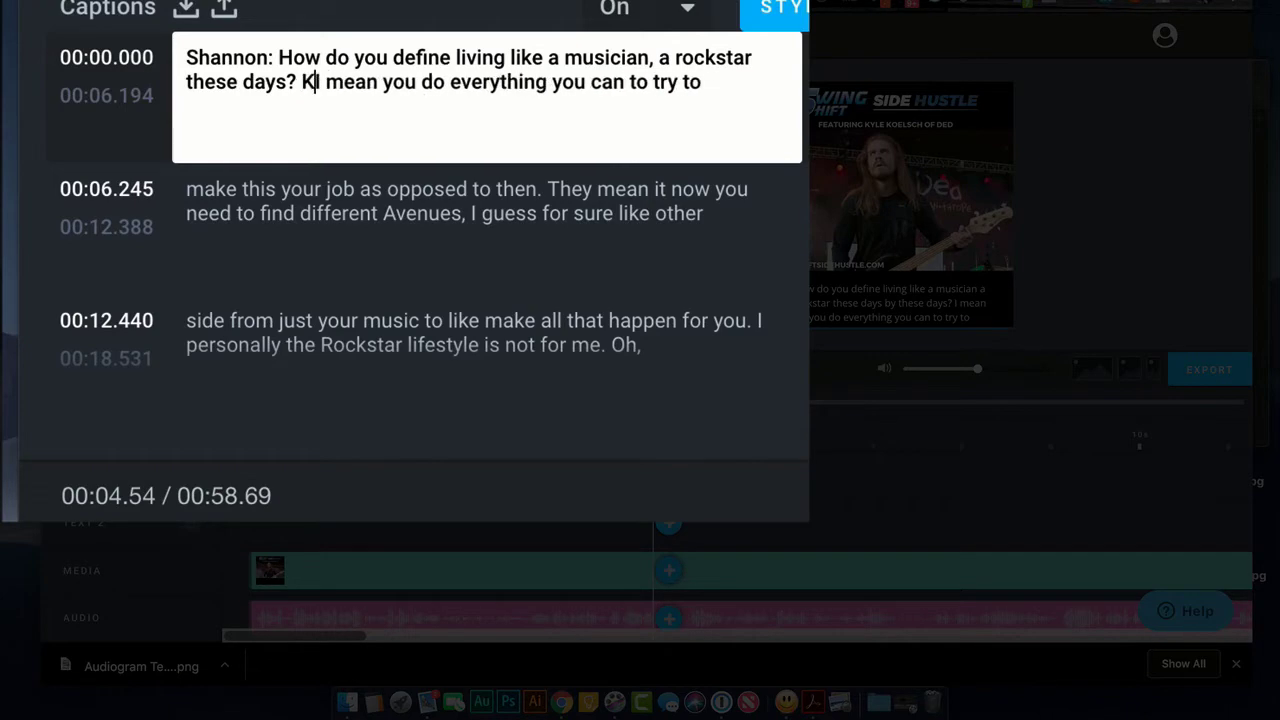
pyautogui.write('yle:')
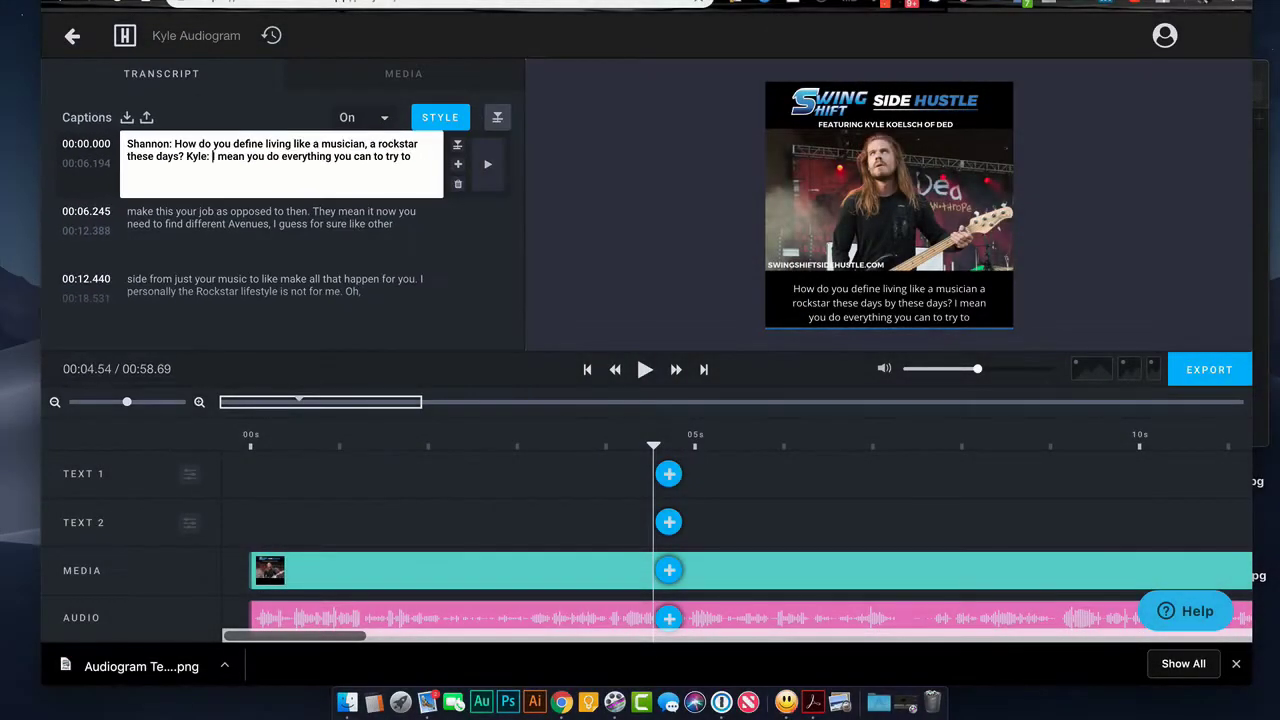
# - Play the corrected first caption and the opening seconds to check the wording and timing against the audio
pyautogui.click(549, 161)
pyautogui.click(488, 166)
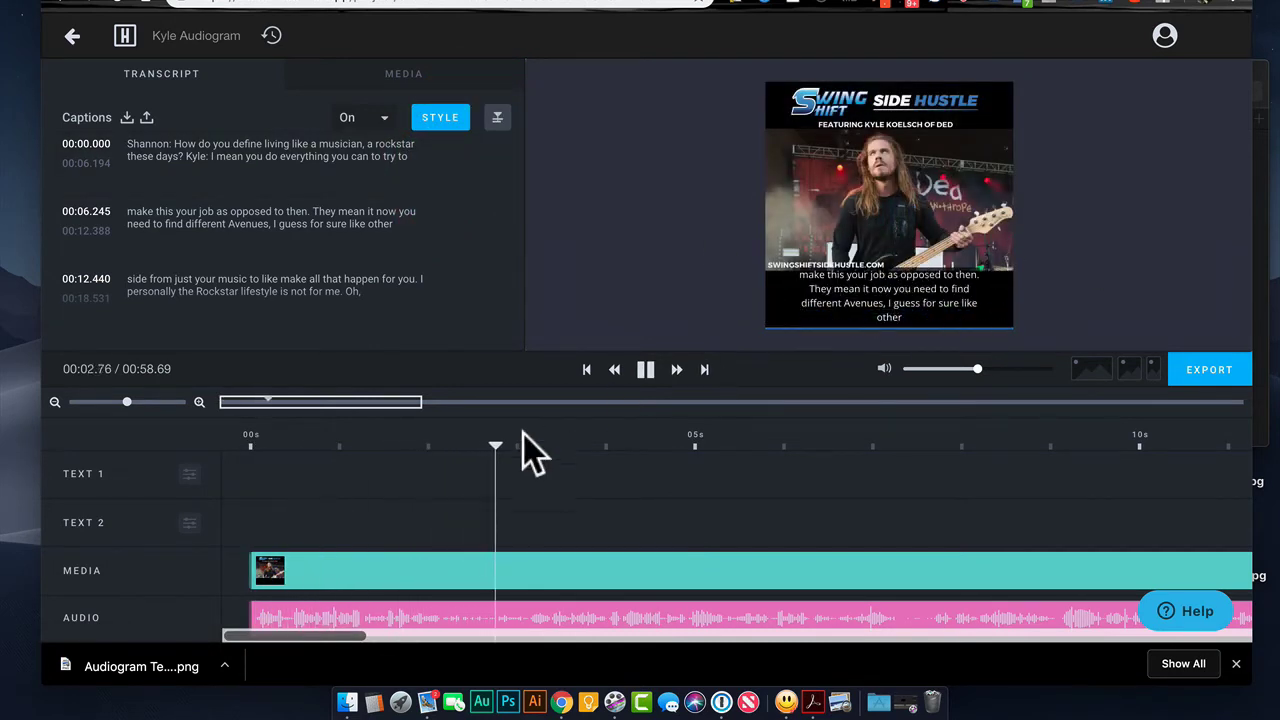
pyautogui.click(646, 383)
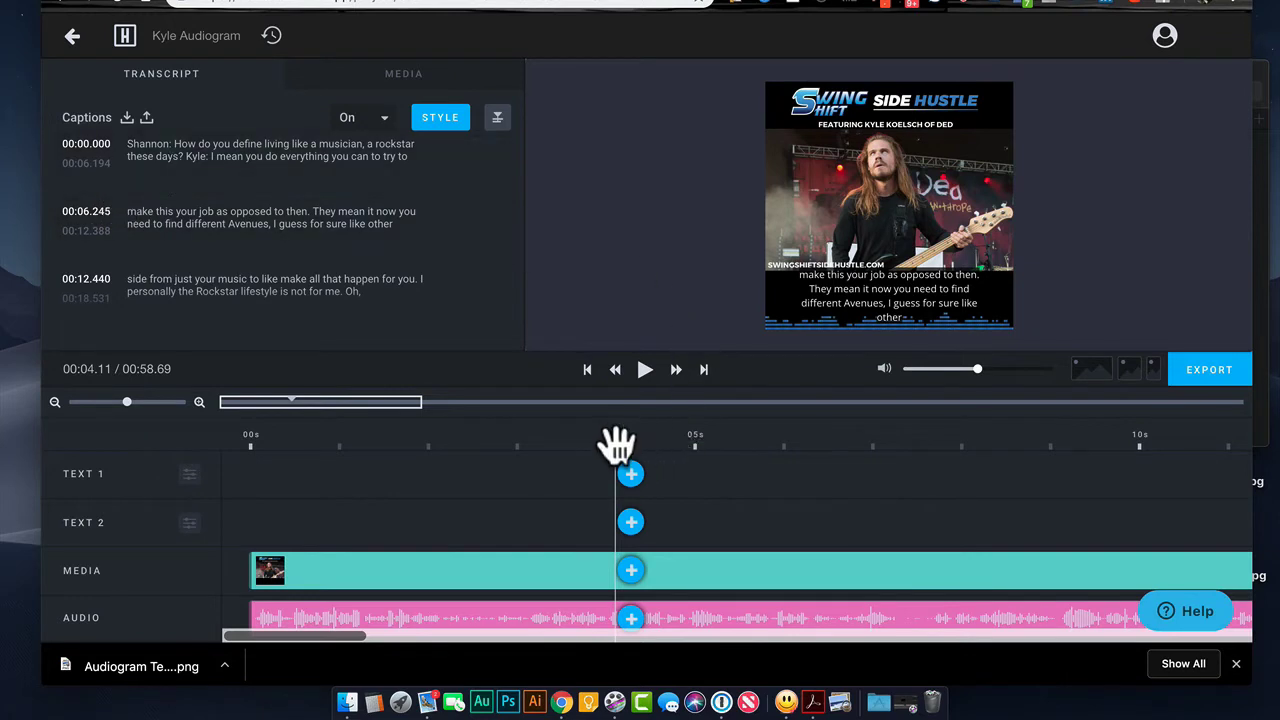
pyautogui.moveTo(614, 443); pyautogui.dragTo(391, 460)
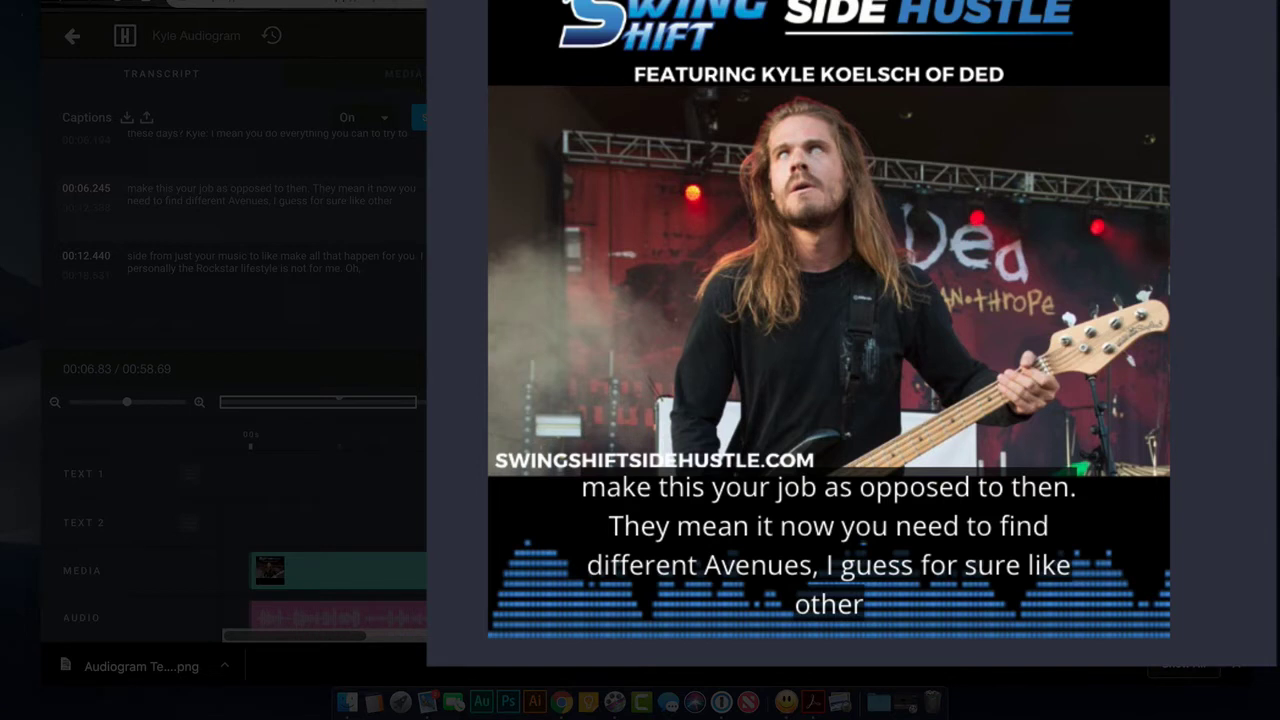
pyautogui.press('Home')
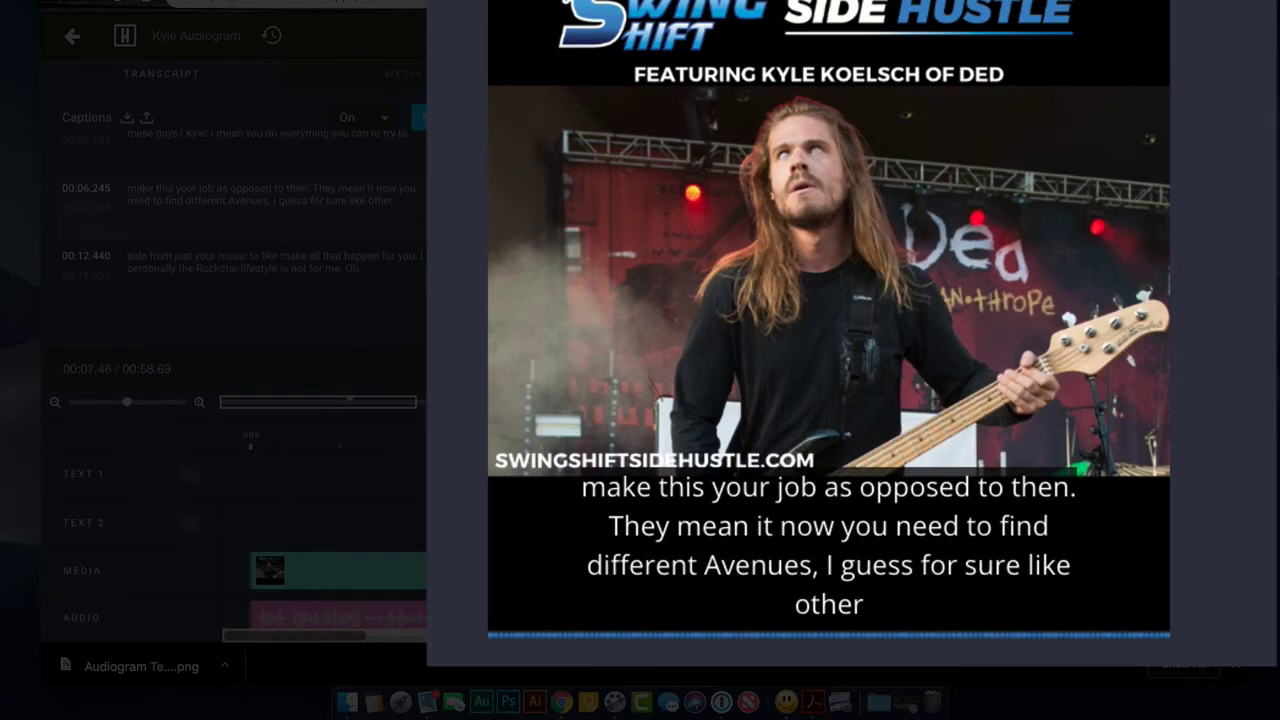
# - Open the first caption's text to review both speakers' lines and where the caption breaks, and close it without editing
pyautogui.click(390, 260)
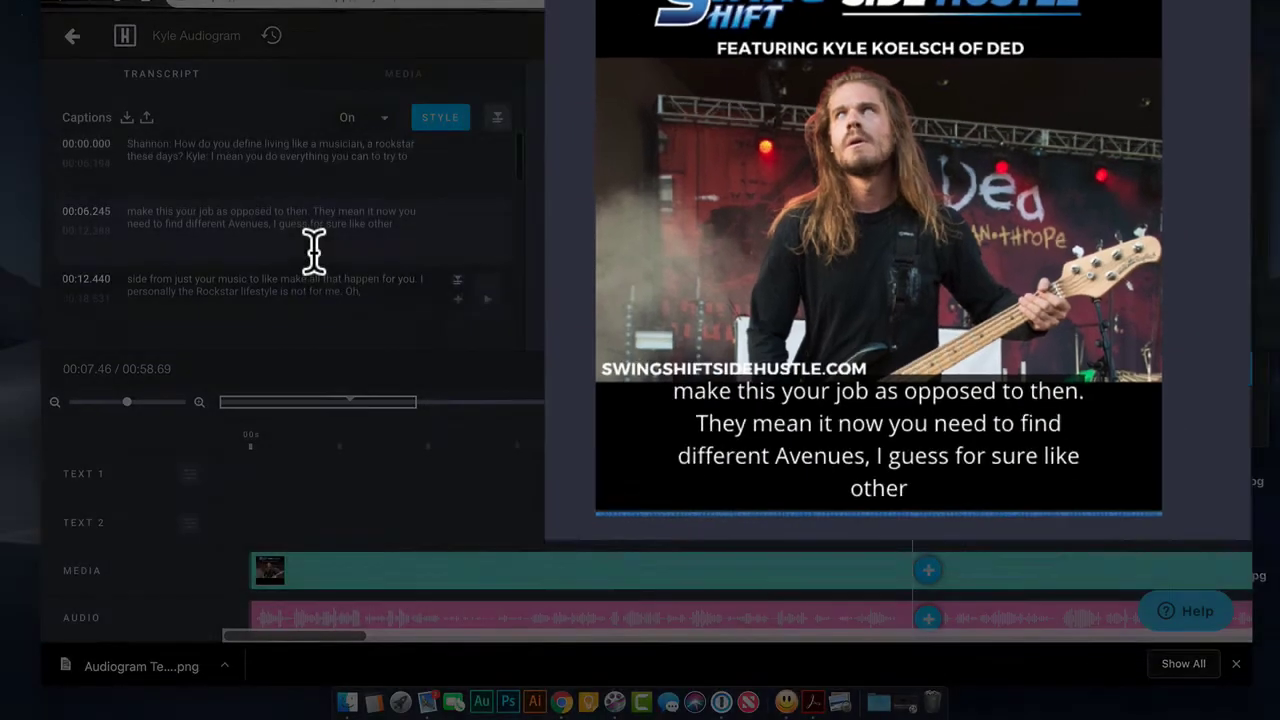
pyautogui.click(273, 162)
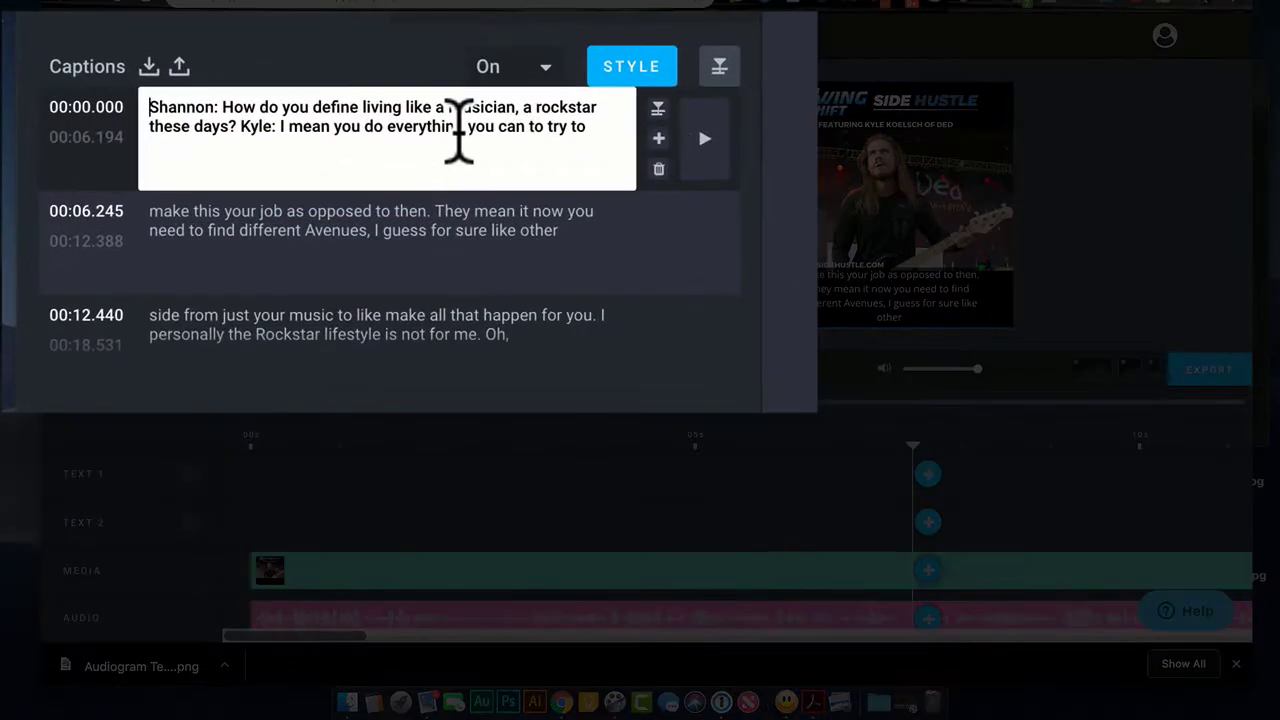
pyautogui.click(329, 148)
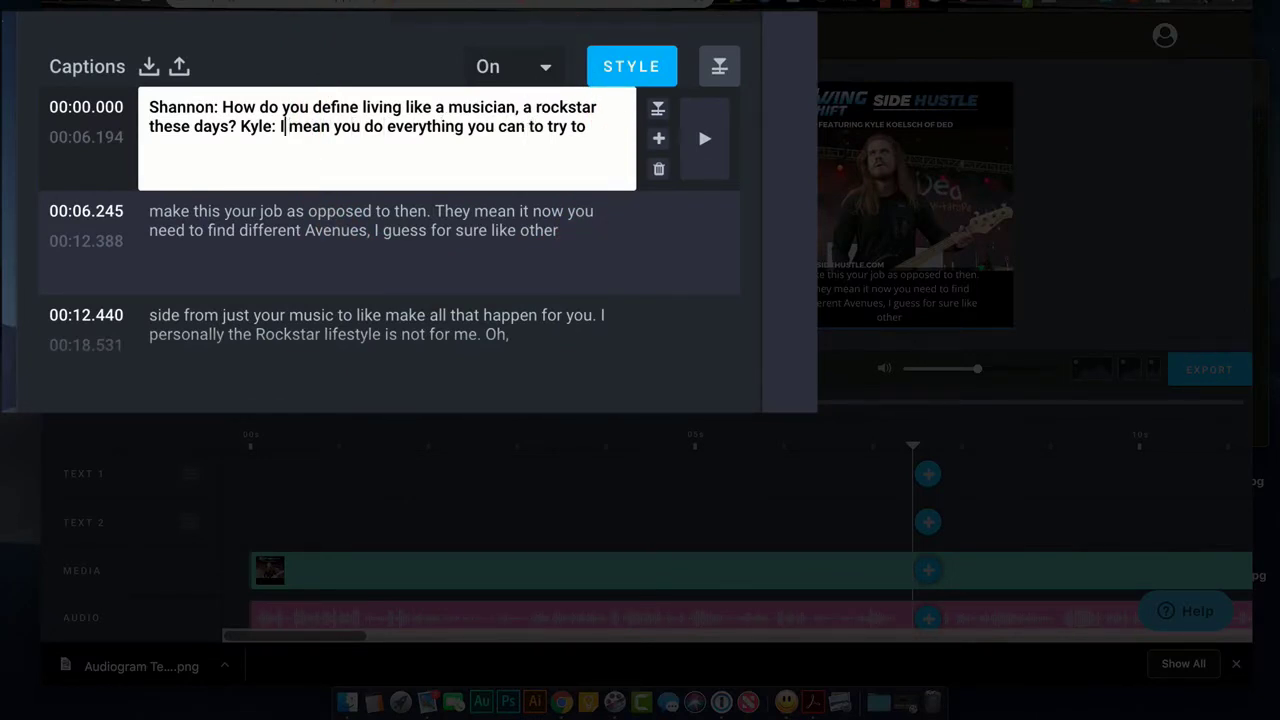
pyautogui.click(745, 178)
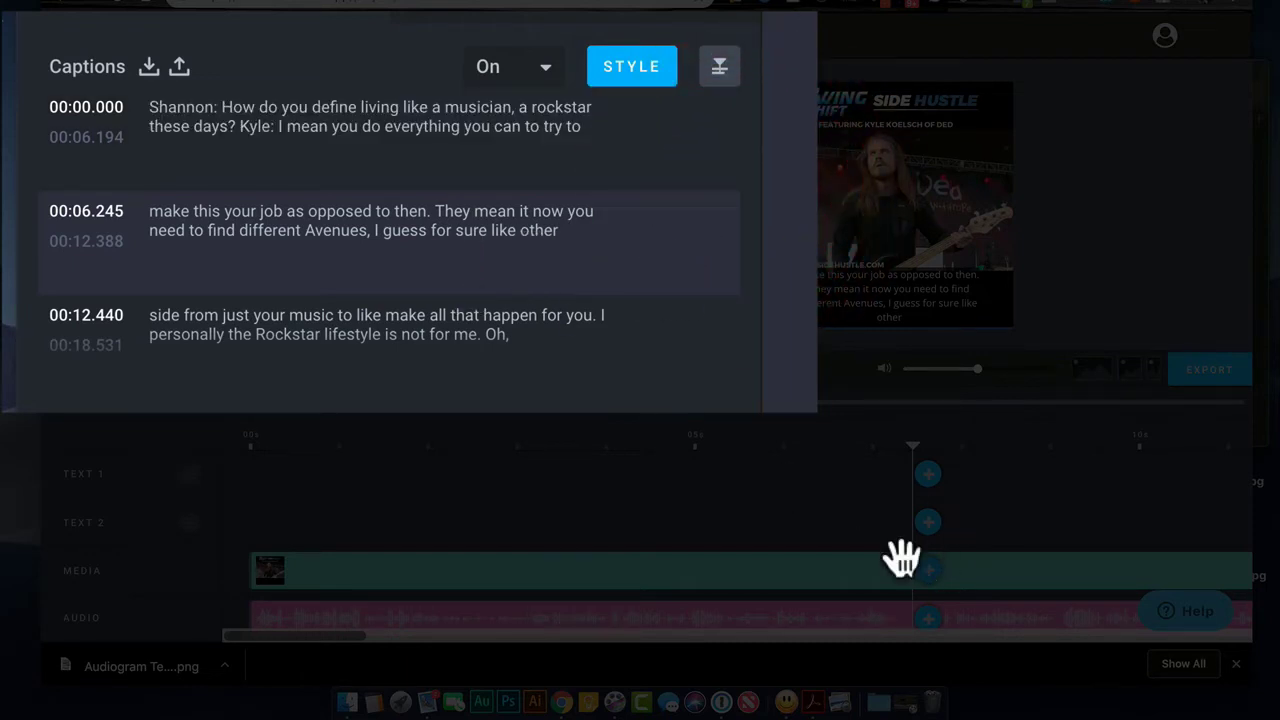
pyautogui.hscroll(3, 860, 558)
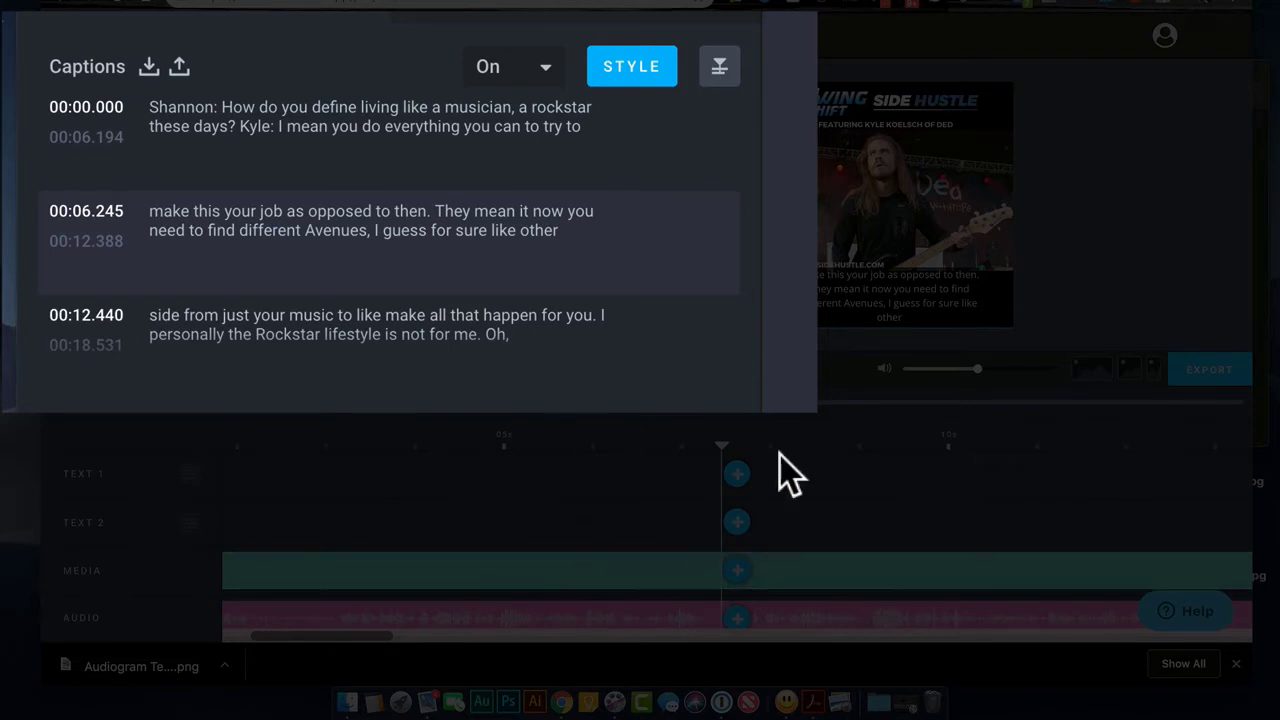
# - Set the second caption's end time to 00:12.440, matching the start of the third caption
pyautogui.click(288, 232)
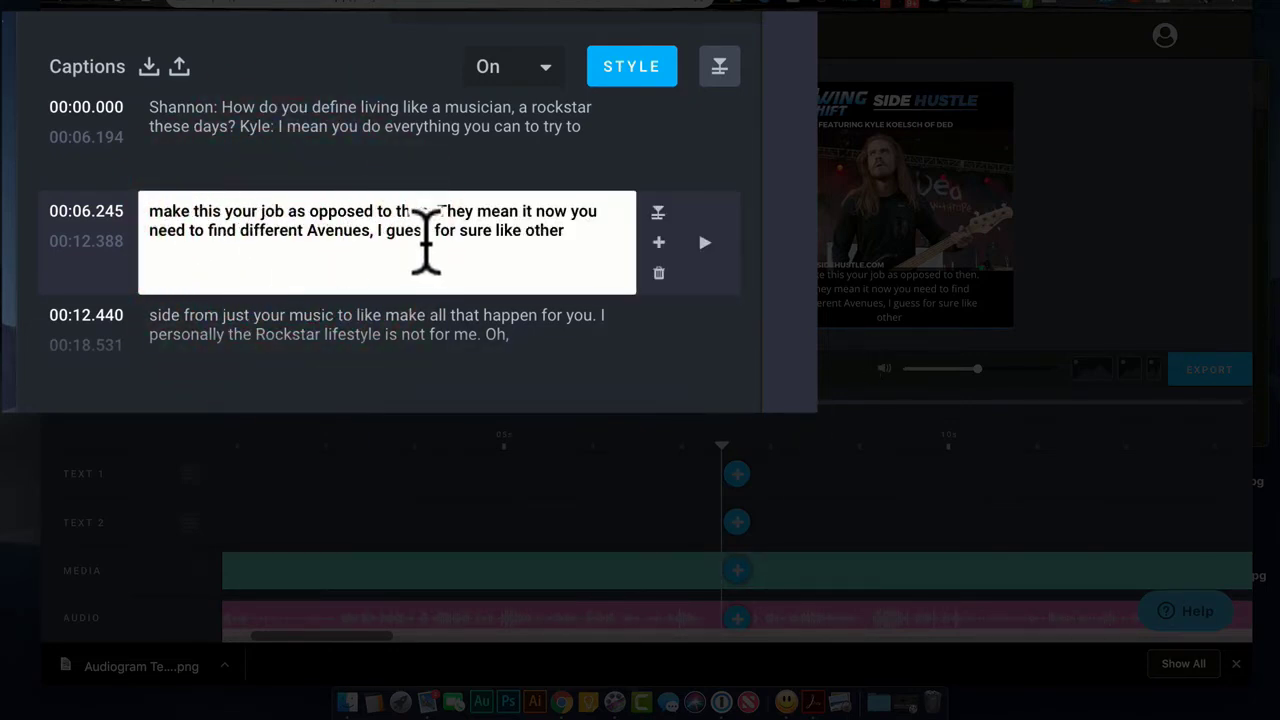
pyautogui.click(70, 243)
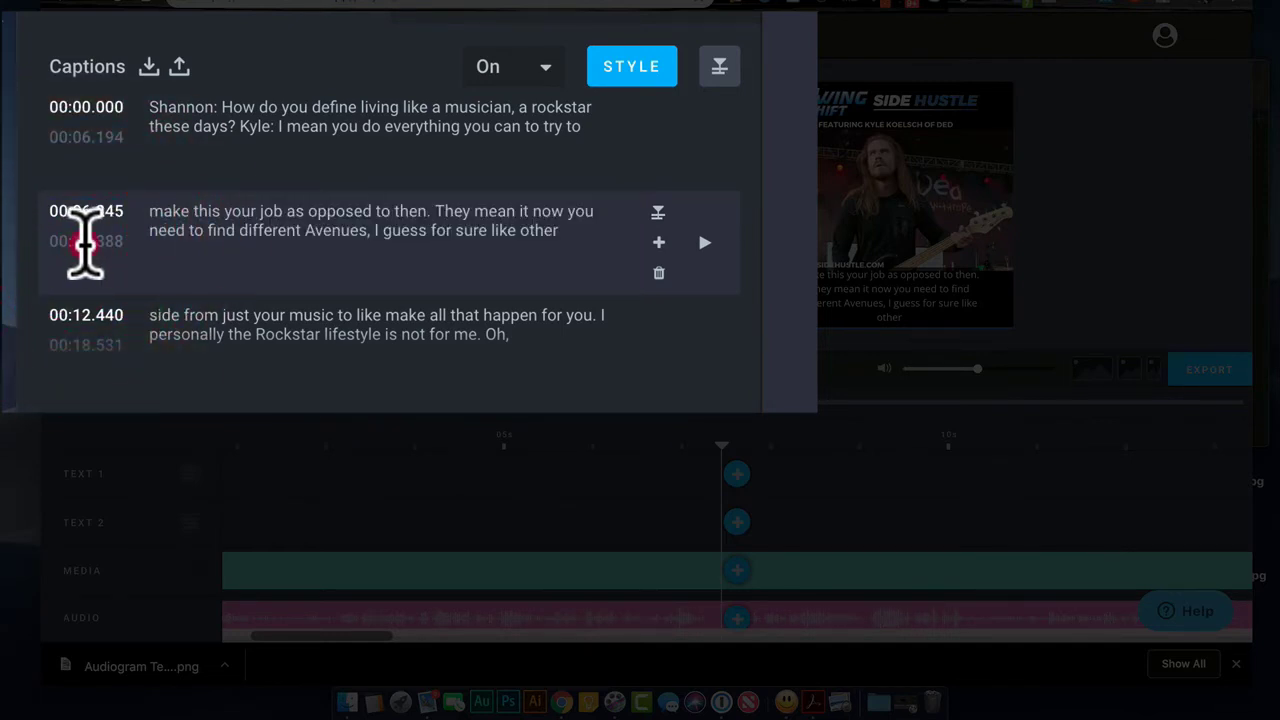
pyautogui.click(82, 242)
pyautogui.press('Right')
pyautogui.press('Right')
pyautogui.press('Right')
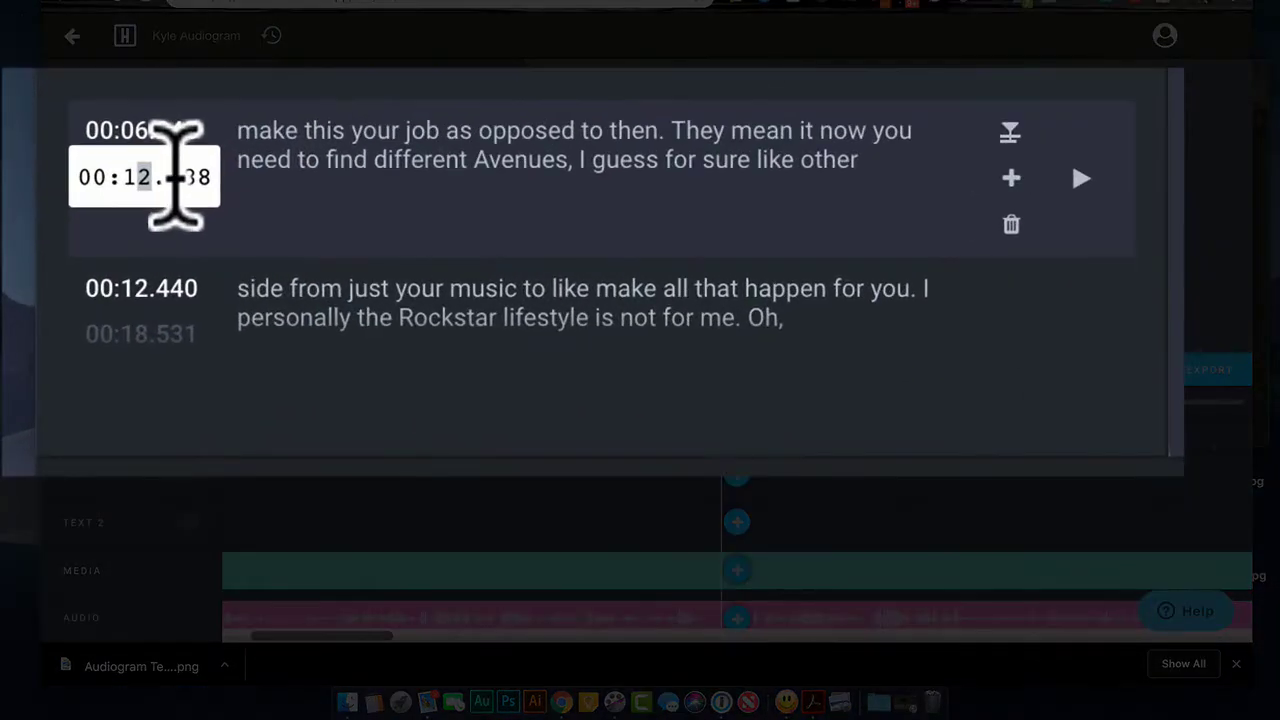
pyautogui.write('440')
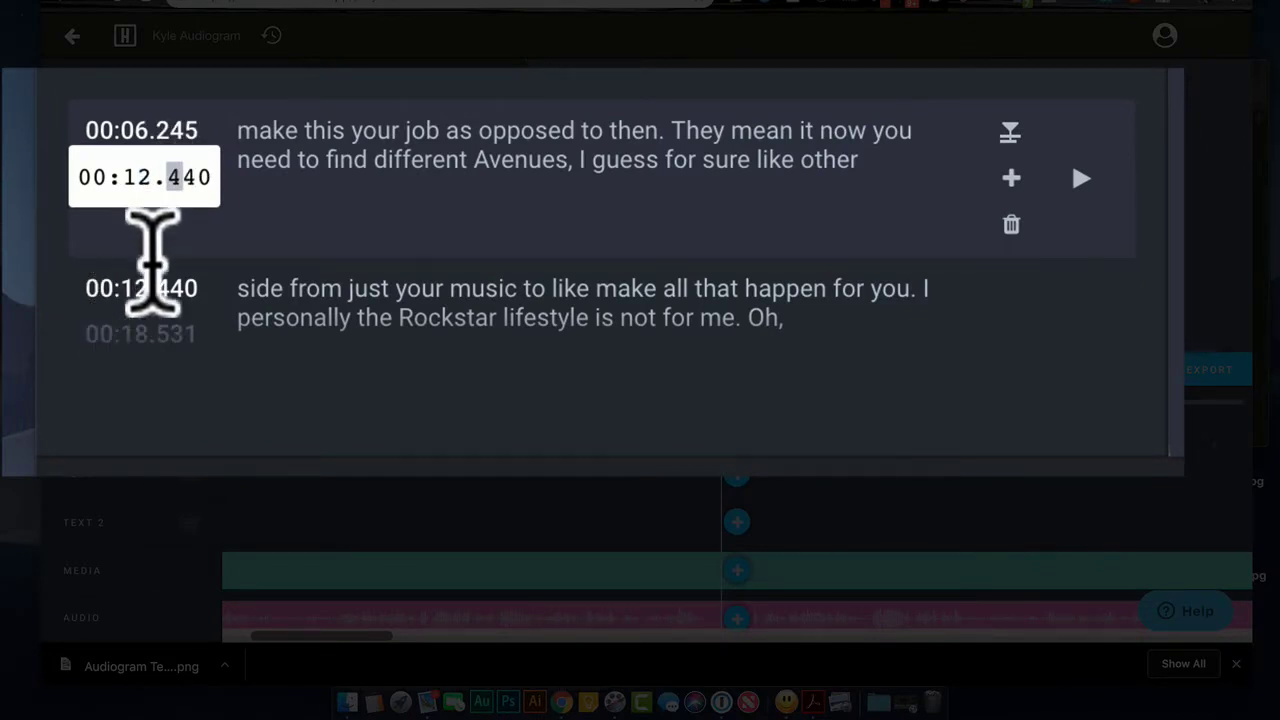
pyautogui.click(405, 220)
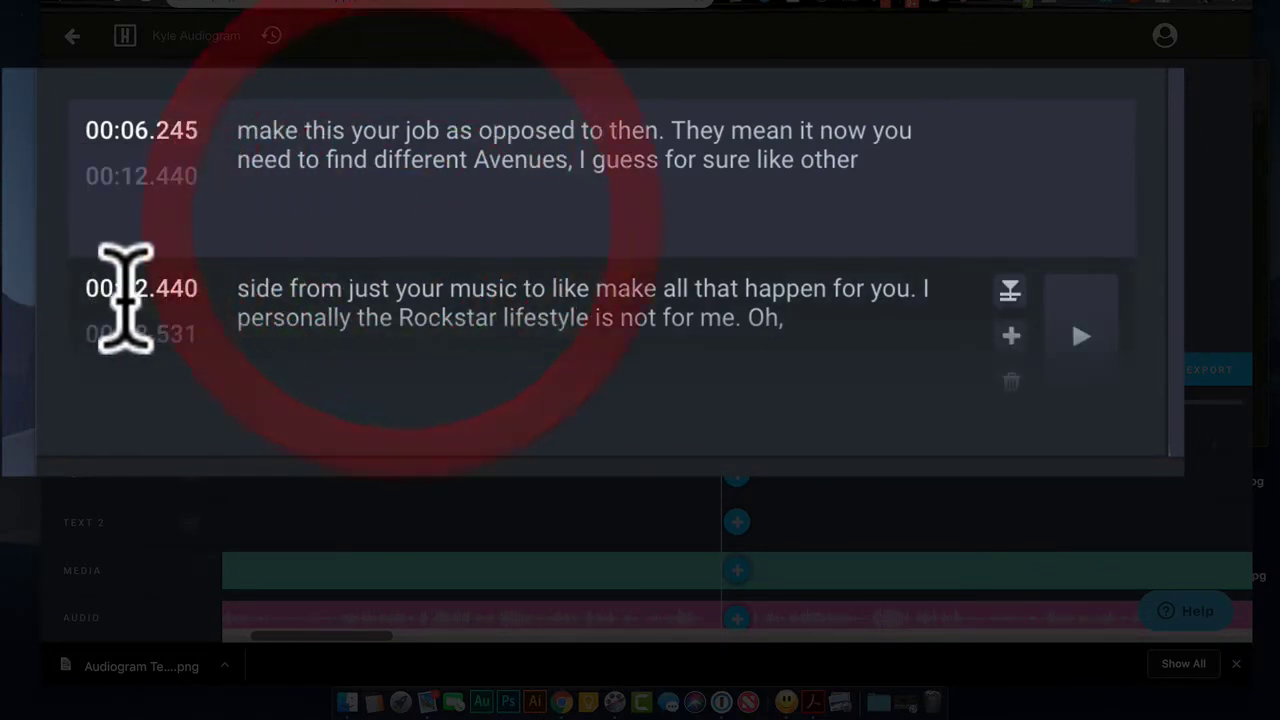
# - Set the third caption's start time to 00:13.440 and the second caption's end time to 00:13.000
pyautogui.click(128, 295)
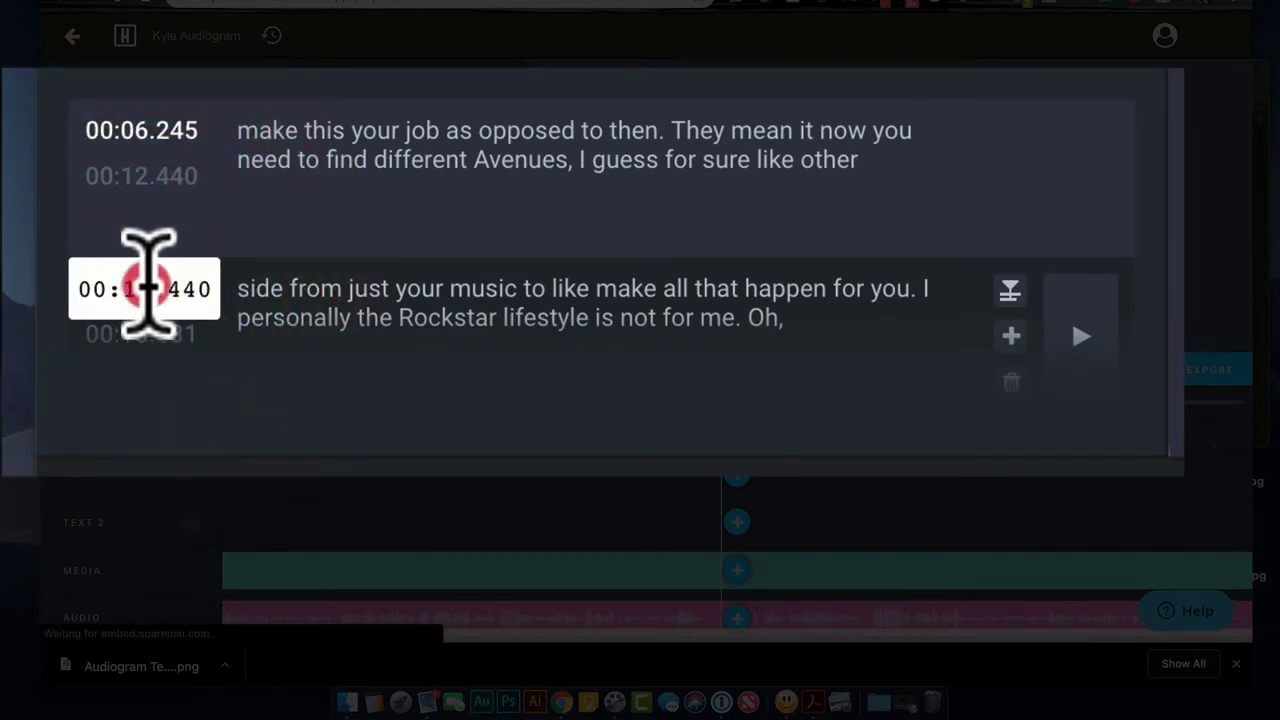
pyautogui.click(141, 288)
pyautogui.write('3')
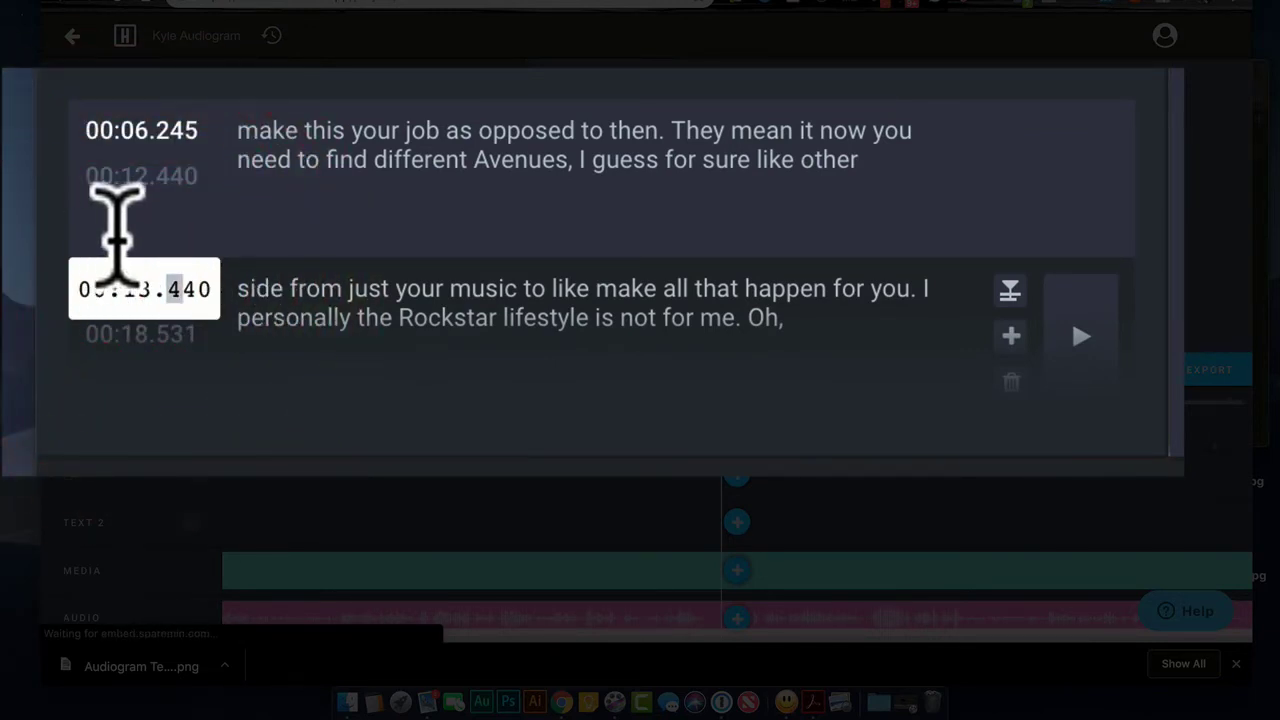
pyautogui.click(140, 180)
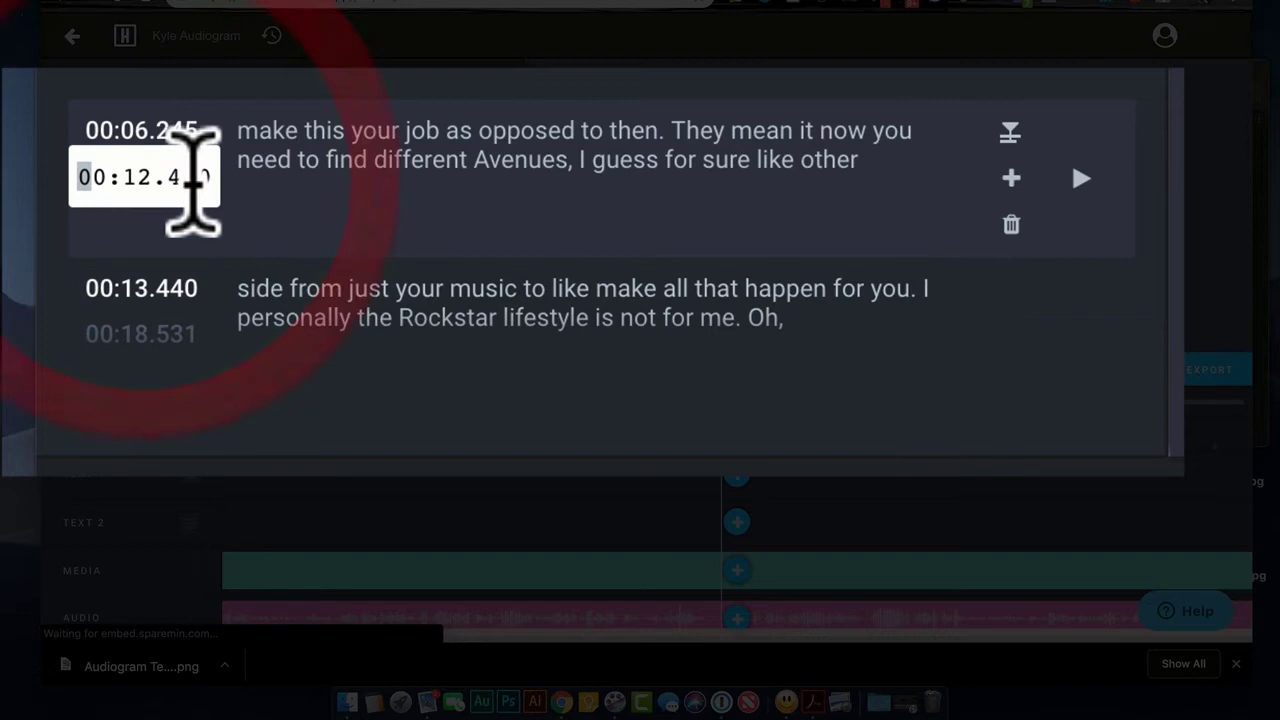
pyautogui.click(141, 177)
pyautogui.write('3')
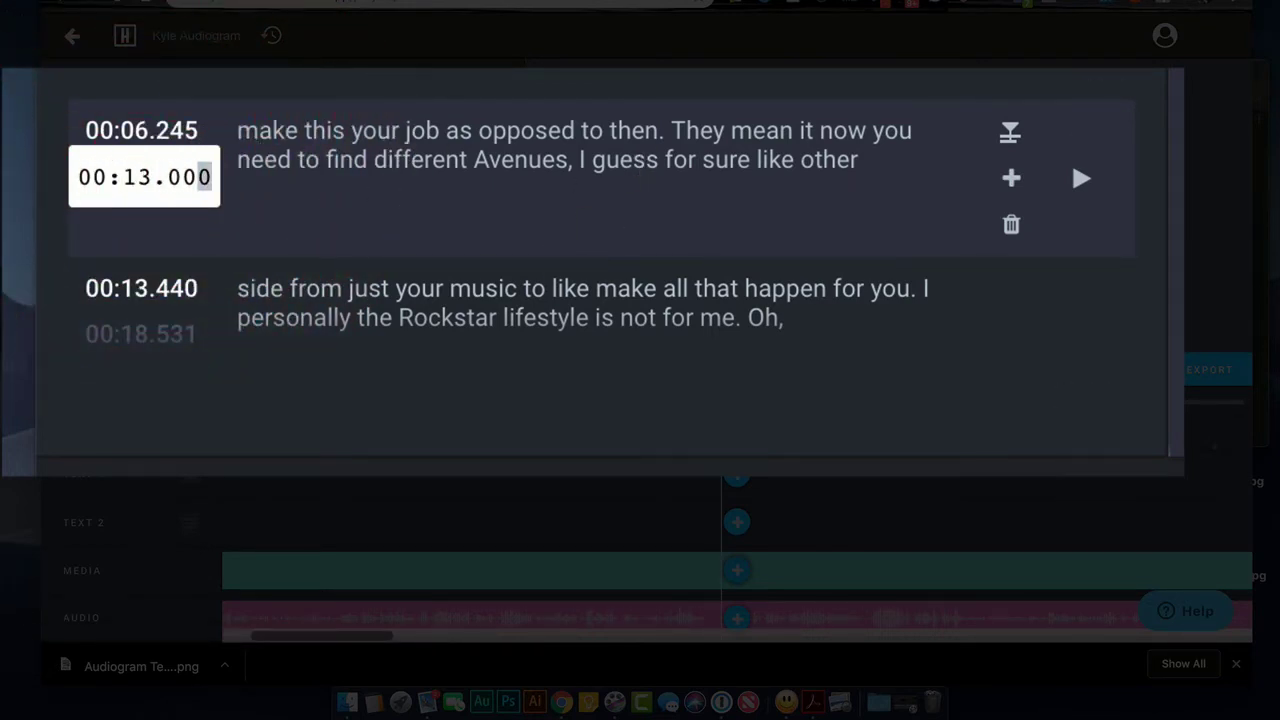
pyautogui.click(296, 270)
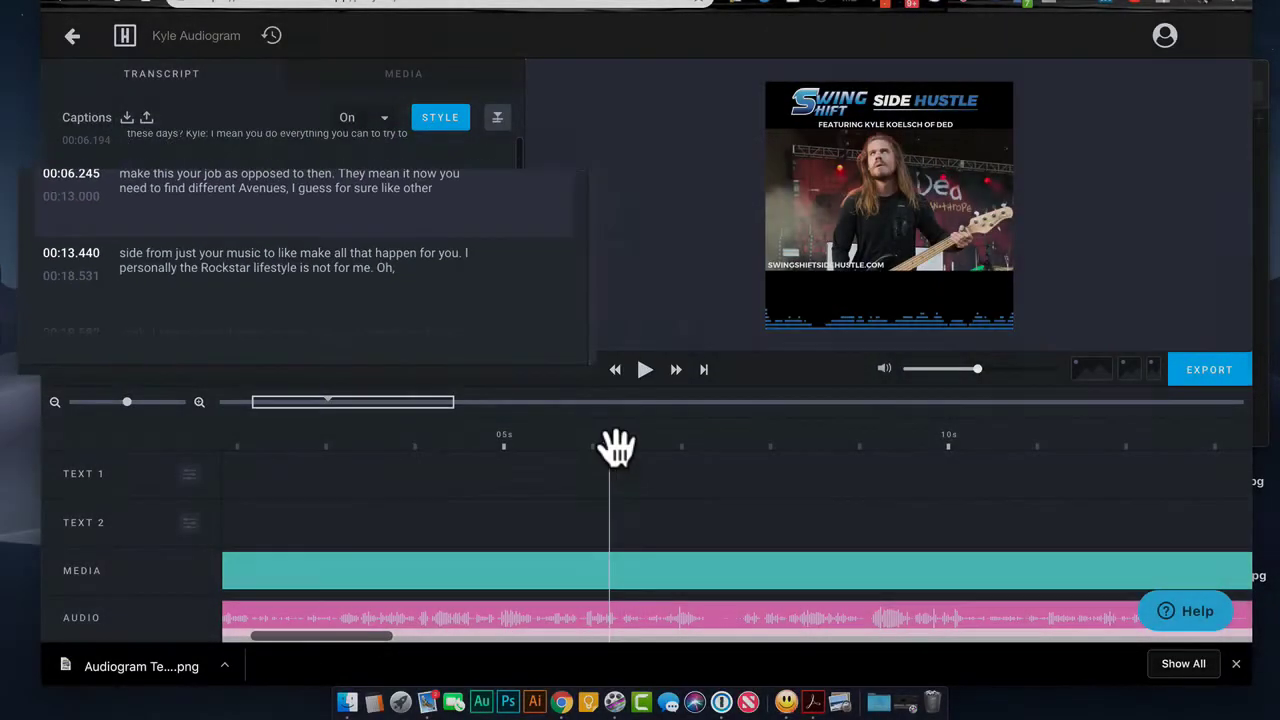
# - Play the second caption to check its timing against the audio, and pause near its end
pyautogui.scroll(1, 330, 210)
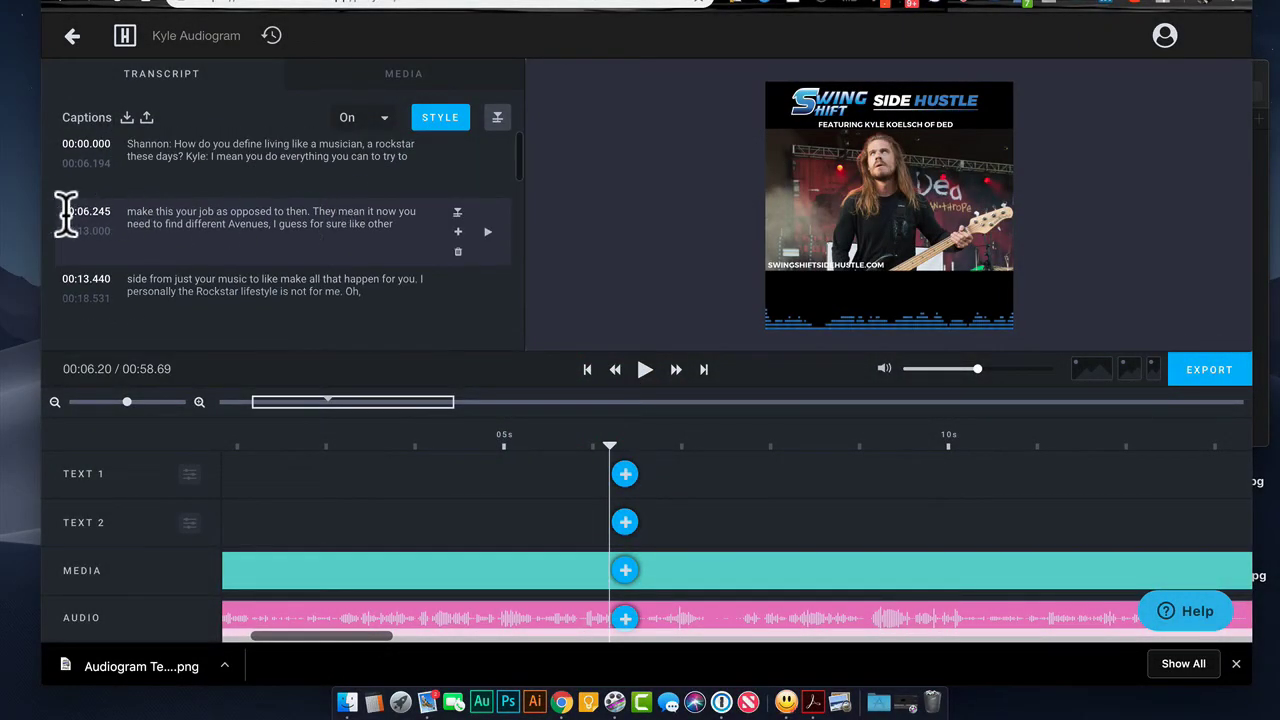
pyautogui.click(487, 232)
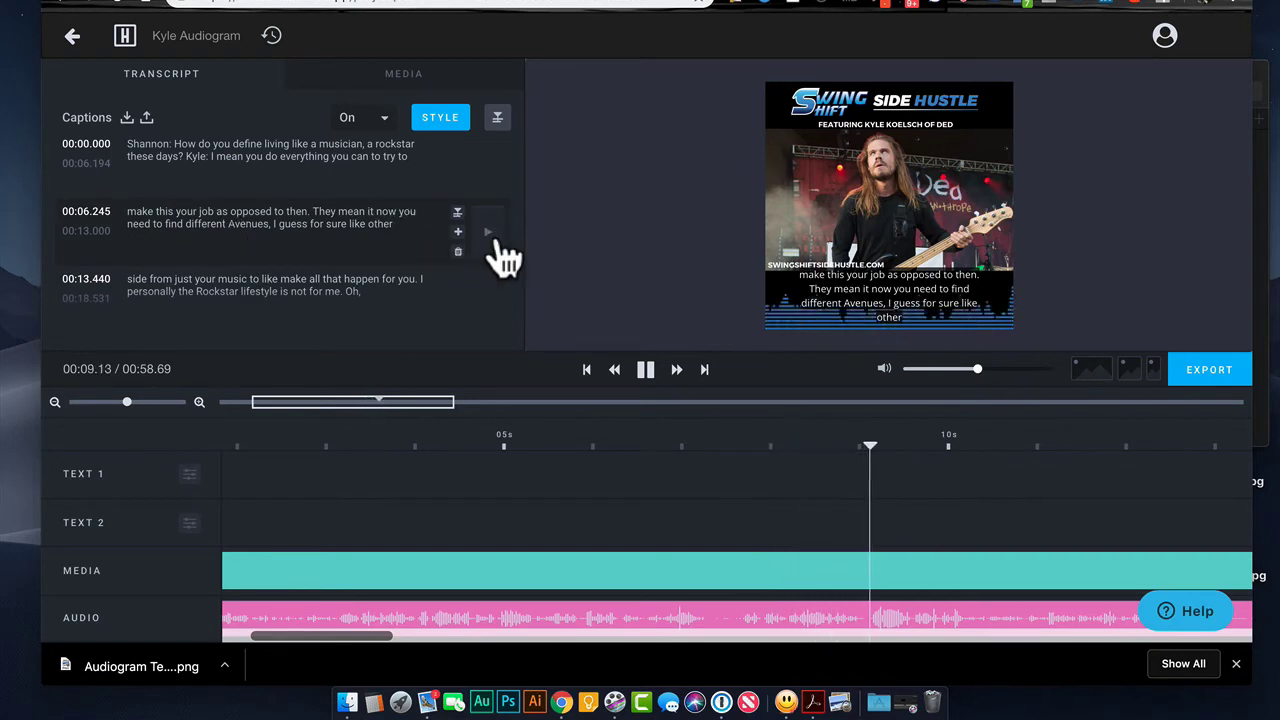
pyautogui.click(646, 369)
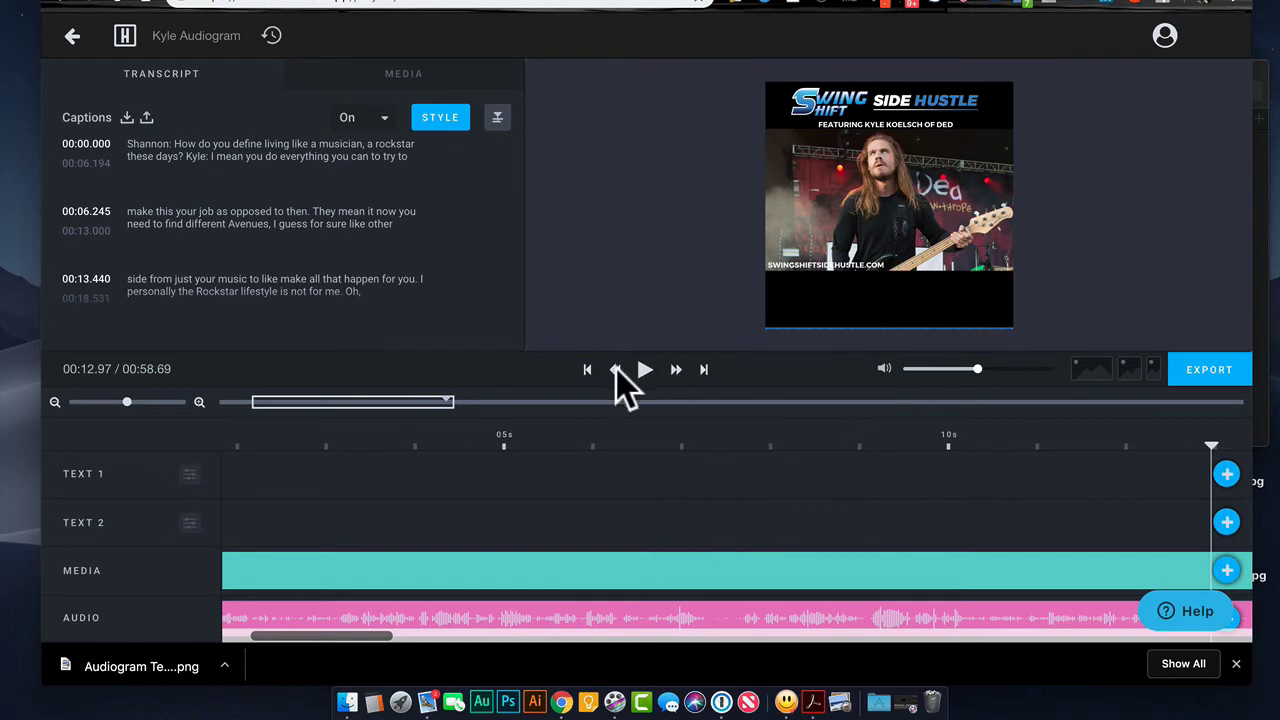
# - Look over the timeline from start to end, and view the background image's properties without changing them
pyautogui.hscroll(10, 566, 557)
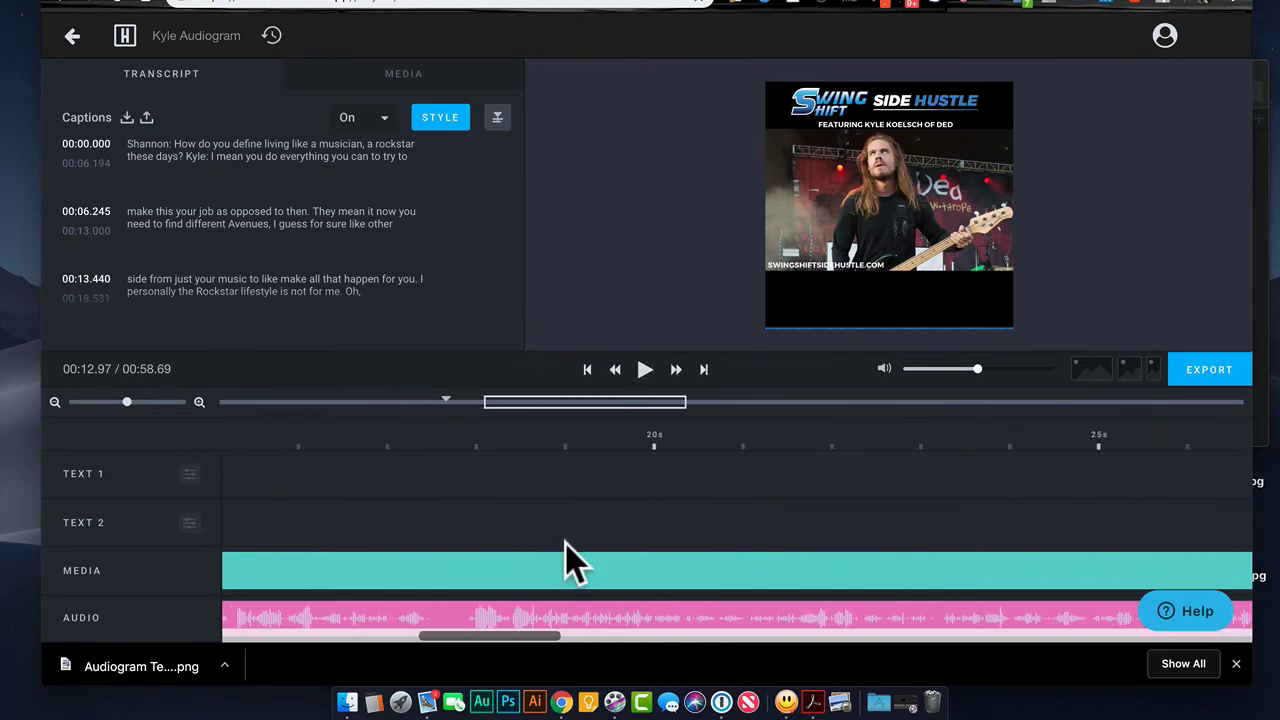
pyautogui.hscroll(20, 566, 560)
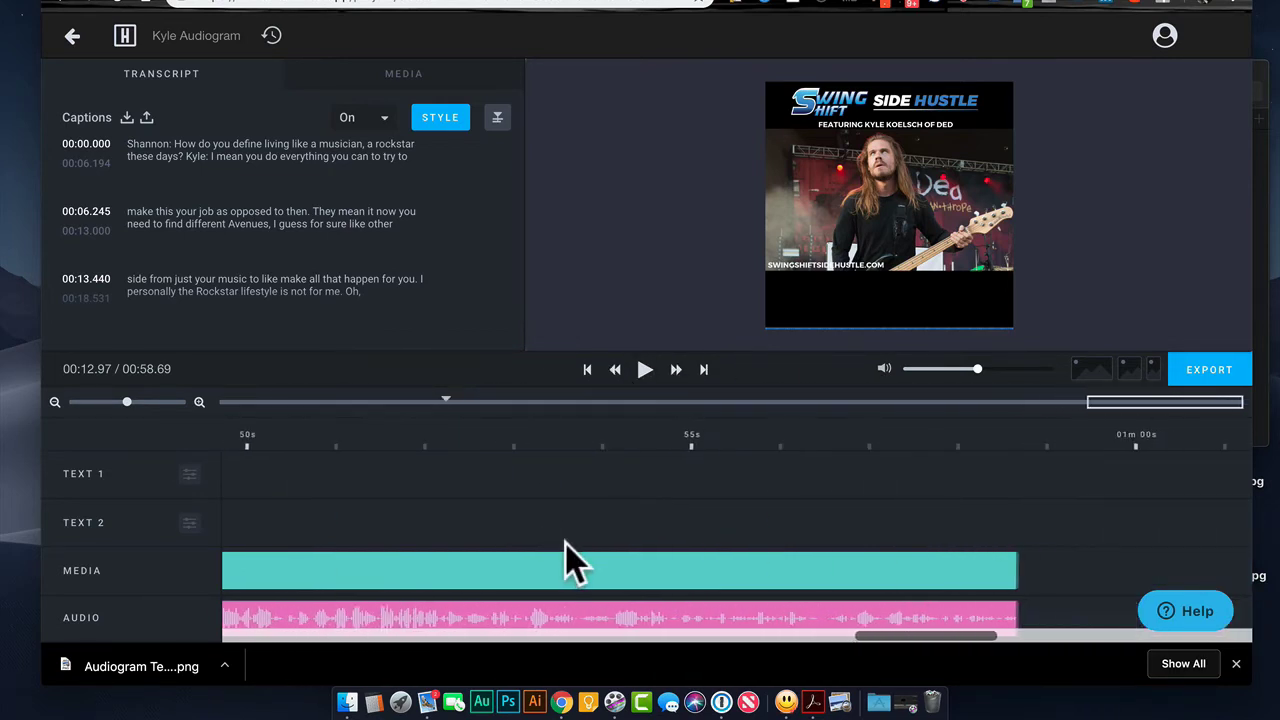
pyautogui.hscroll(-20, 566, 562)
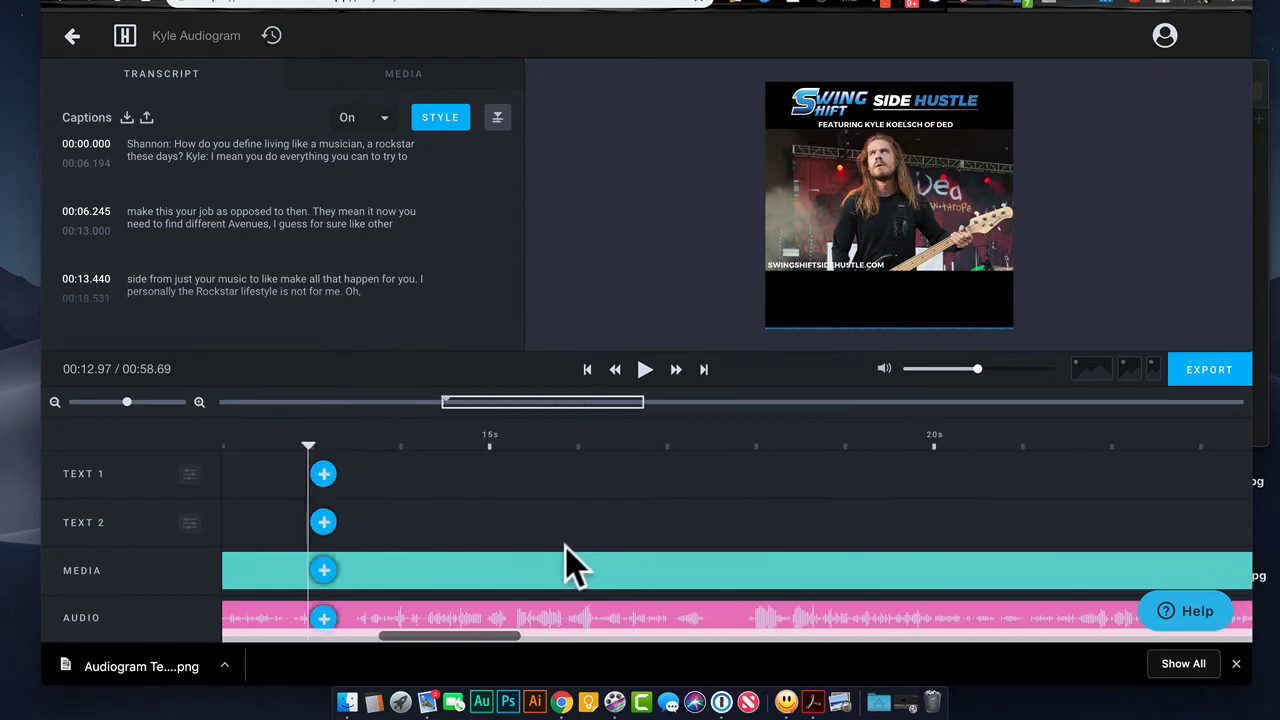
pyautogui.hscroll(-6, 566, 565)
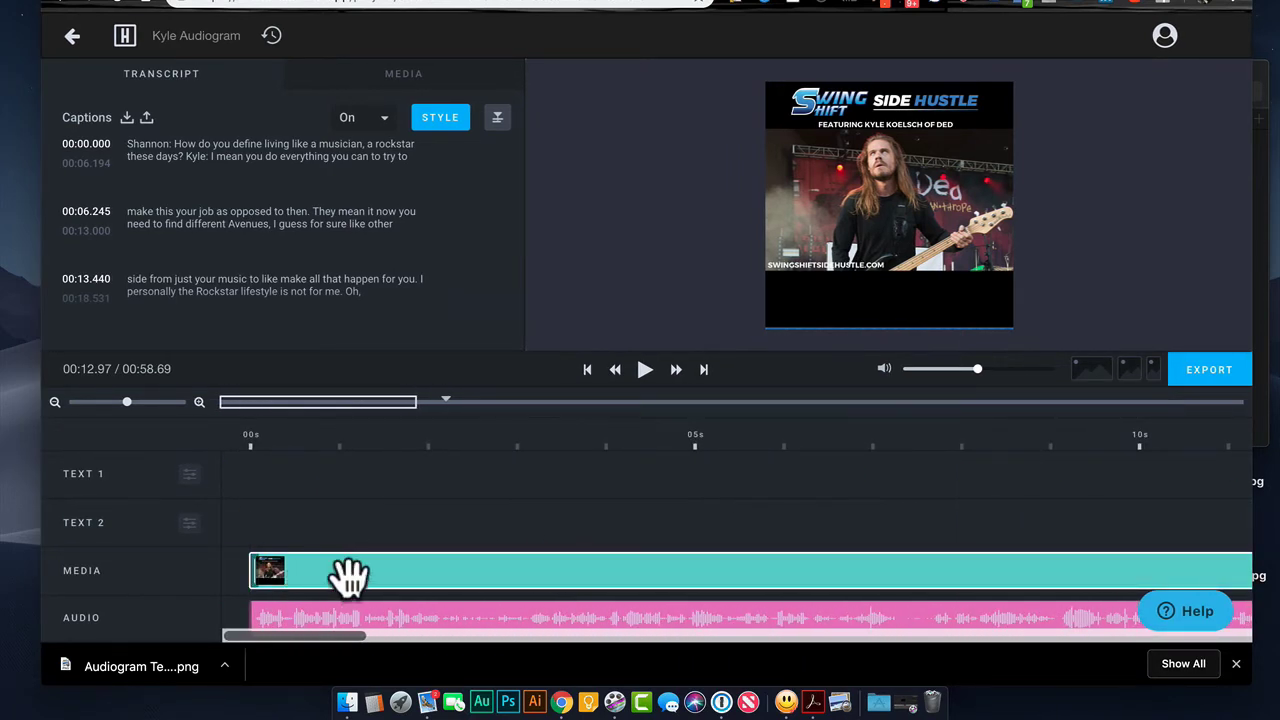
pyautogui.click(348, 575)
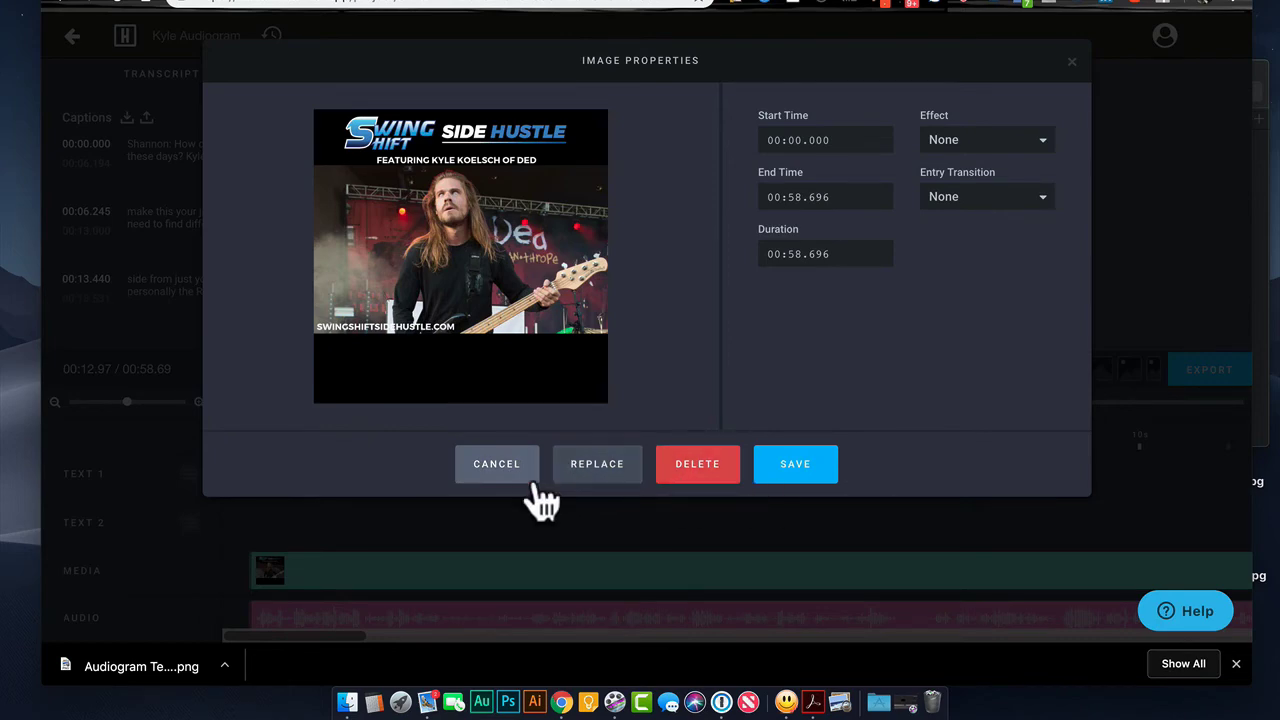
pyautogui.click(492, 468)
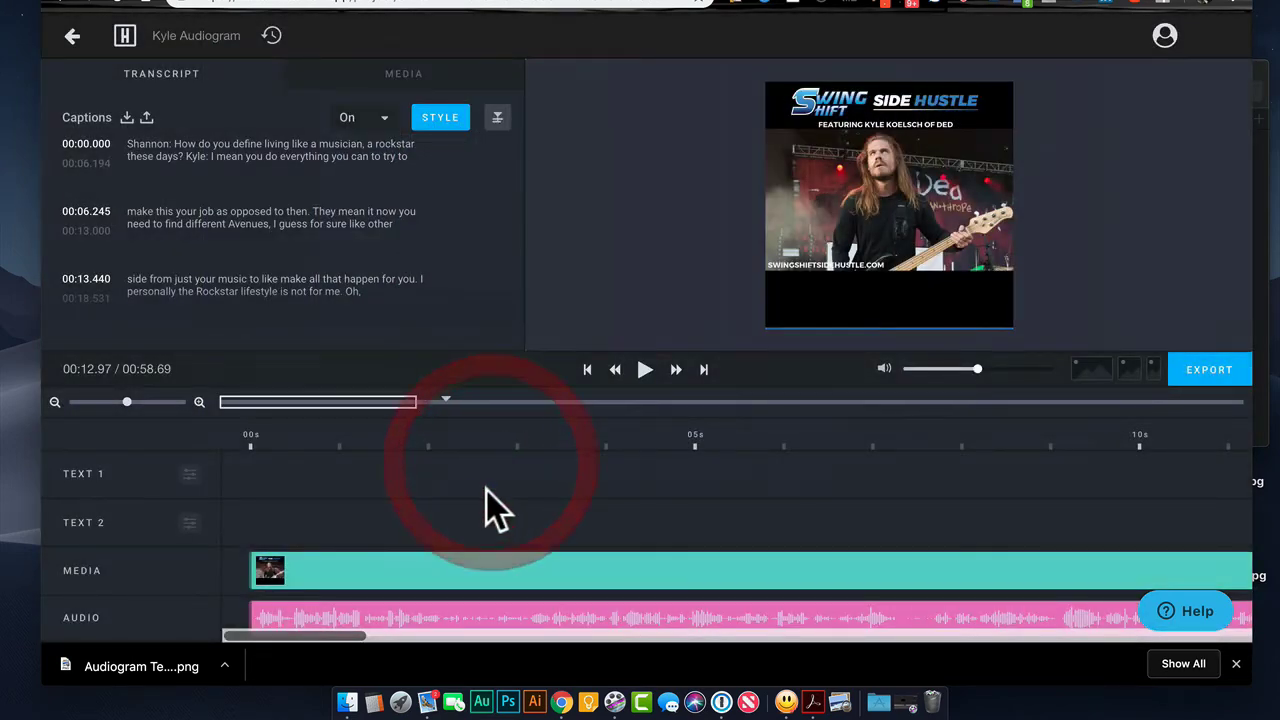
# - Try the Bold Description, Italics Speech, Large Heading and Dark Background presets in the caption style properties, and discard the changes
pyautogui.click(440, 117)
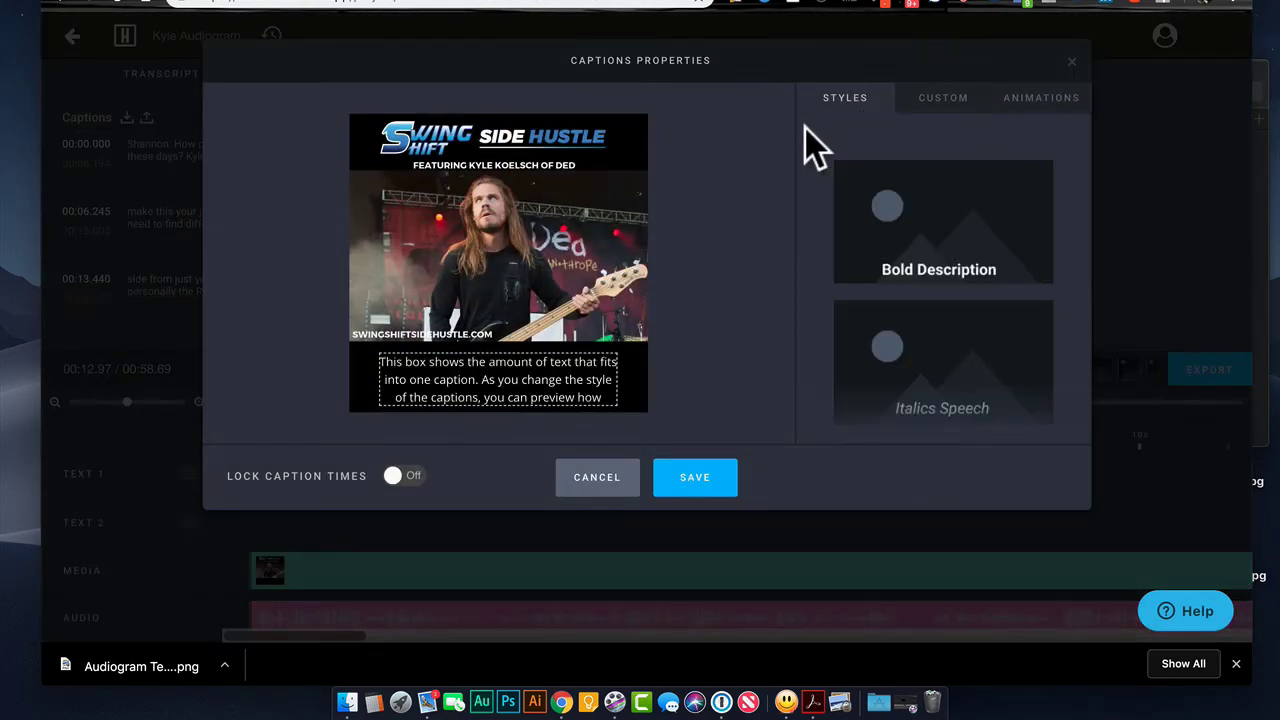
pyautogui.click(465, 400)
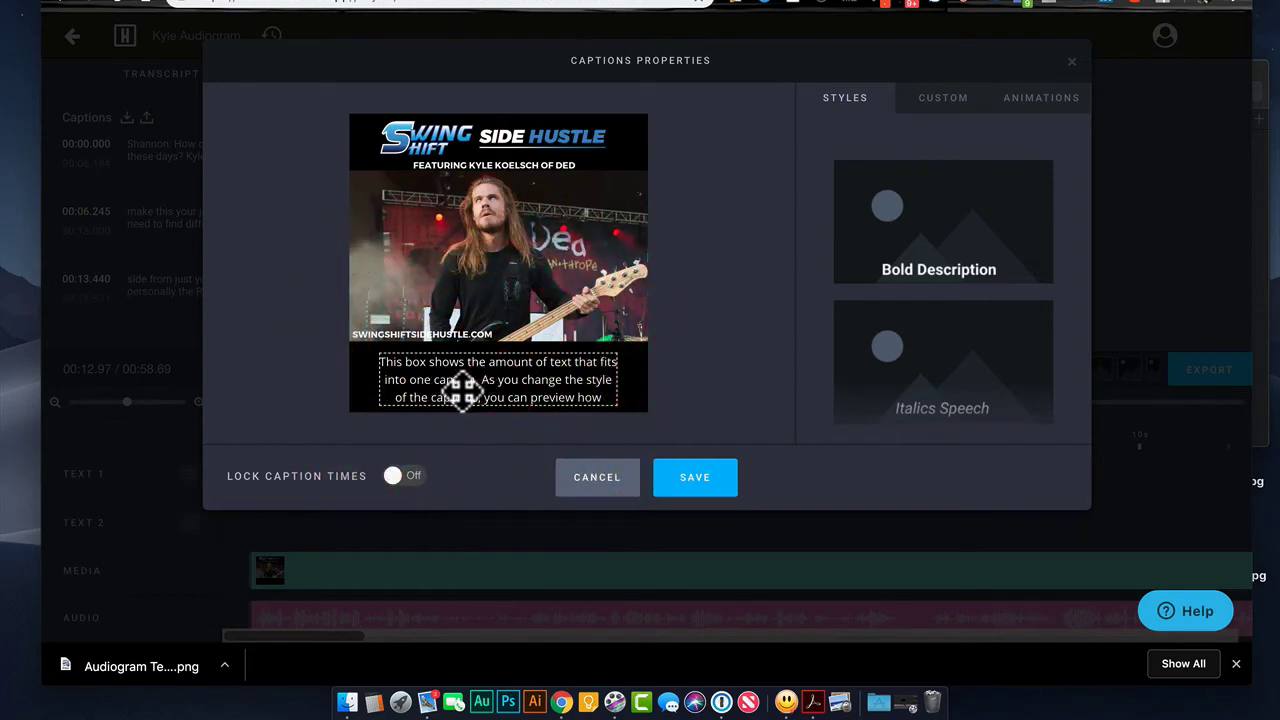
pyautogui.scroll(2, 960, 262)
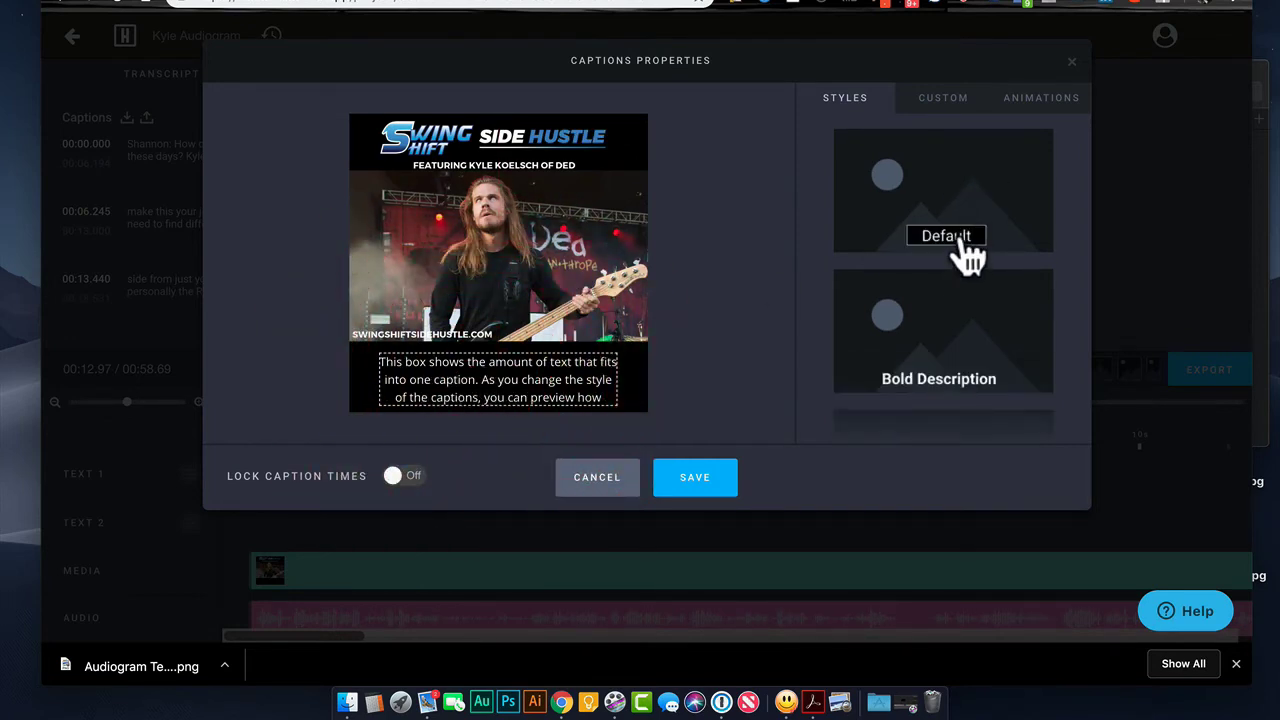
pyautogui.click(965, 255)
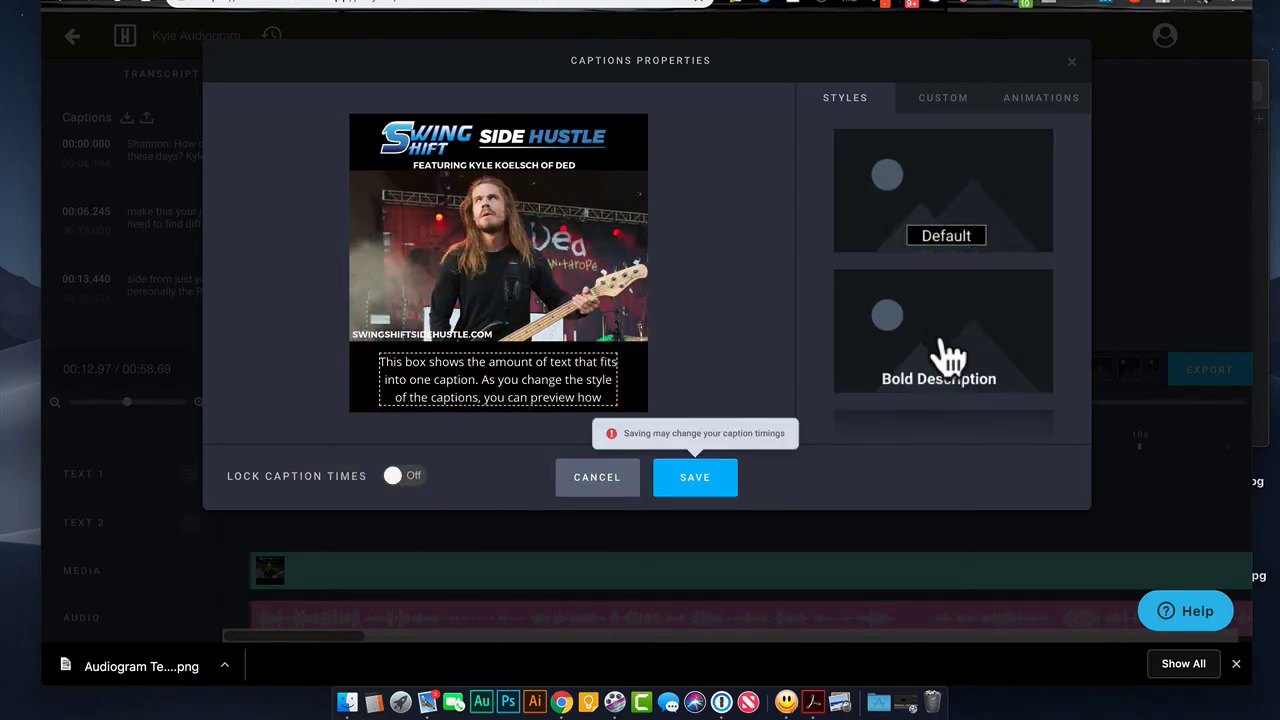
pyautogui.scroll(-1, 950, 410)
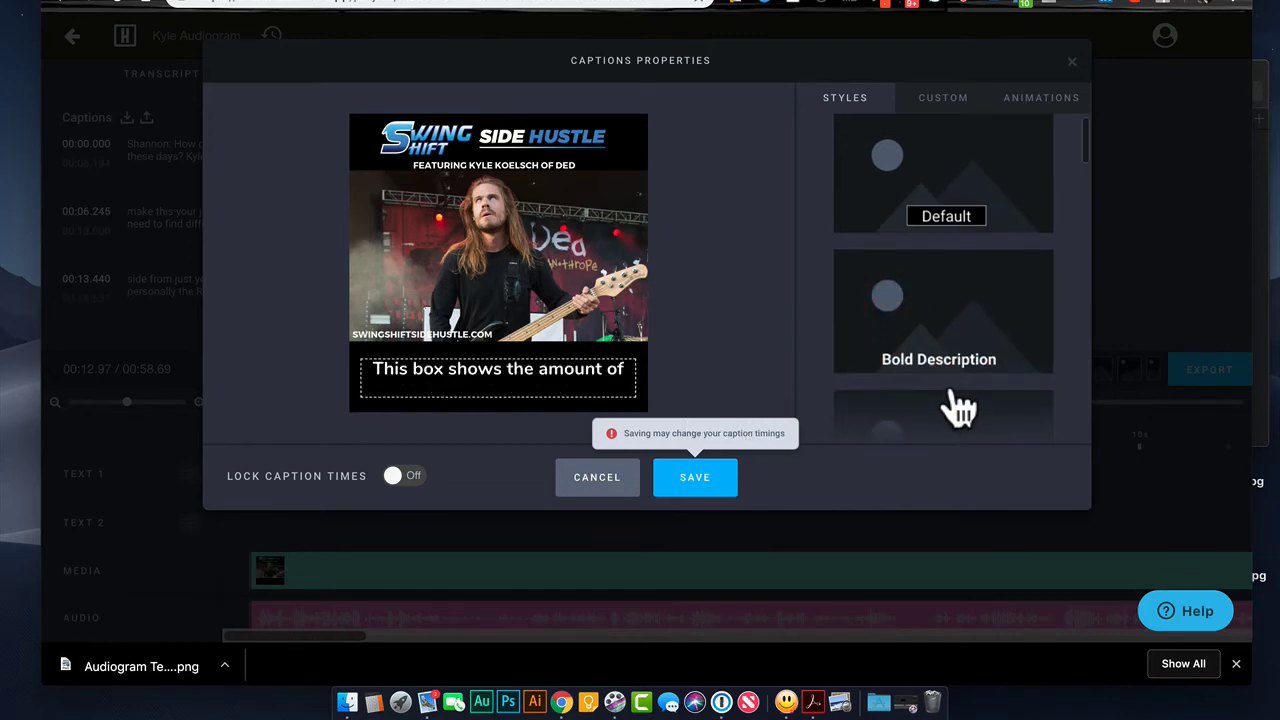
pyautogui.scroll(-3, 940, 350)
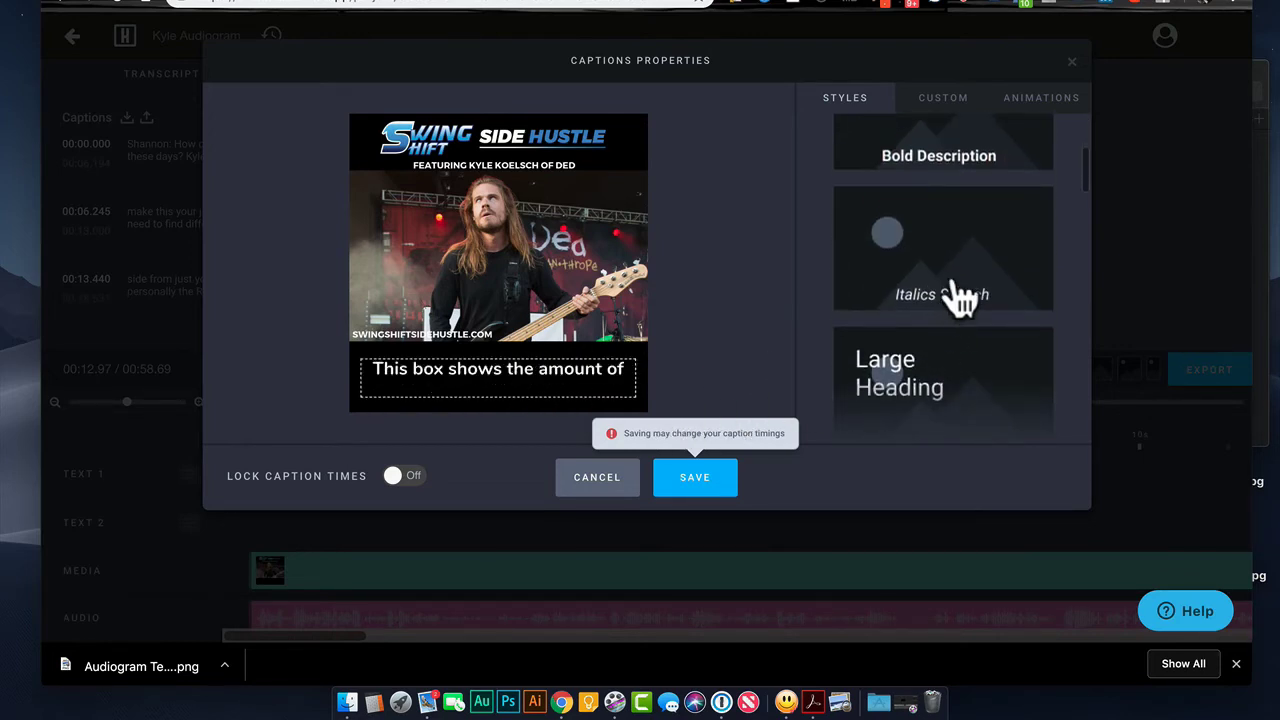
pyautogui.click(955, 297)
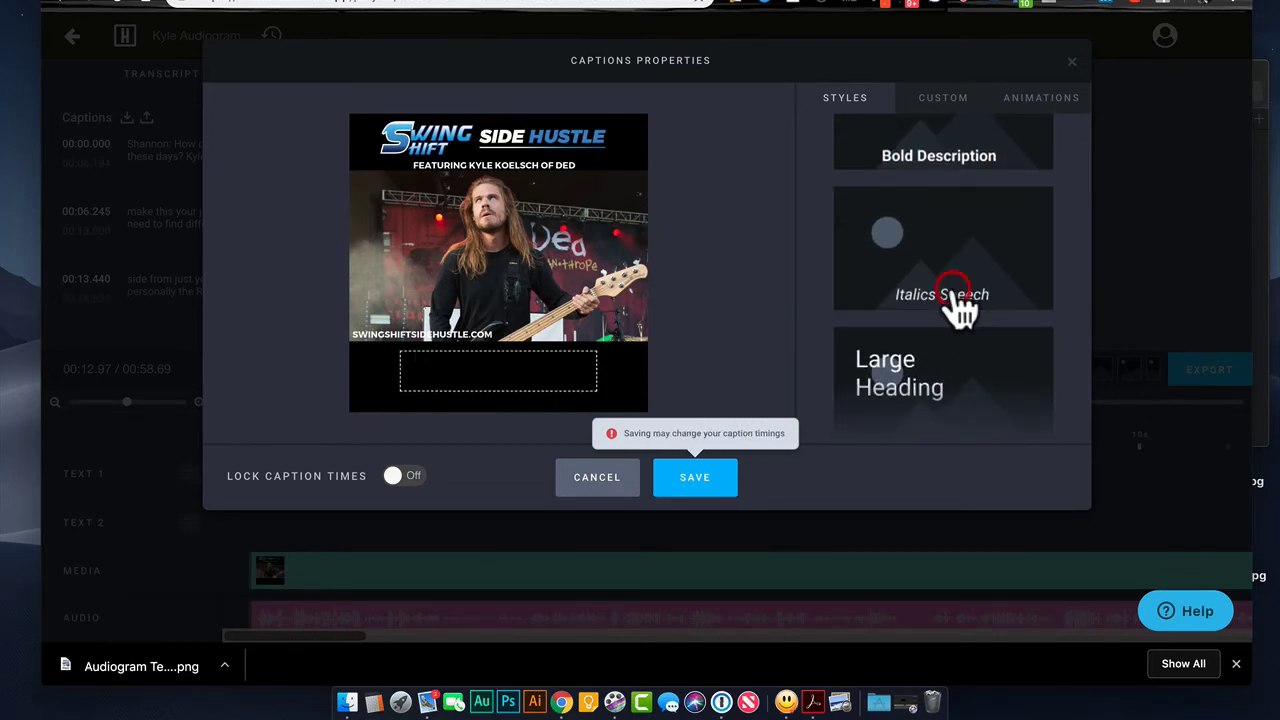
pyautogui.click(925, 395)
pyautogui.scroll(-5, 935, 390)
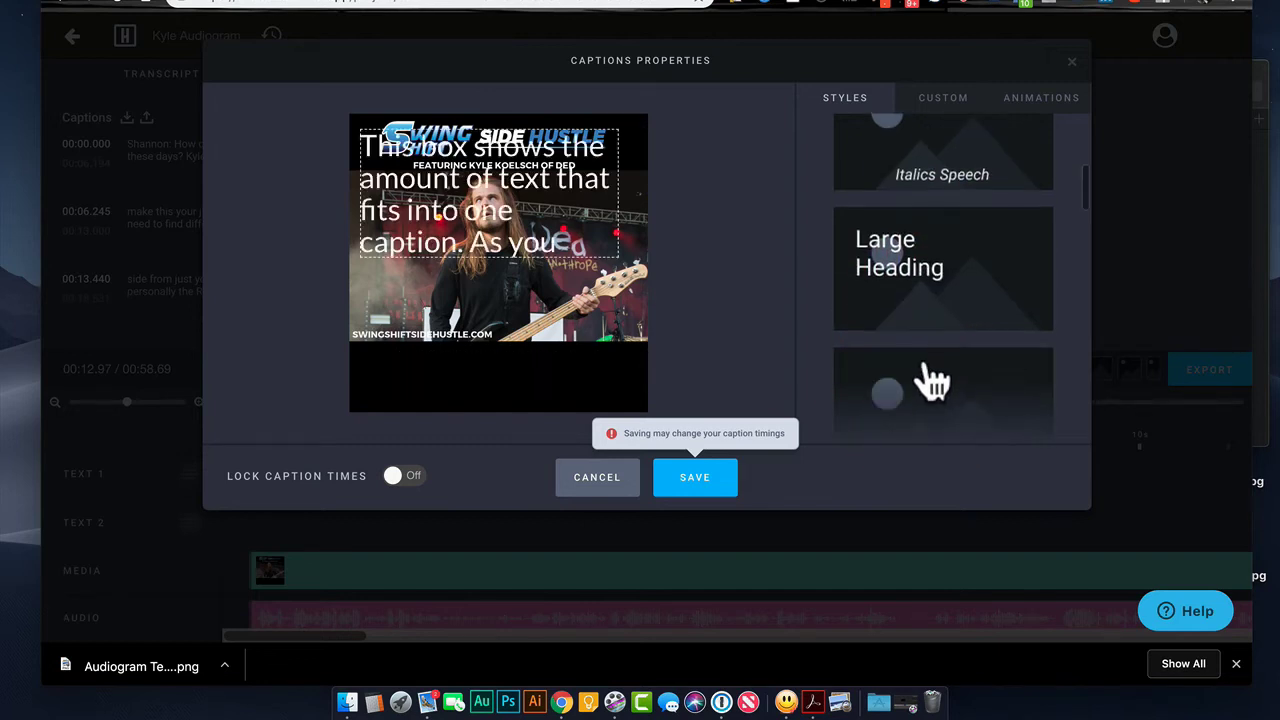
pyautogui.click(943, 300)
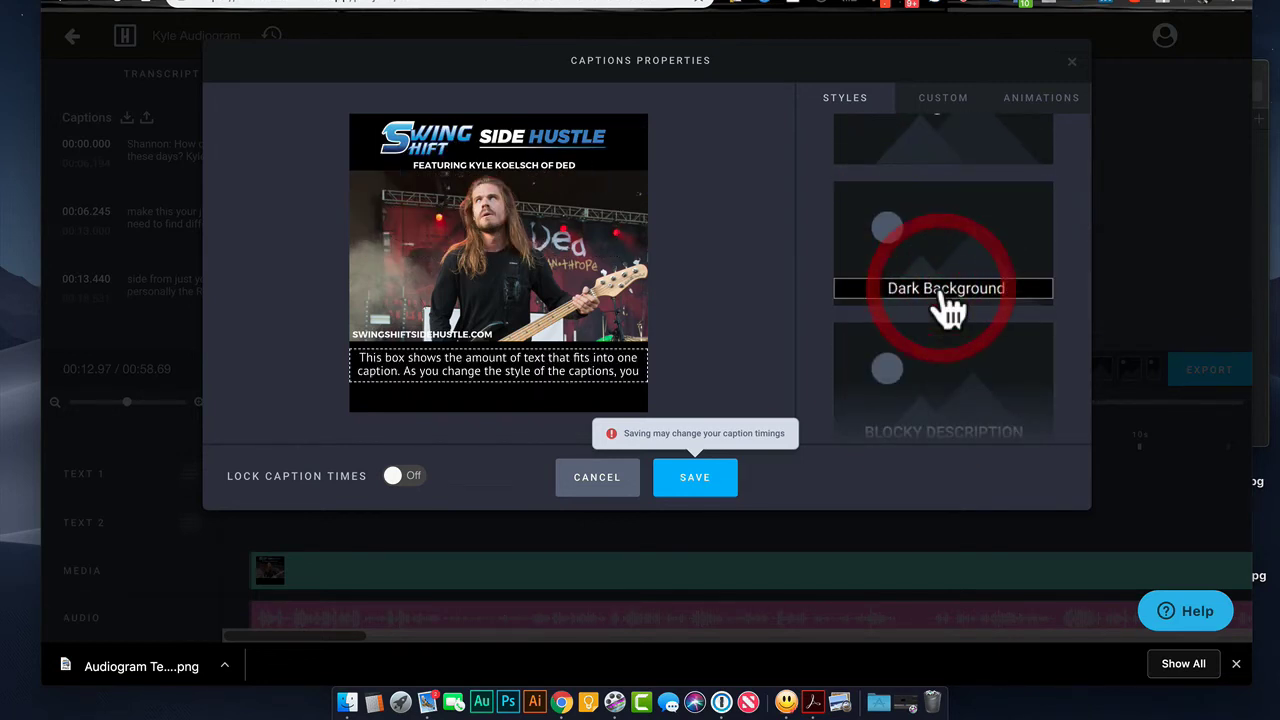
pyautogui.scroll(5, 920, 375)
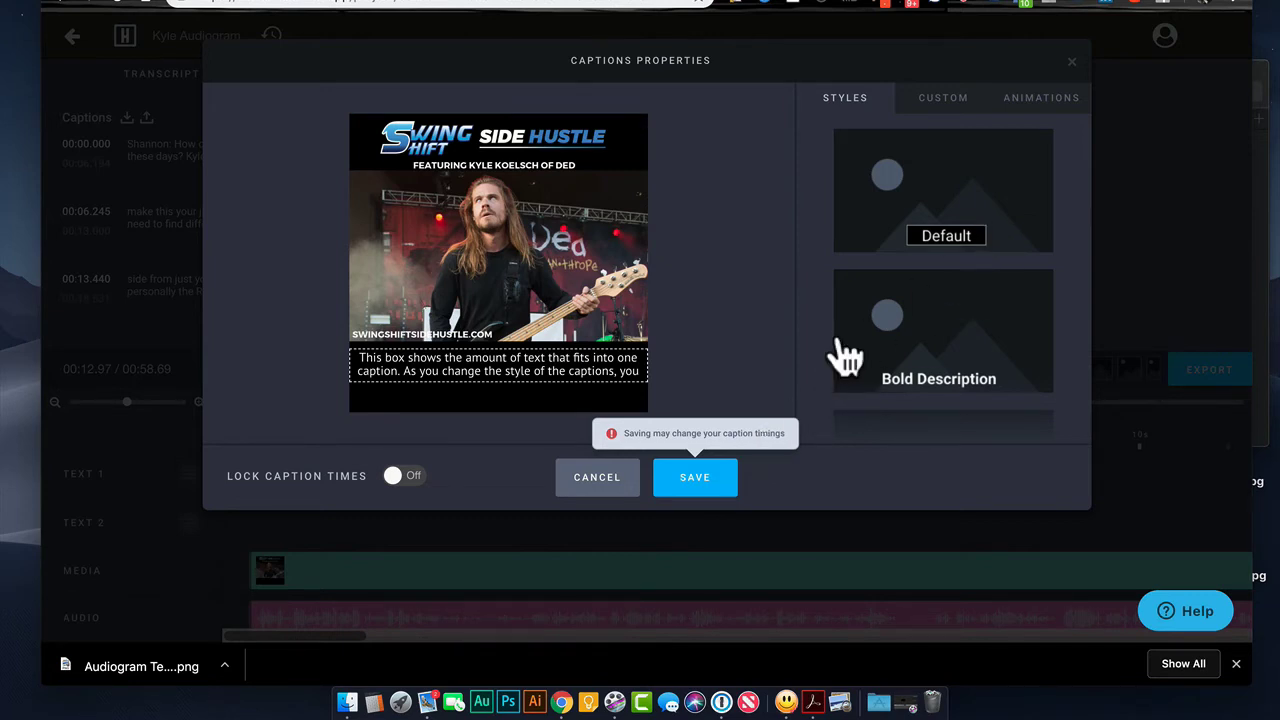
pyautogui.click(630, 479)
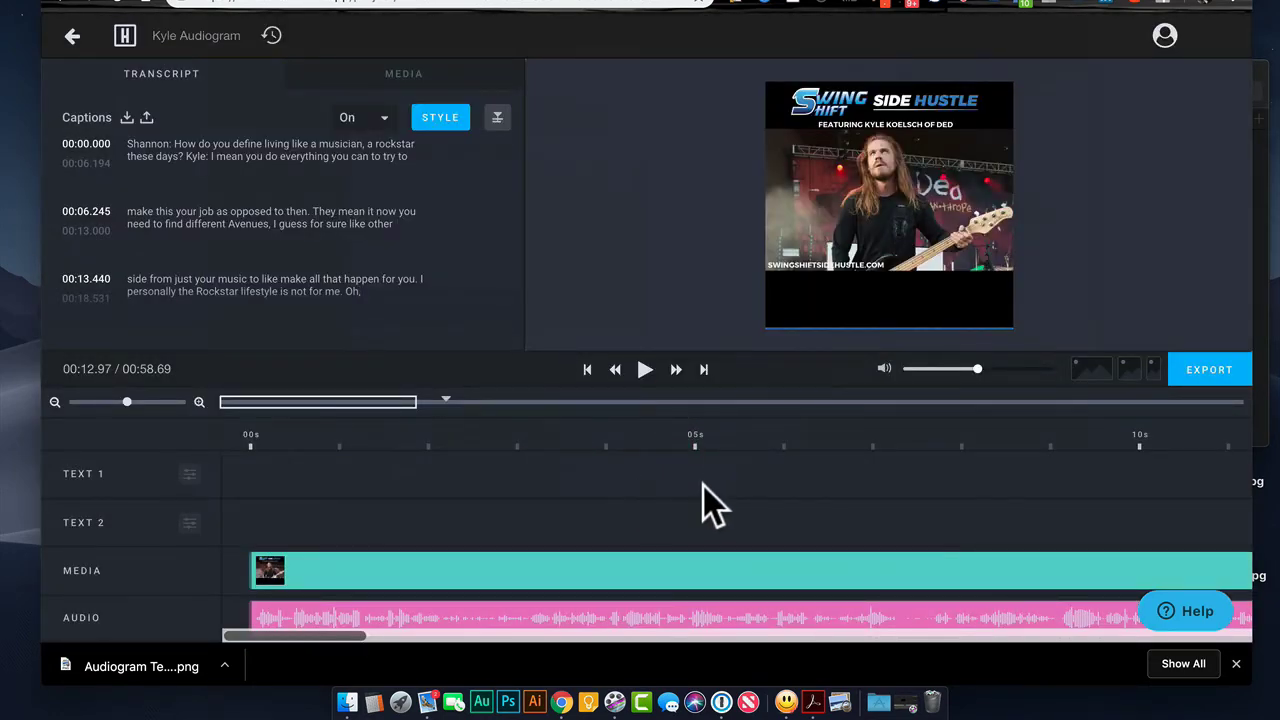
# - Look over the timeline through to the end of the clip and review the text of the first two captions
pyautogui.hscroll(5, 654, 505)
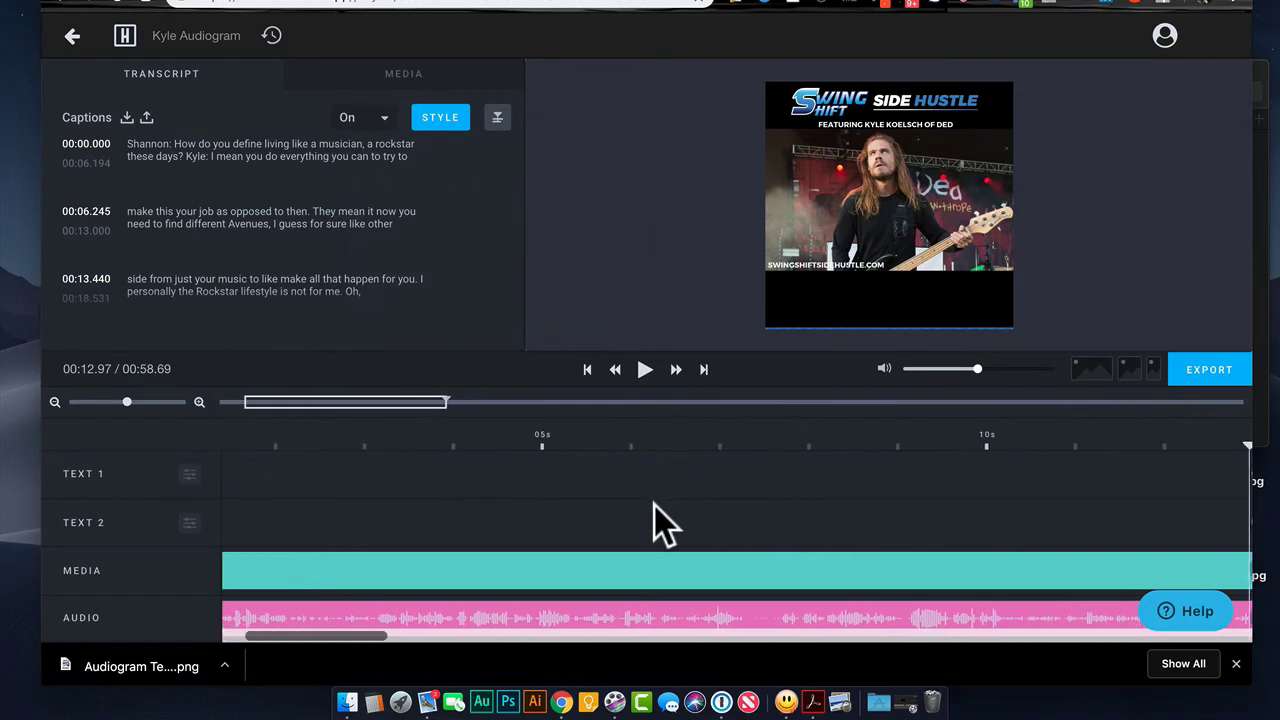
pyautogui.hscroll(5, 654, 505)
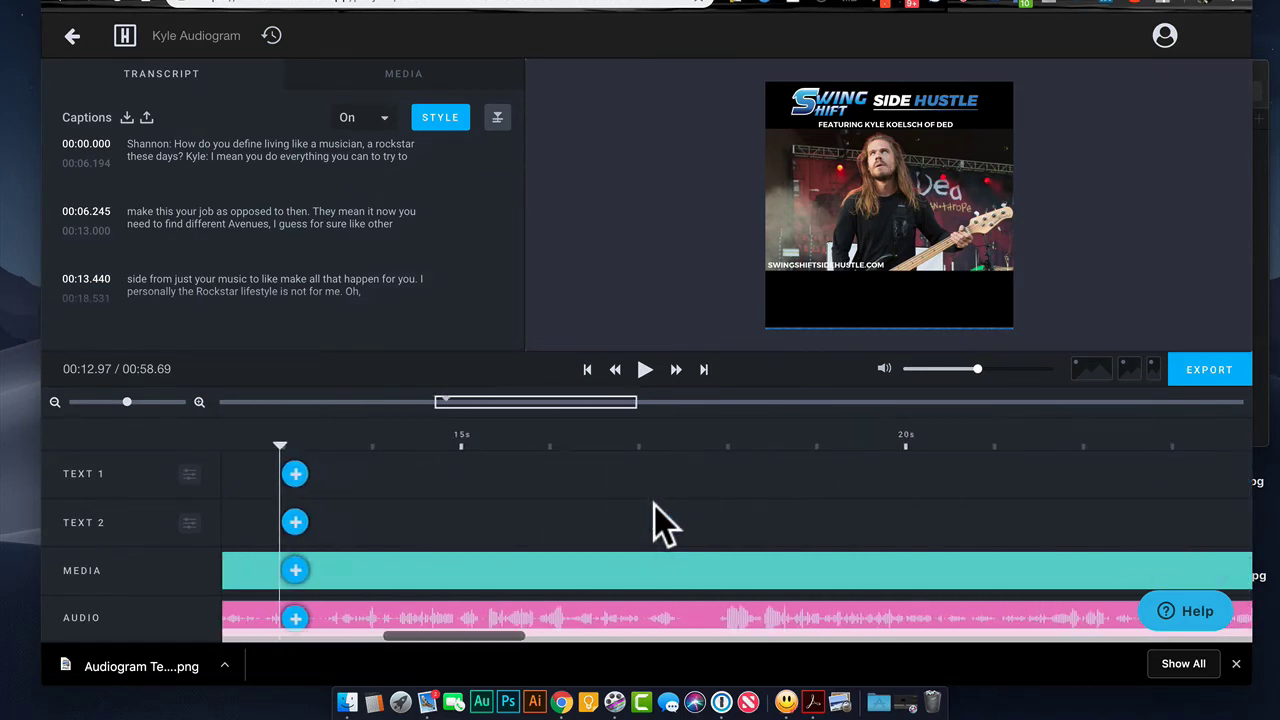
pyautogui.hscroll(6, 654, 505)
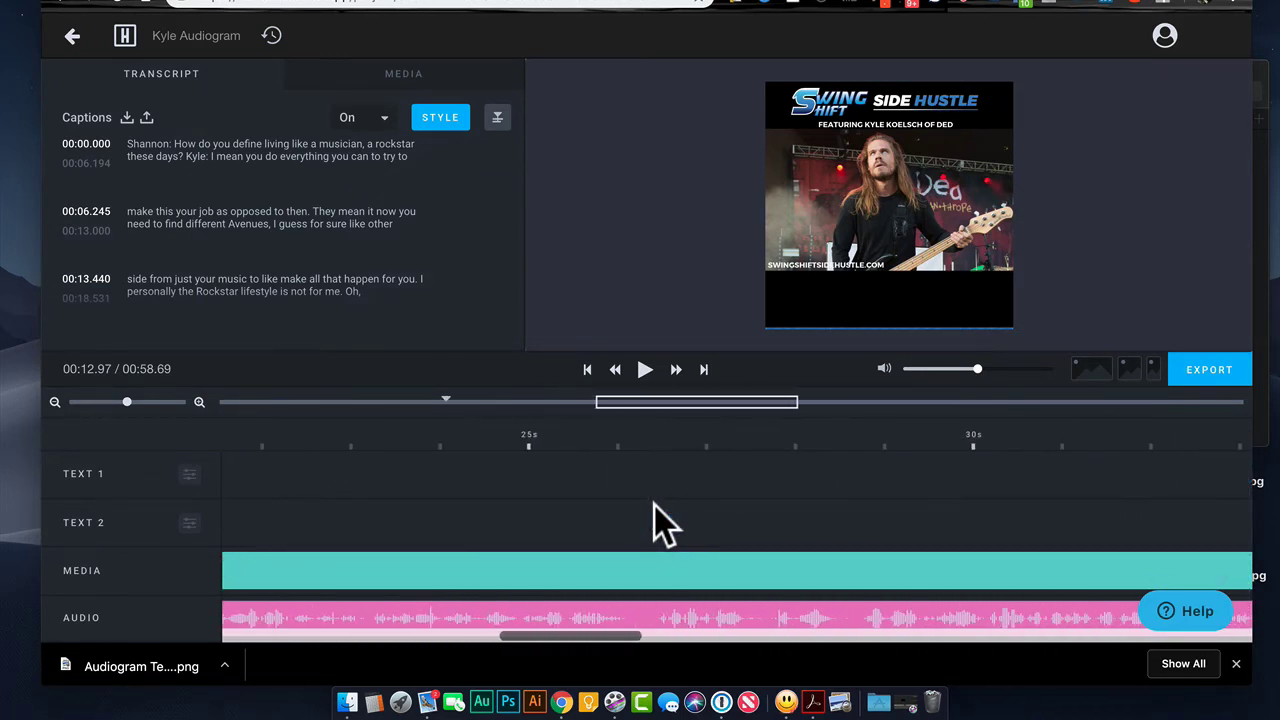
pyautogui.hscroll(8, 654, 505)
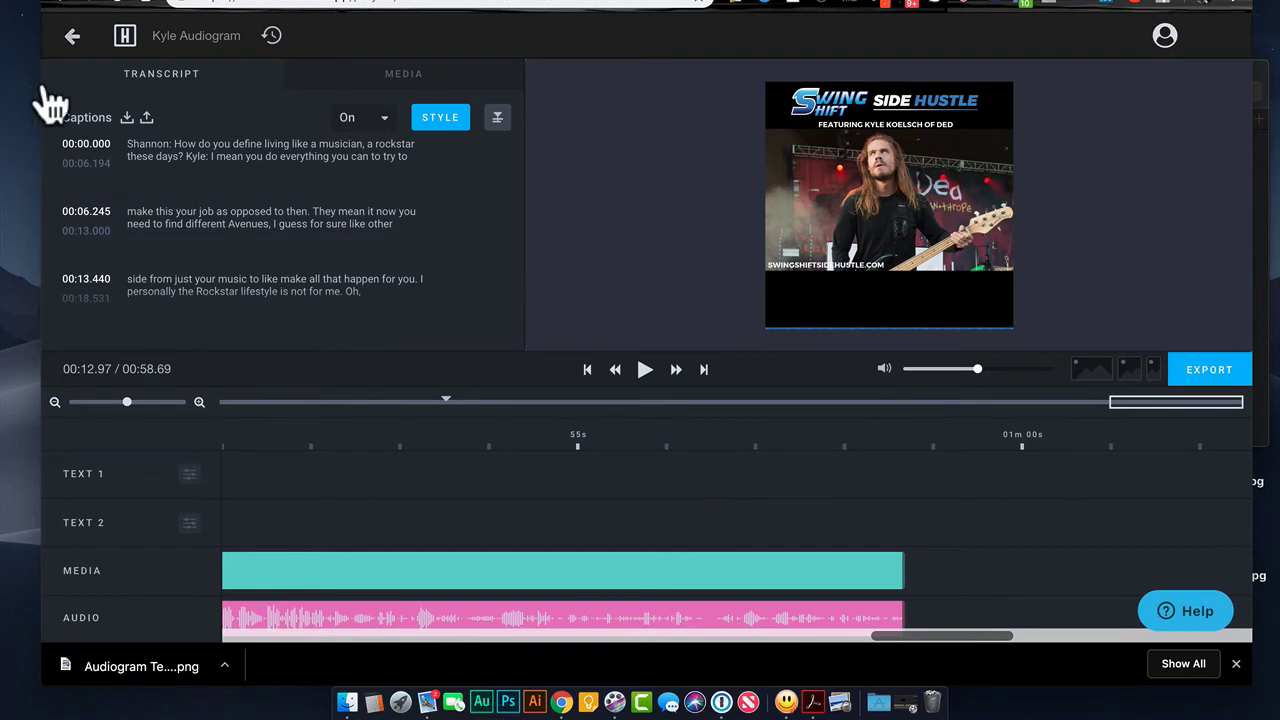
pyautogui.moveTo(220, 177)
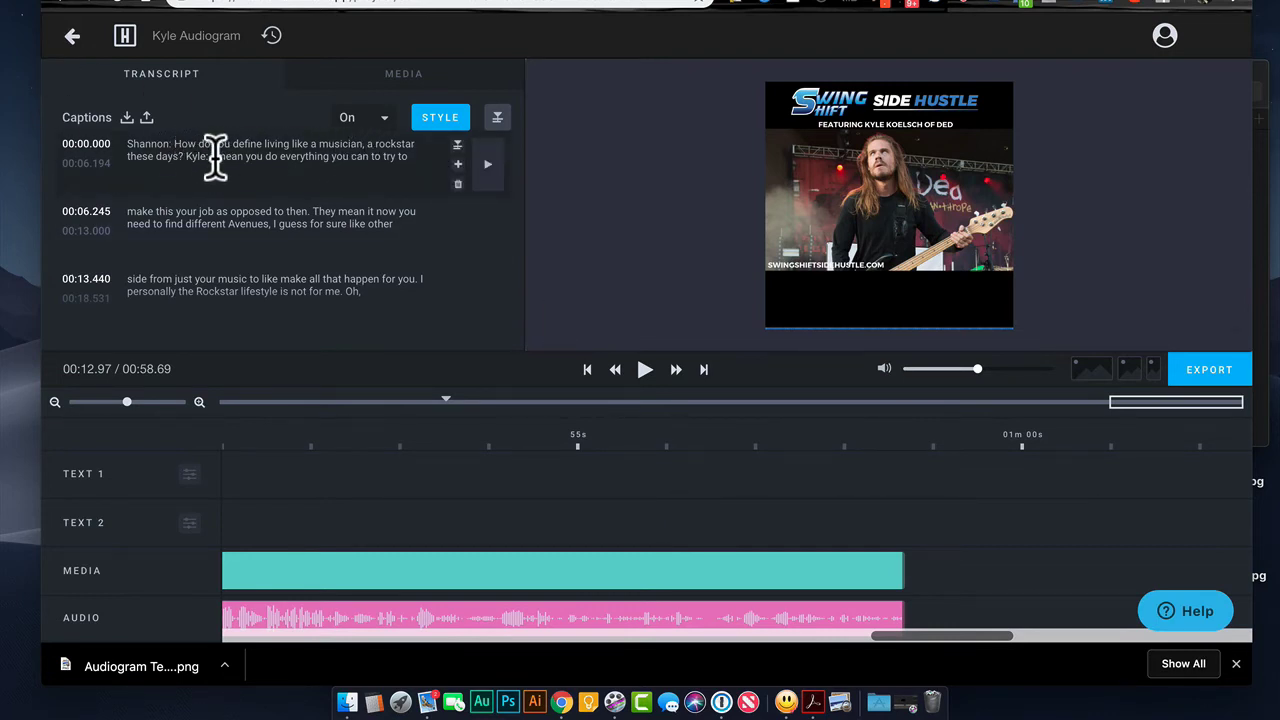
pyautogui.click(215, 157)
pyautogui.click(224, 222)
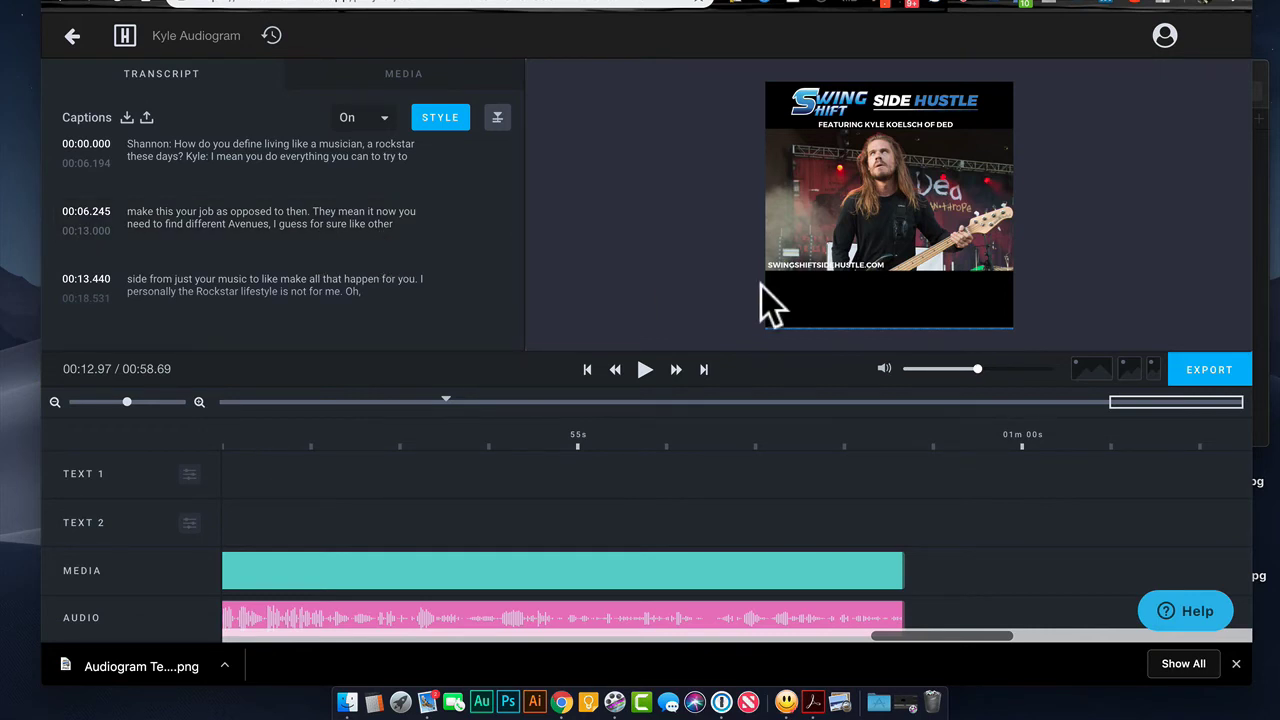
# - Export the video at frame rate 24, High quality and Square HD size without the watermark, and open its download page
pyautogui.click(1209, 370)
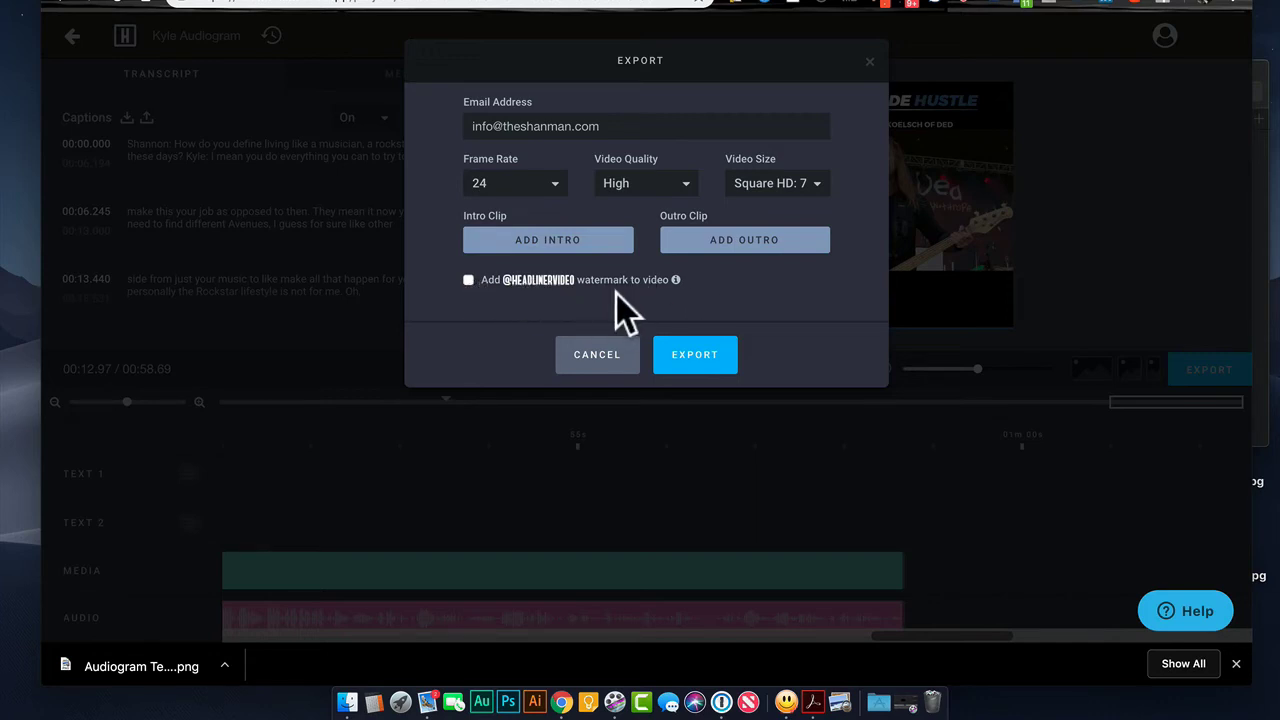
pyautogui.click(702, 356)
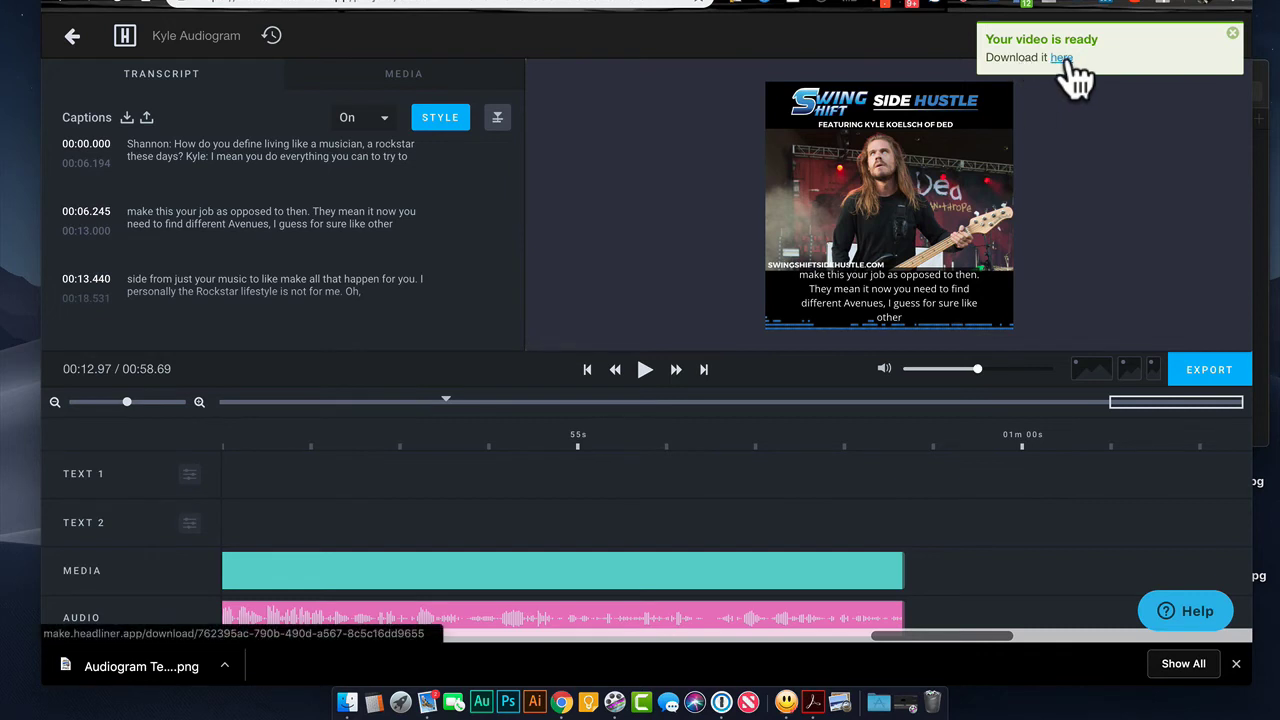
pyautogui.click(1062, 58)
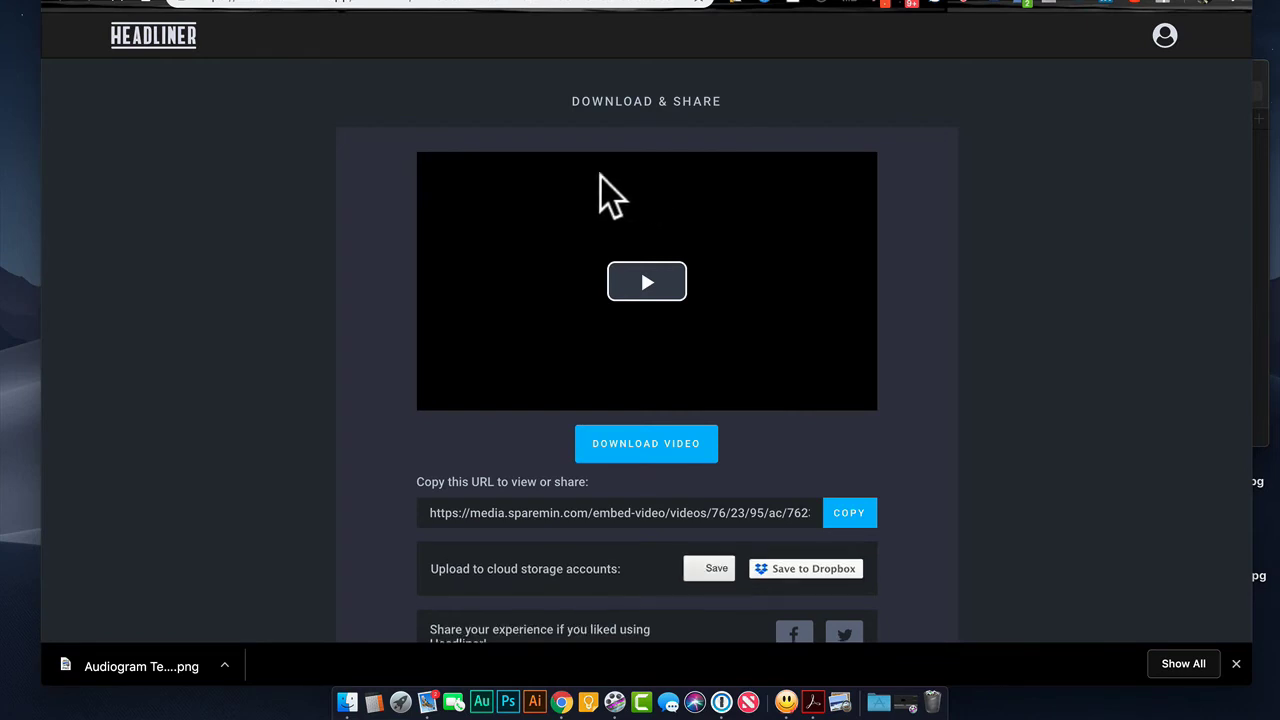
# - Play the beginning of the exported video to check its captions and waveform, and pause it
pyautogui.scroll(-4, 752, 234)
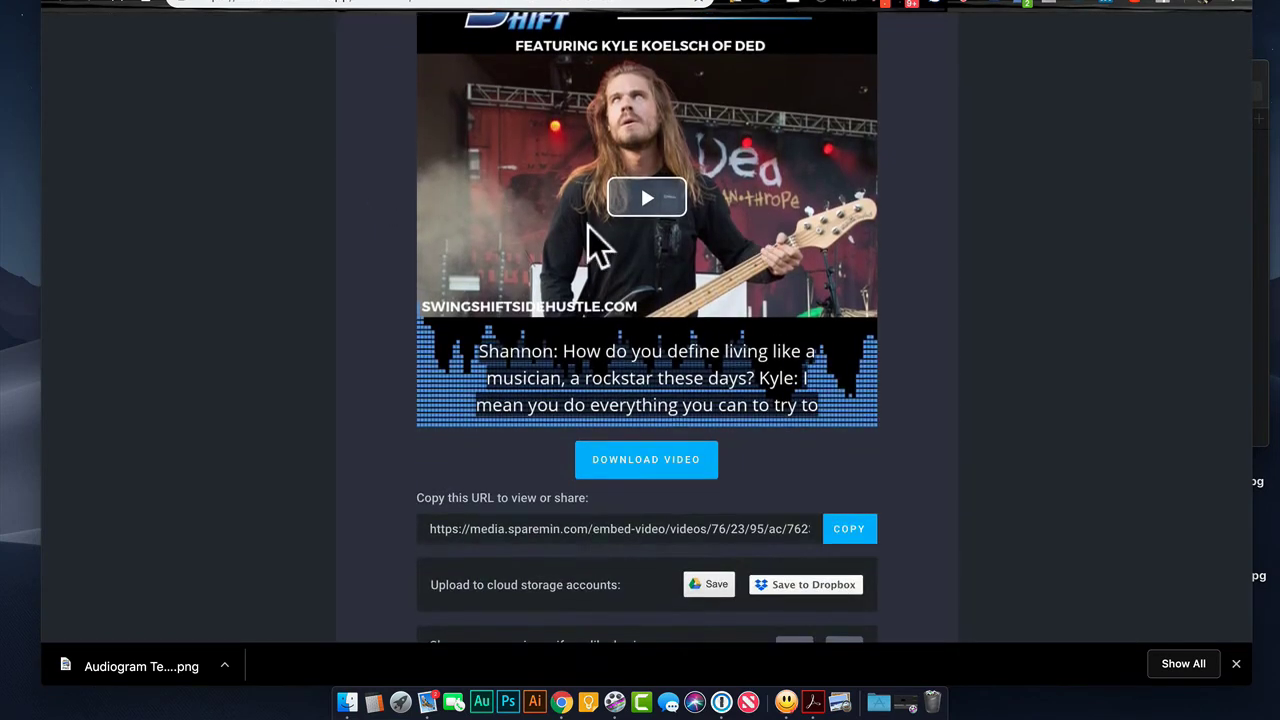
pyautogui.scroll(2, 588, 243)
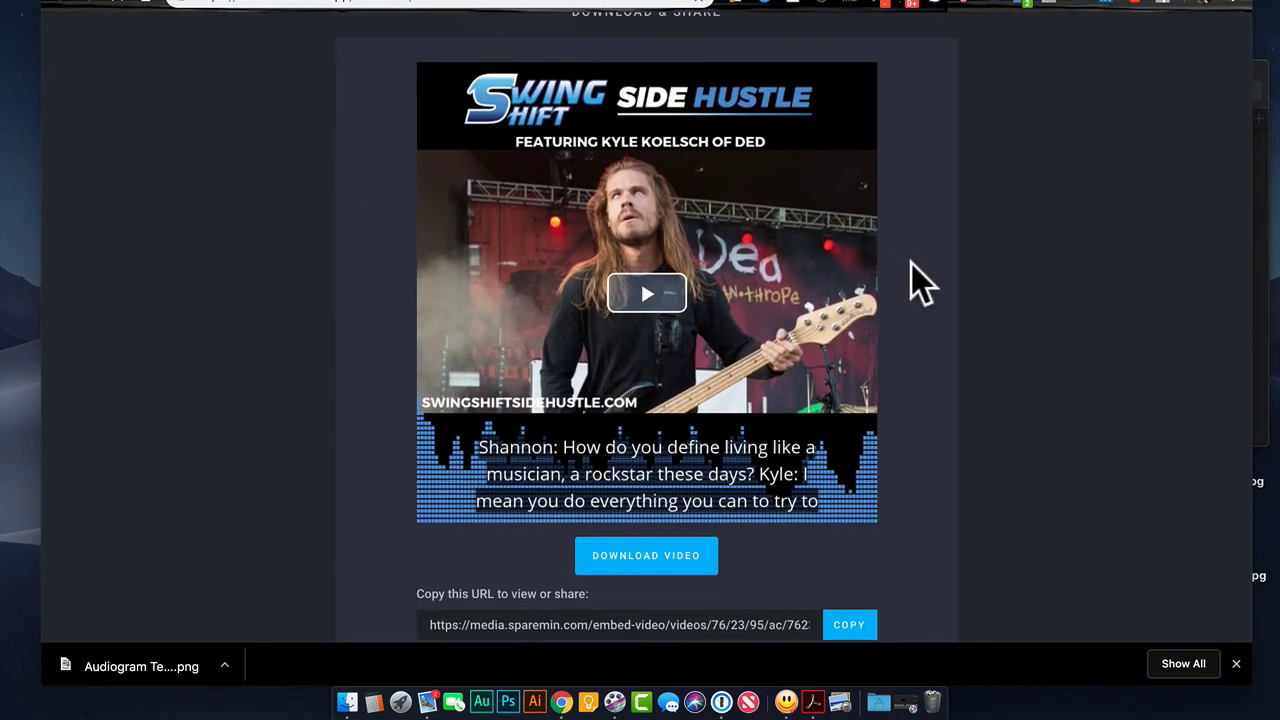
pyautogui.click(664, 305)
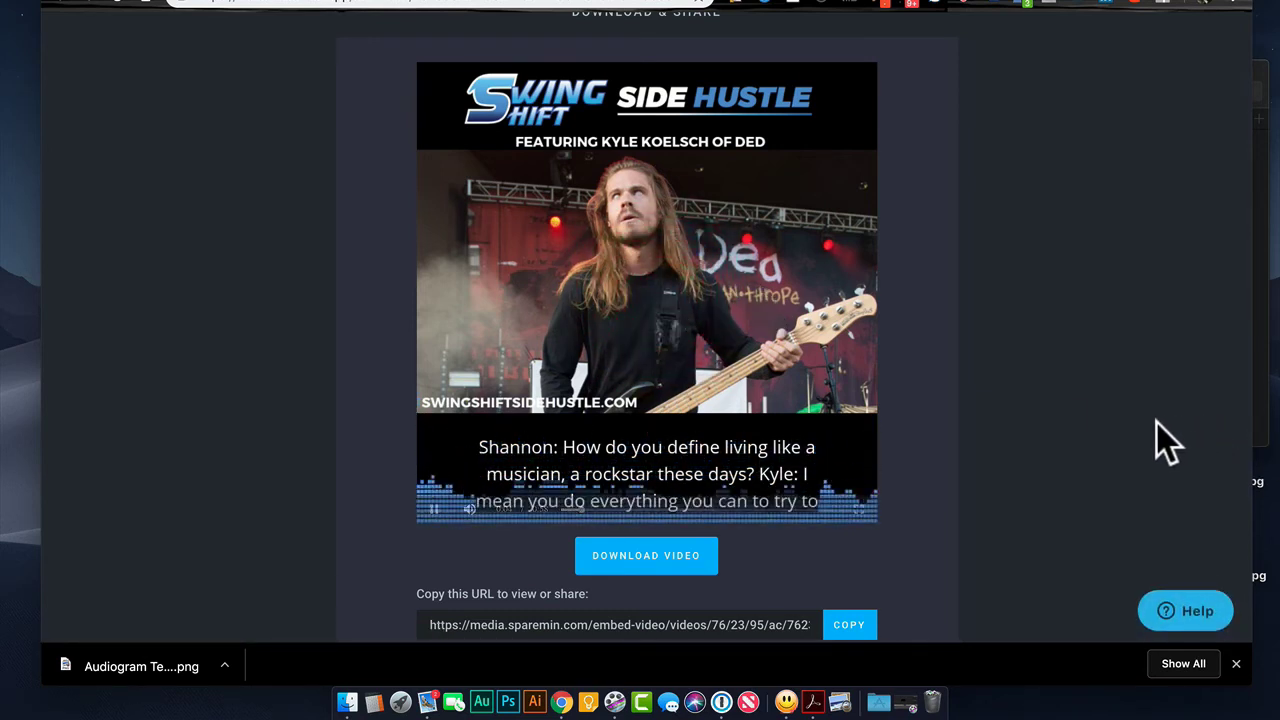
pyautogui.click(433, 508)
# - Download the exported video as an MP4, and switch to Finder to view it in the Downloads folder
pyautogui.scroll(-5, 310, 400)
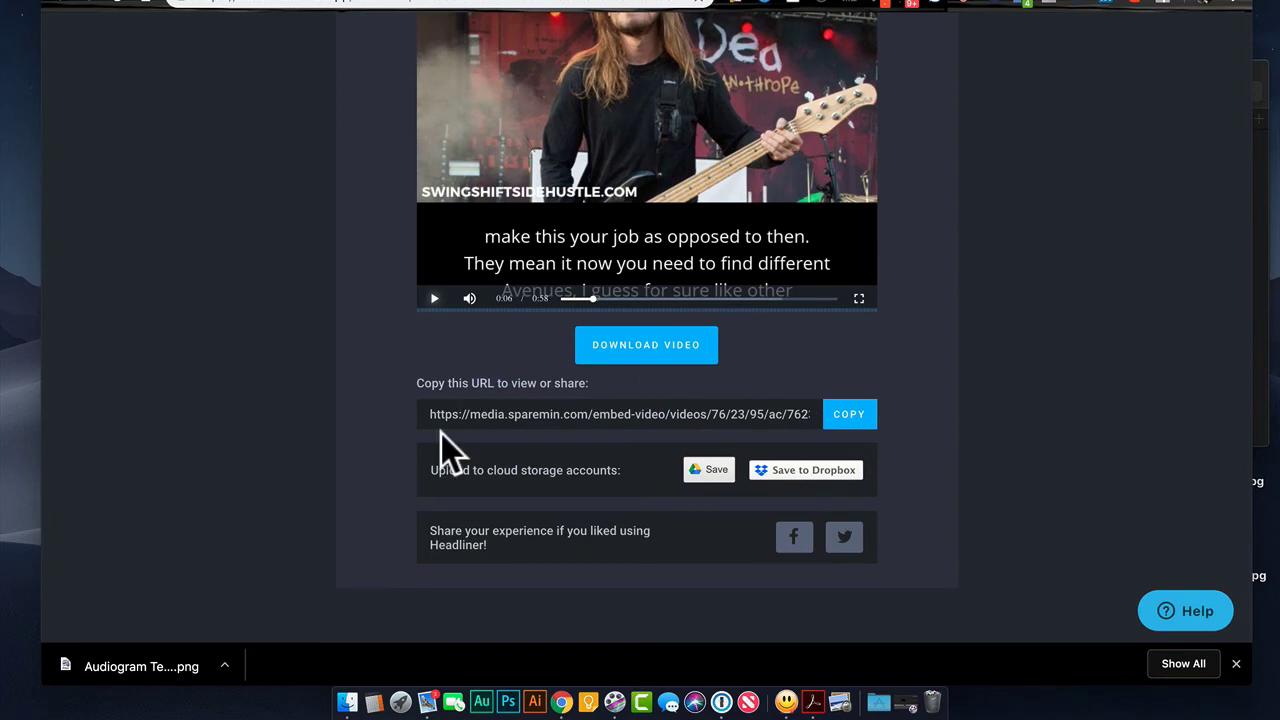
pyautogui.moveTo(699, 466)
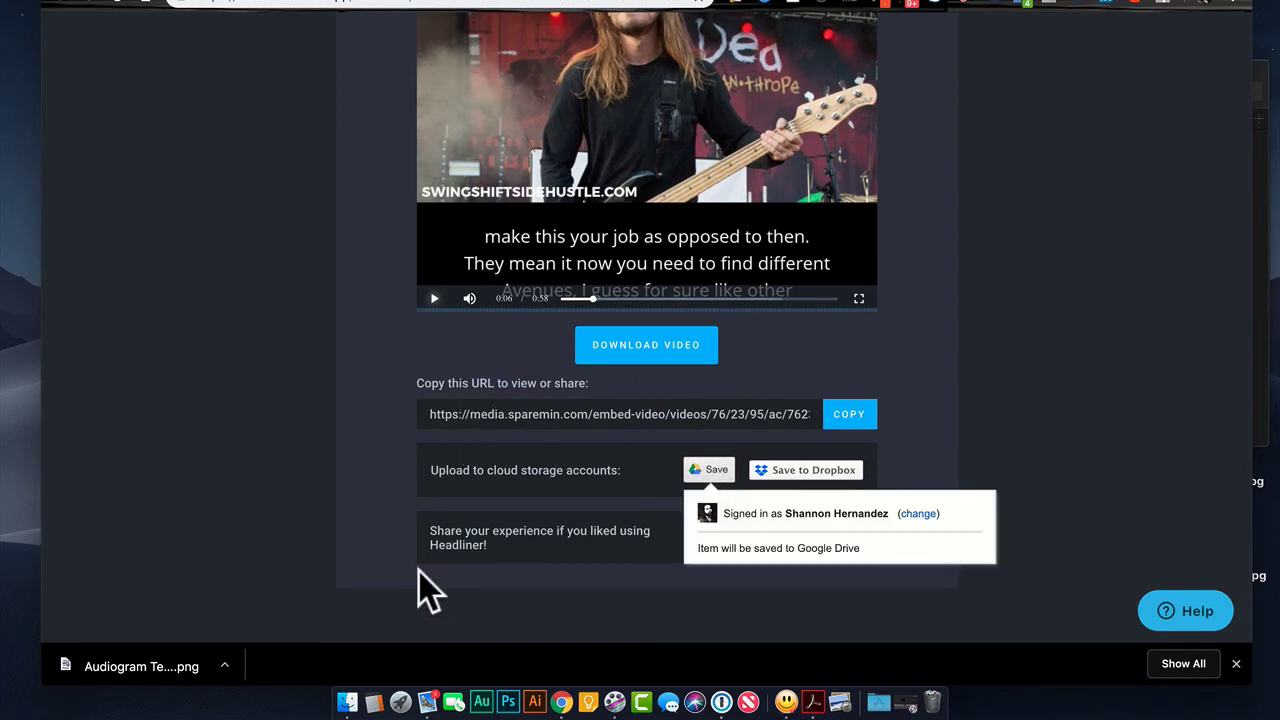
pyautogui.click(278, 363)
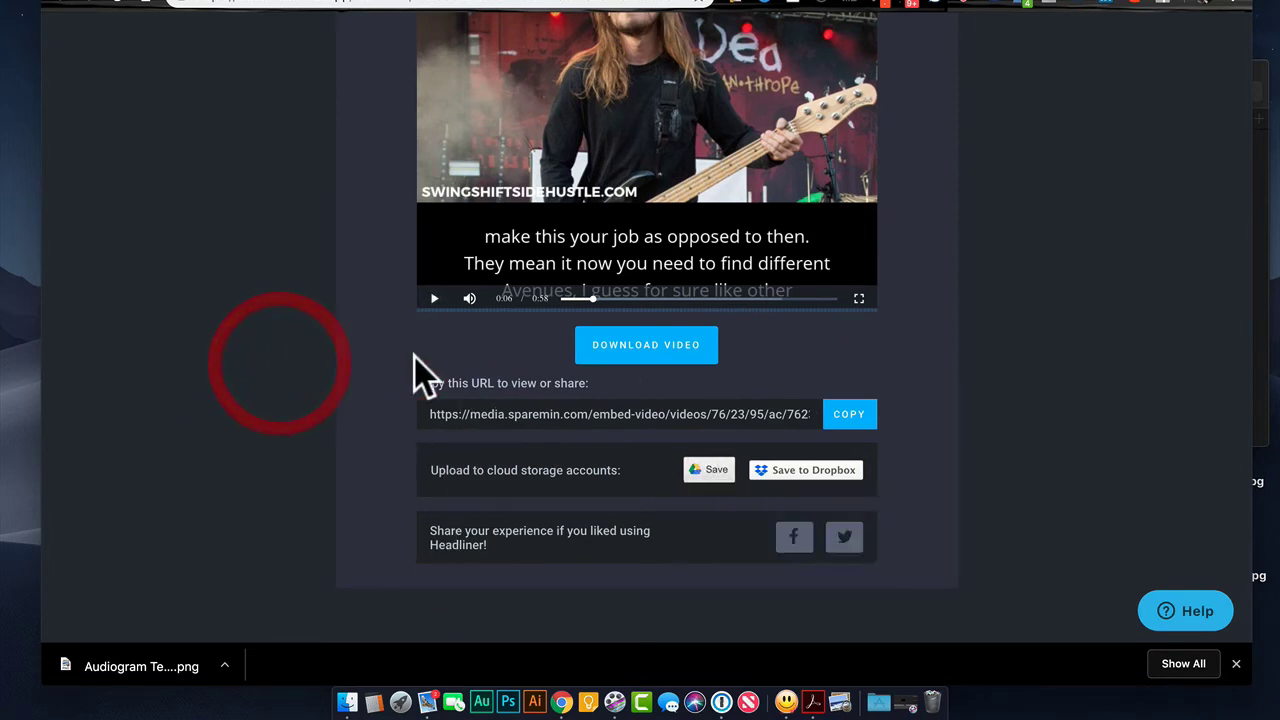
pyautogui.click(684, 345)
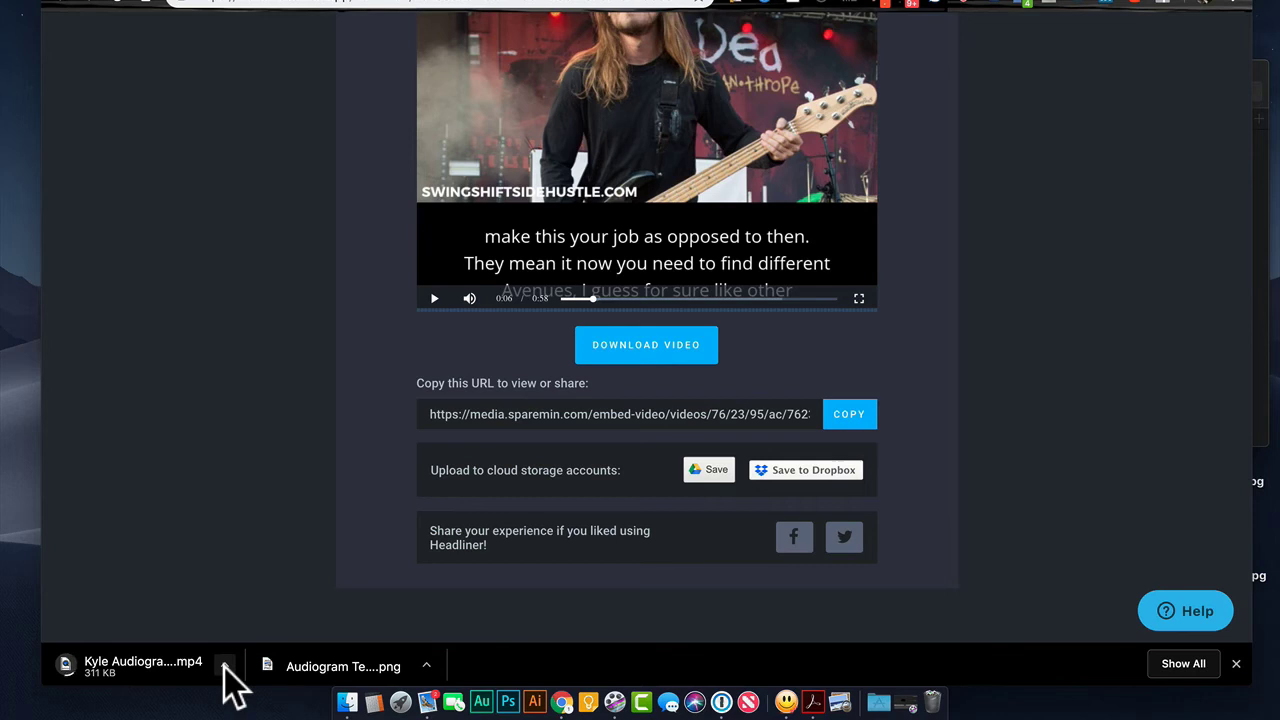
pyautogui.click(345, 695)
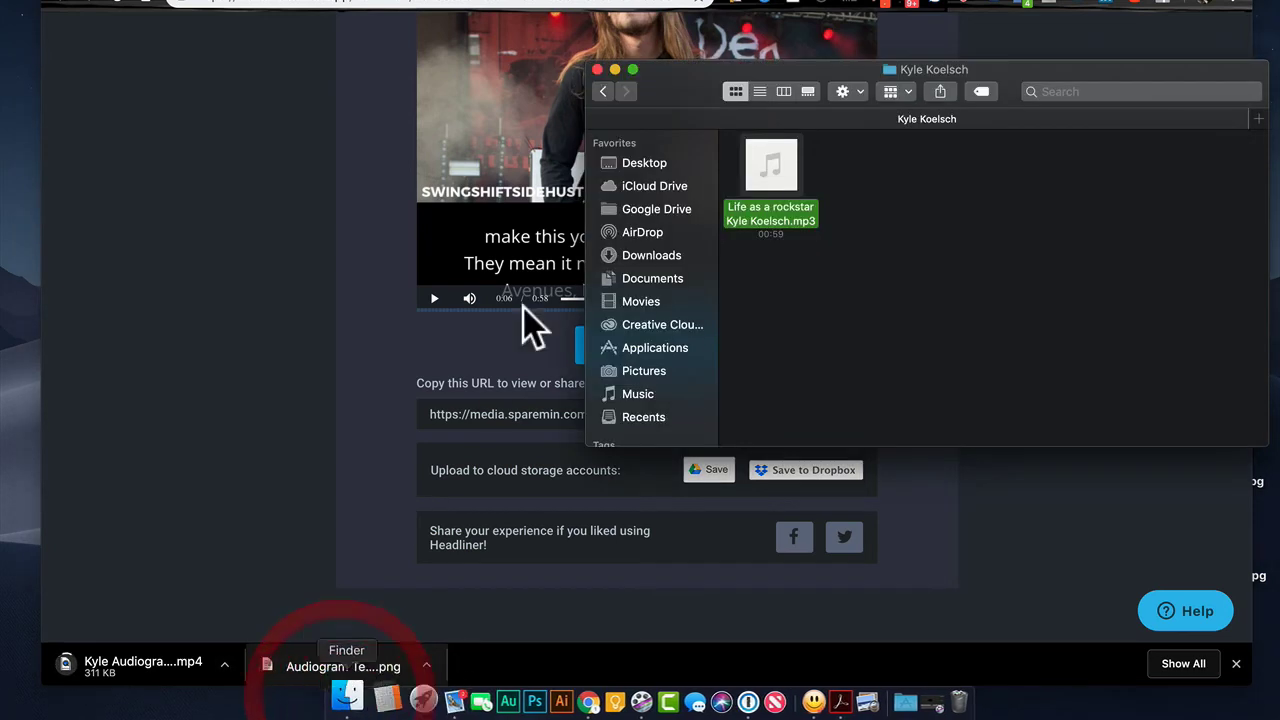
pyautogui.click(610, 257)
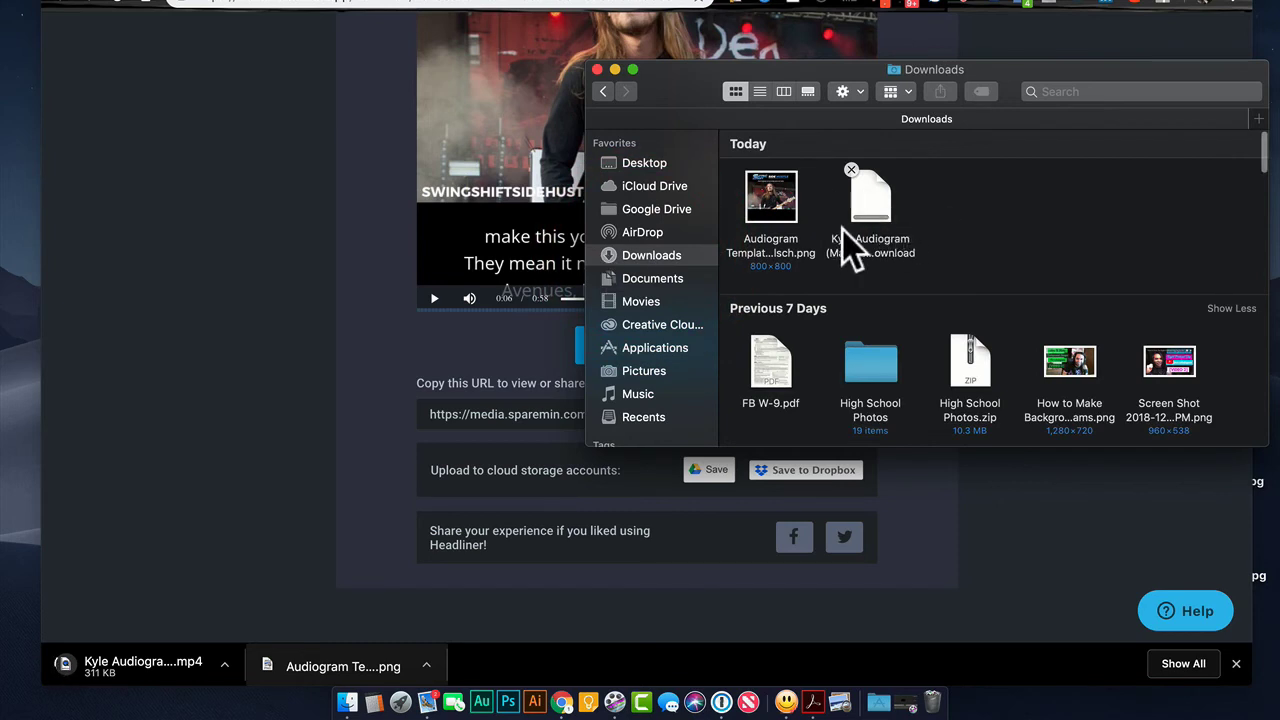